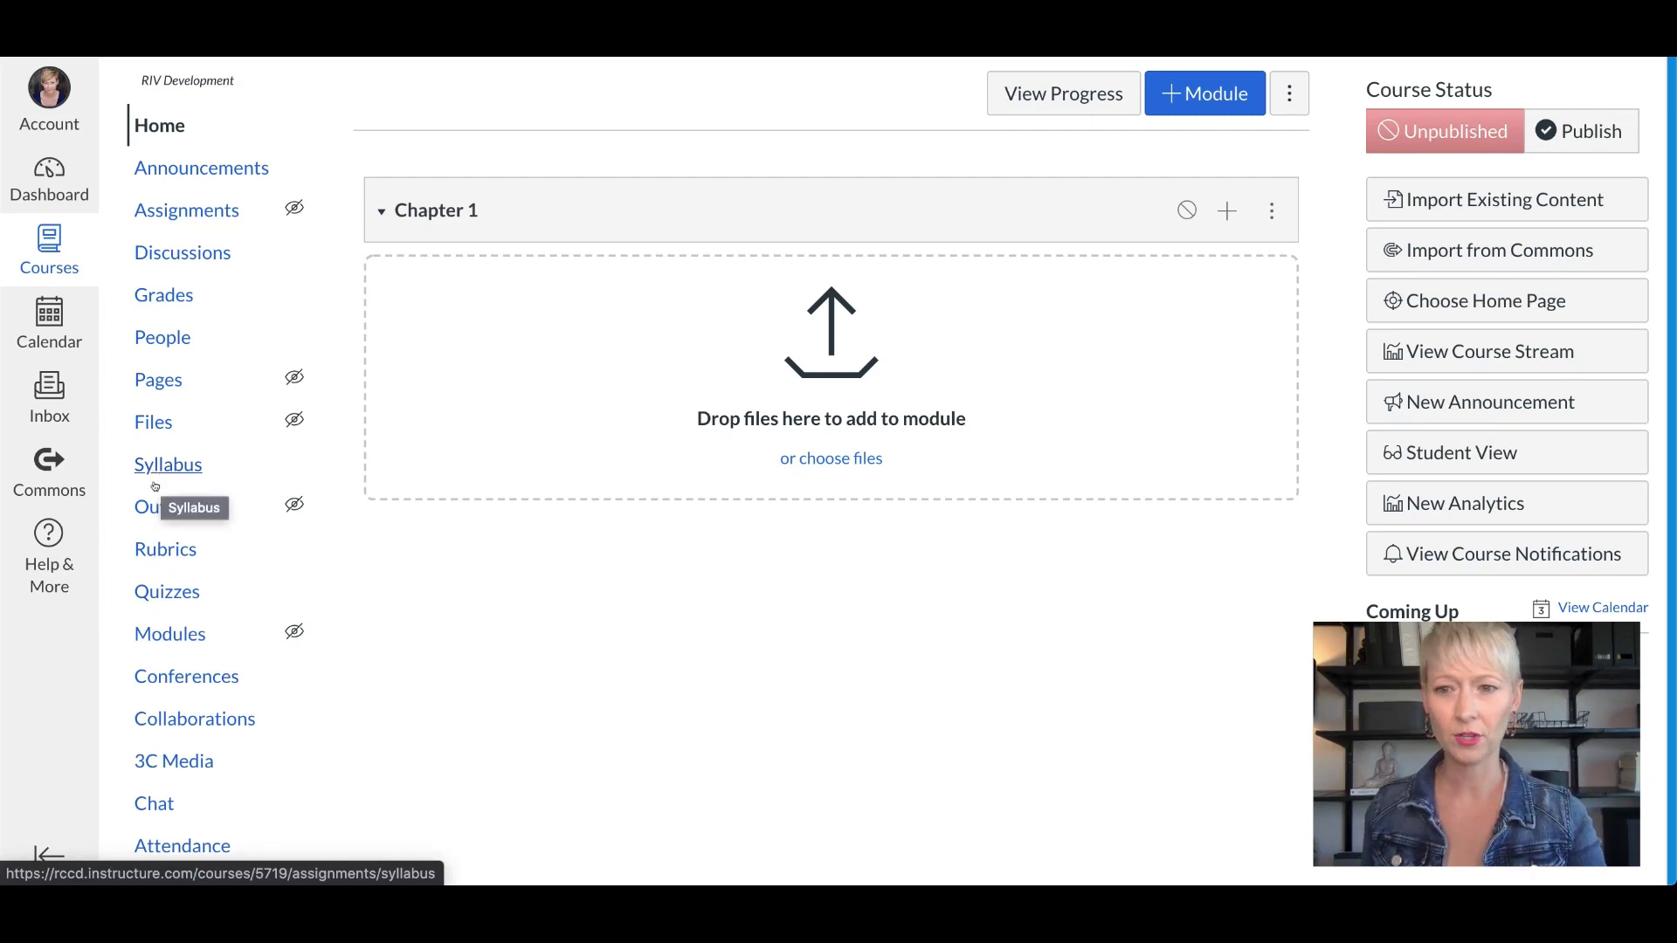
Step: Create a new quiz in the course's Quizzes section
scroll(153, 552, "down", 1)
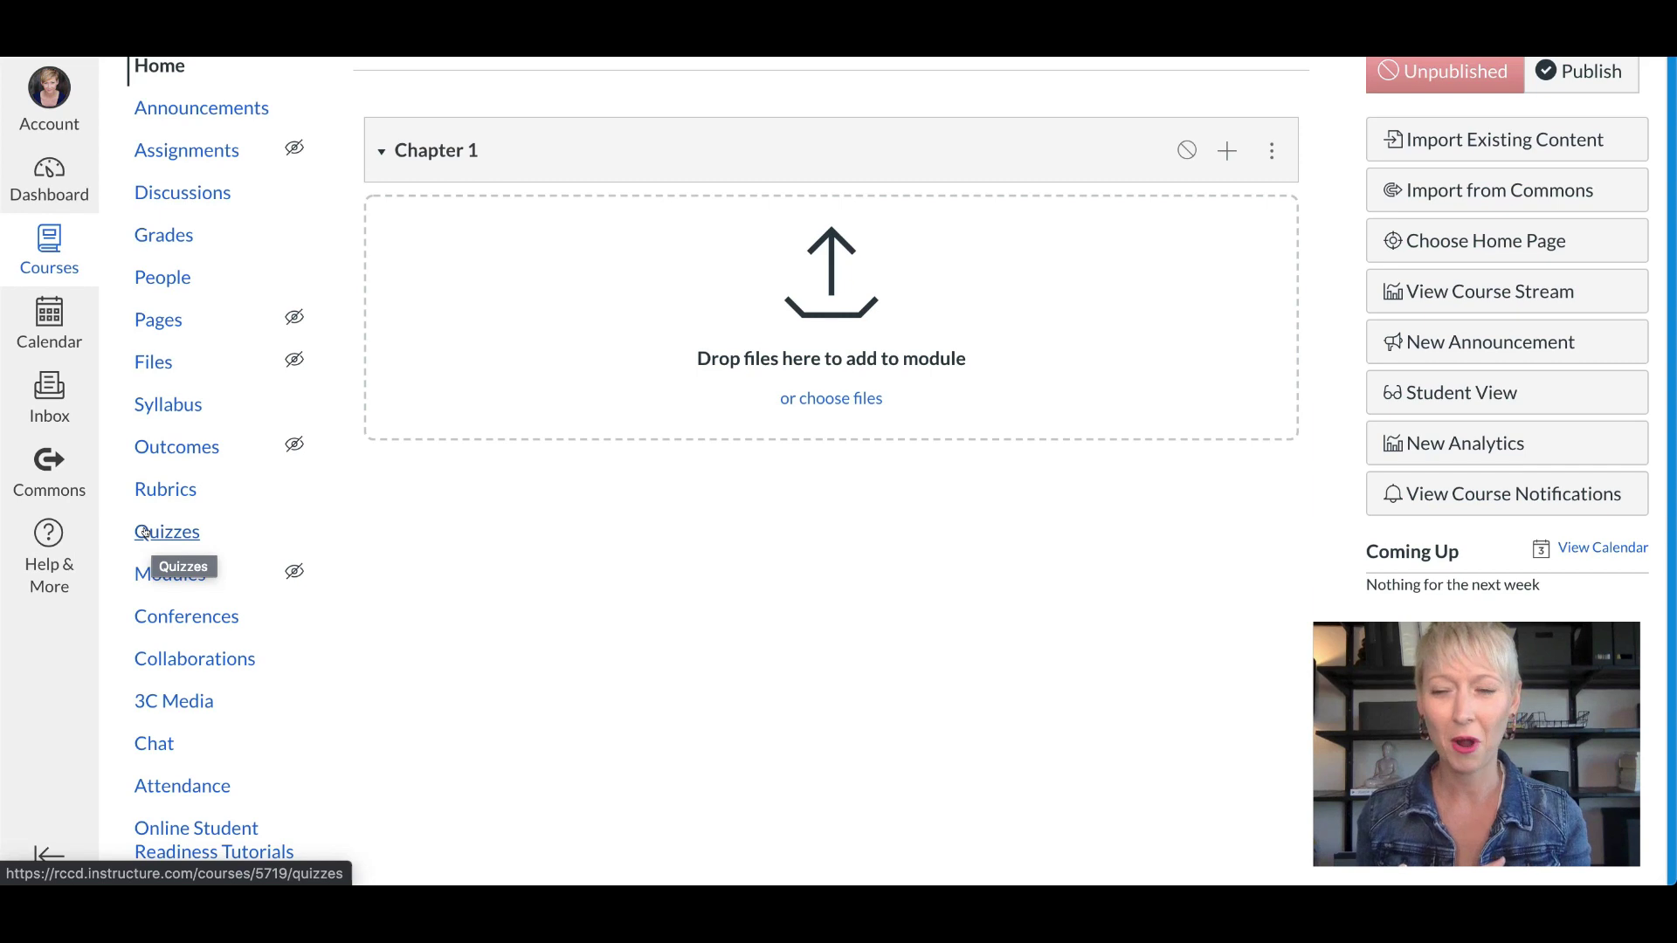
left_click(144, 532)
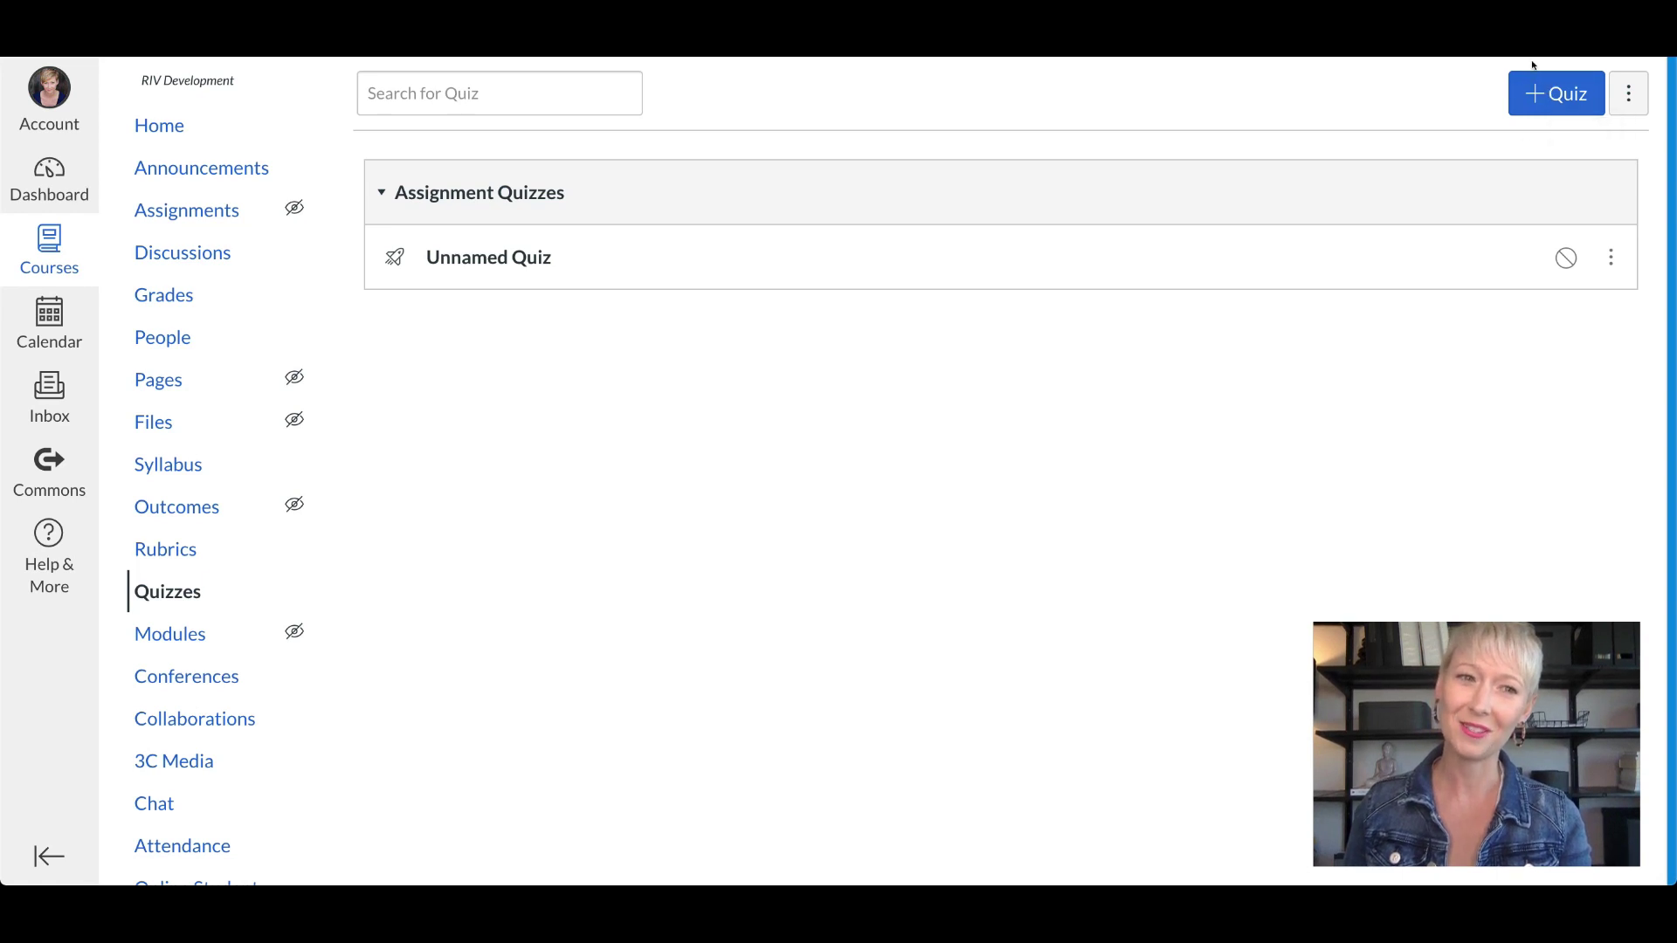
left_click(1535, 94)
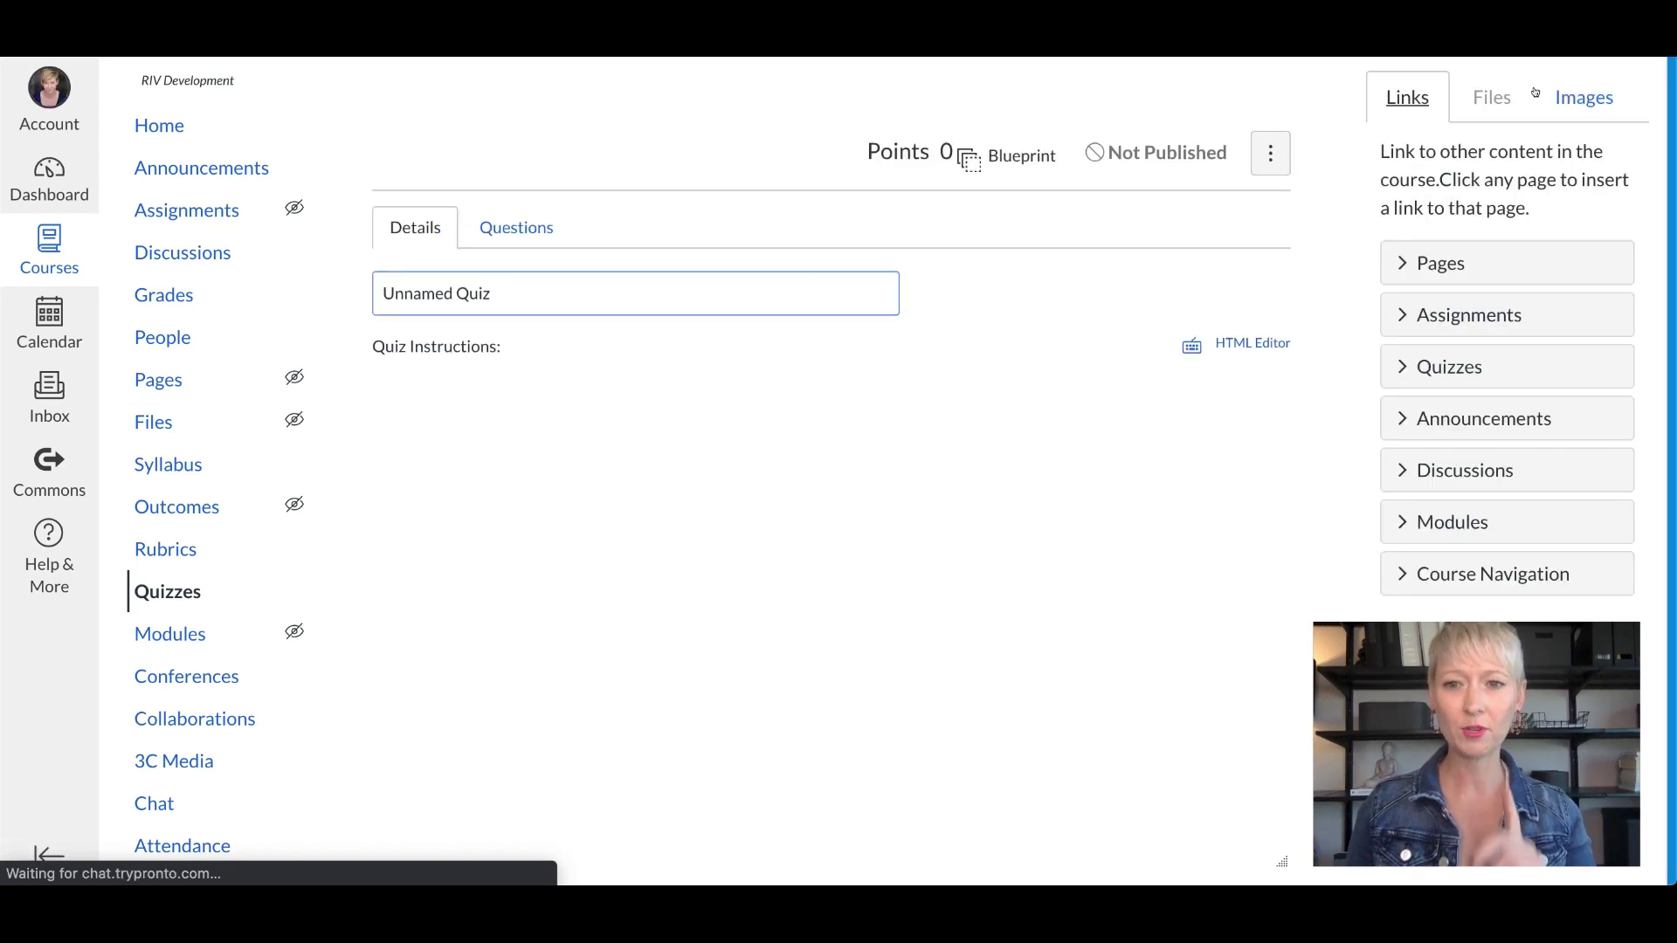
Step: Replace the new quiz's default title with "Quiz 1"
left_click(535, 297)
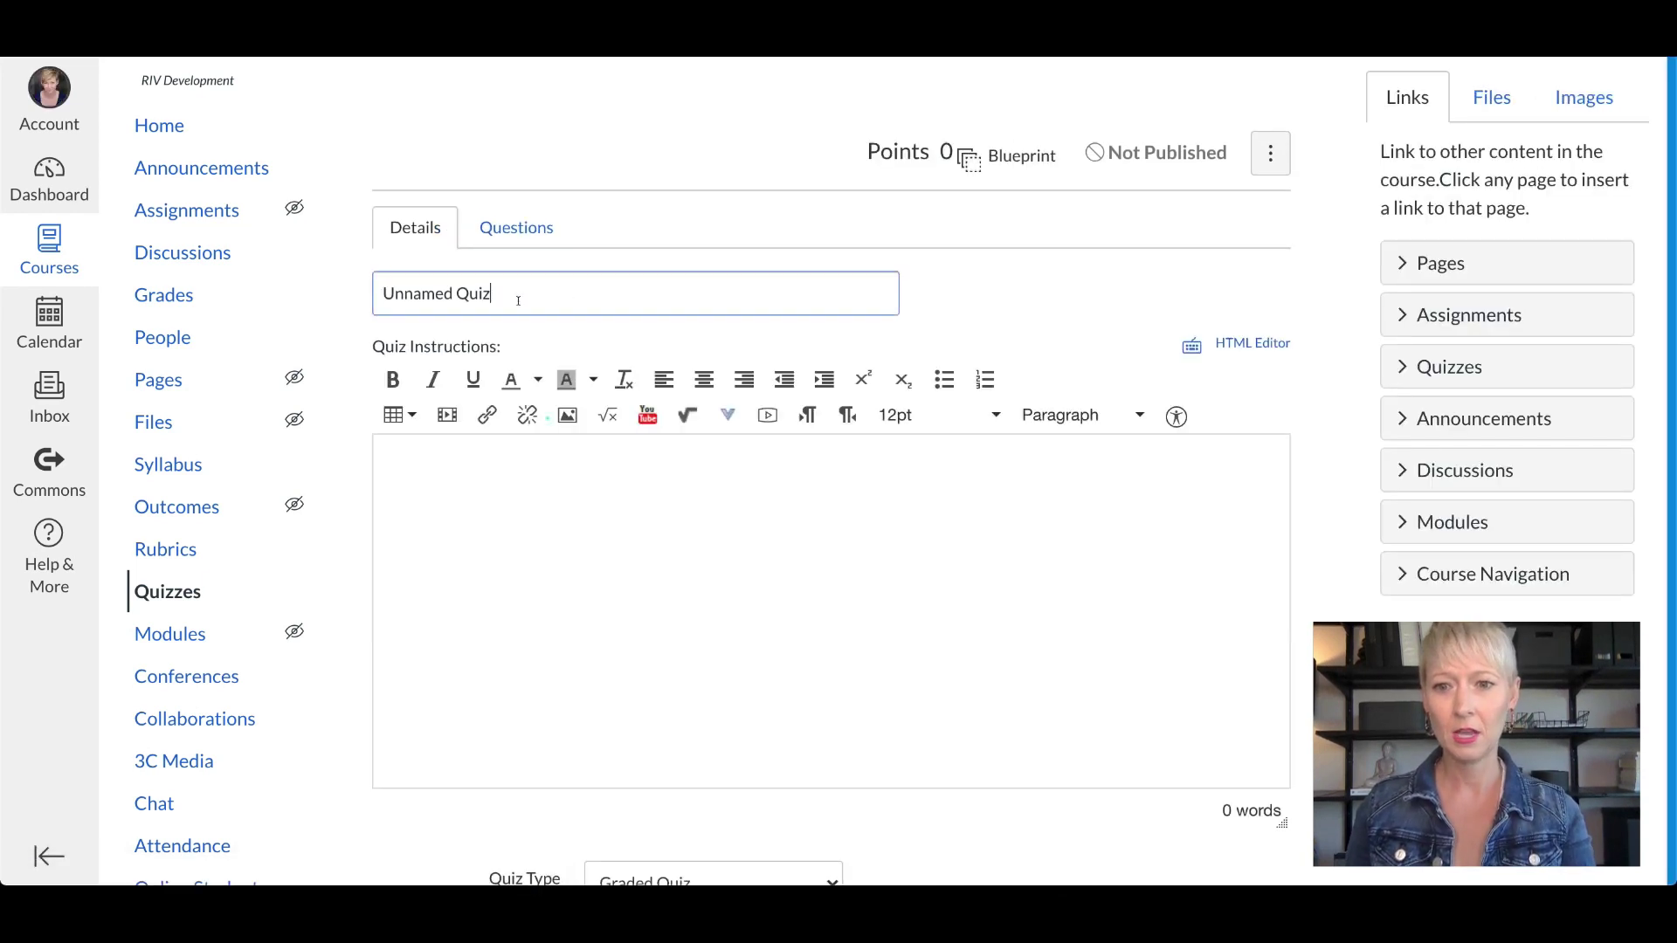
key("BackSpace")
key("BackSpace")
key("BackSpace")
key("BackSpace")
key("BackSpace")
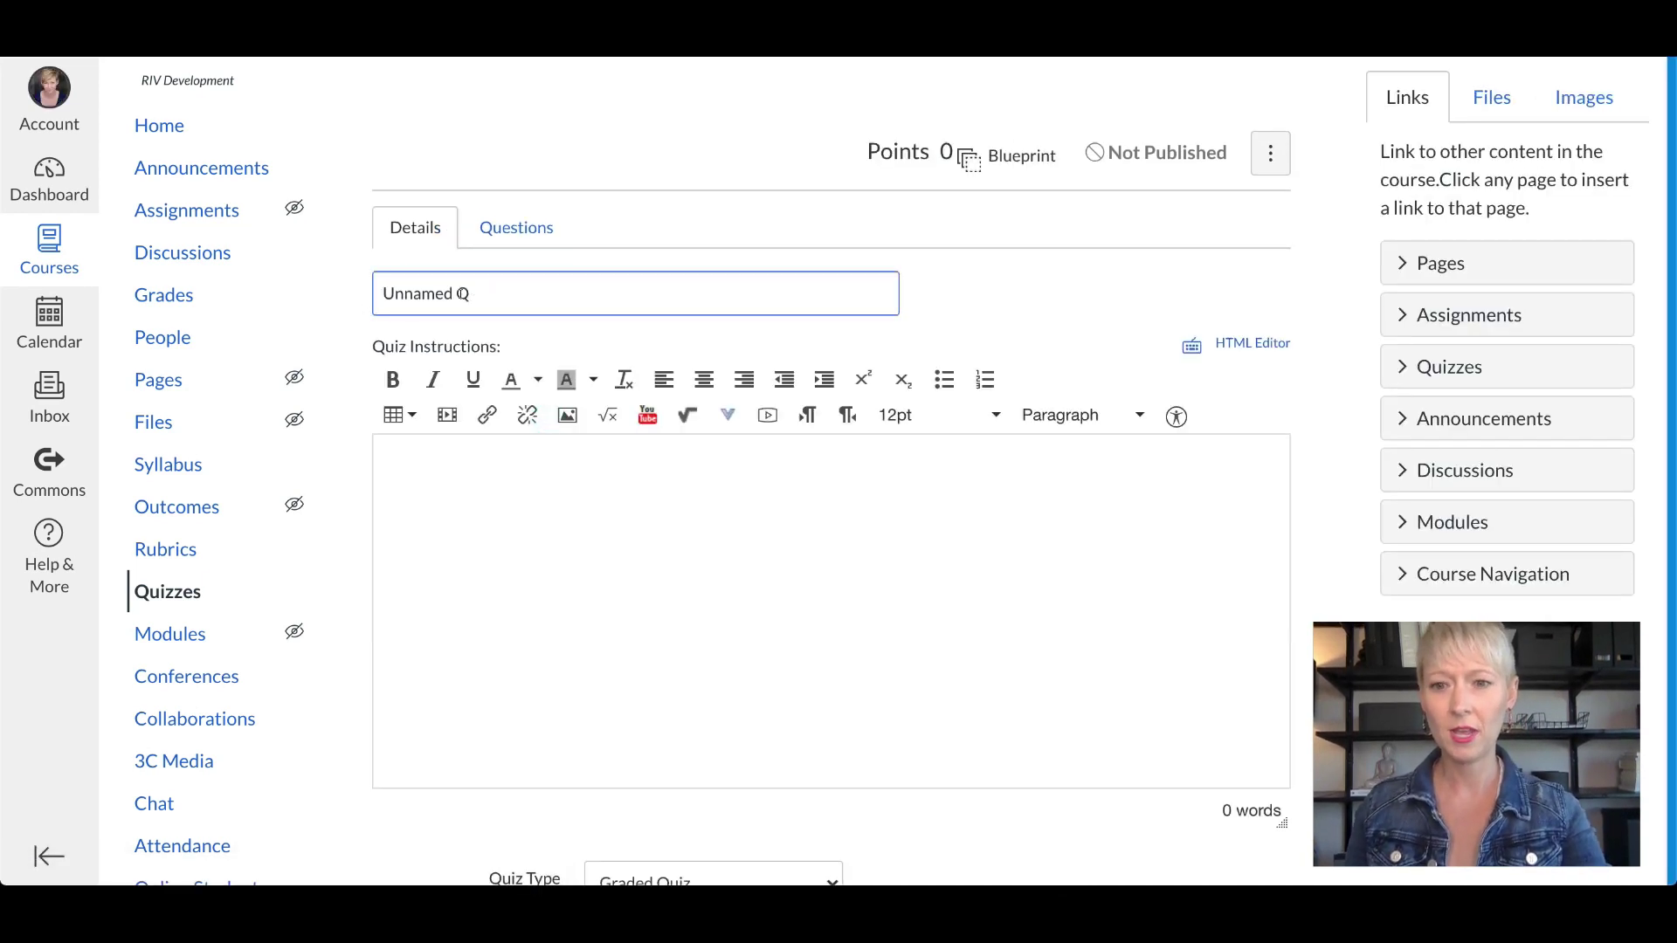
key("BackSpace")
key("BackSpace")
key("BackSpace")
key("BackSpace")
key("BackSpace")
key("BackSpace")
key("BackSpace")
type("Qu")
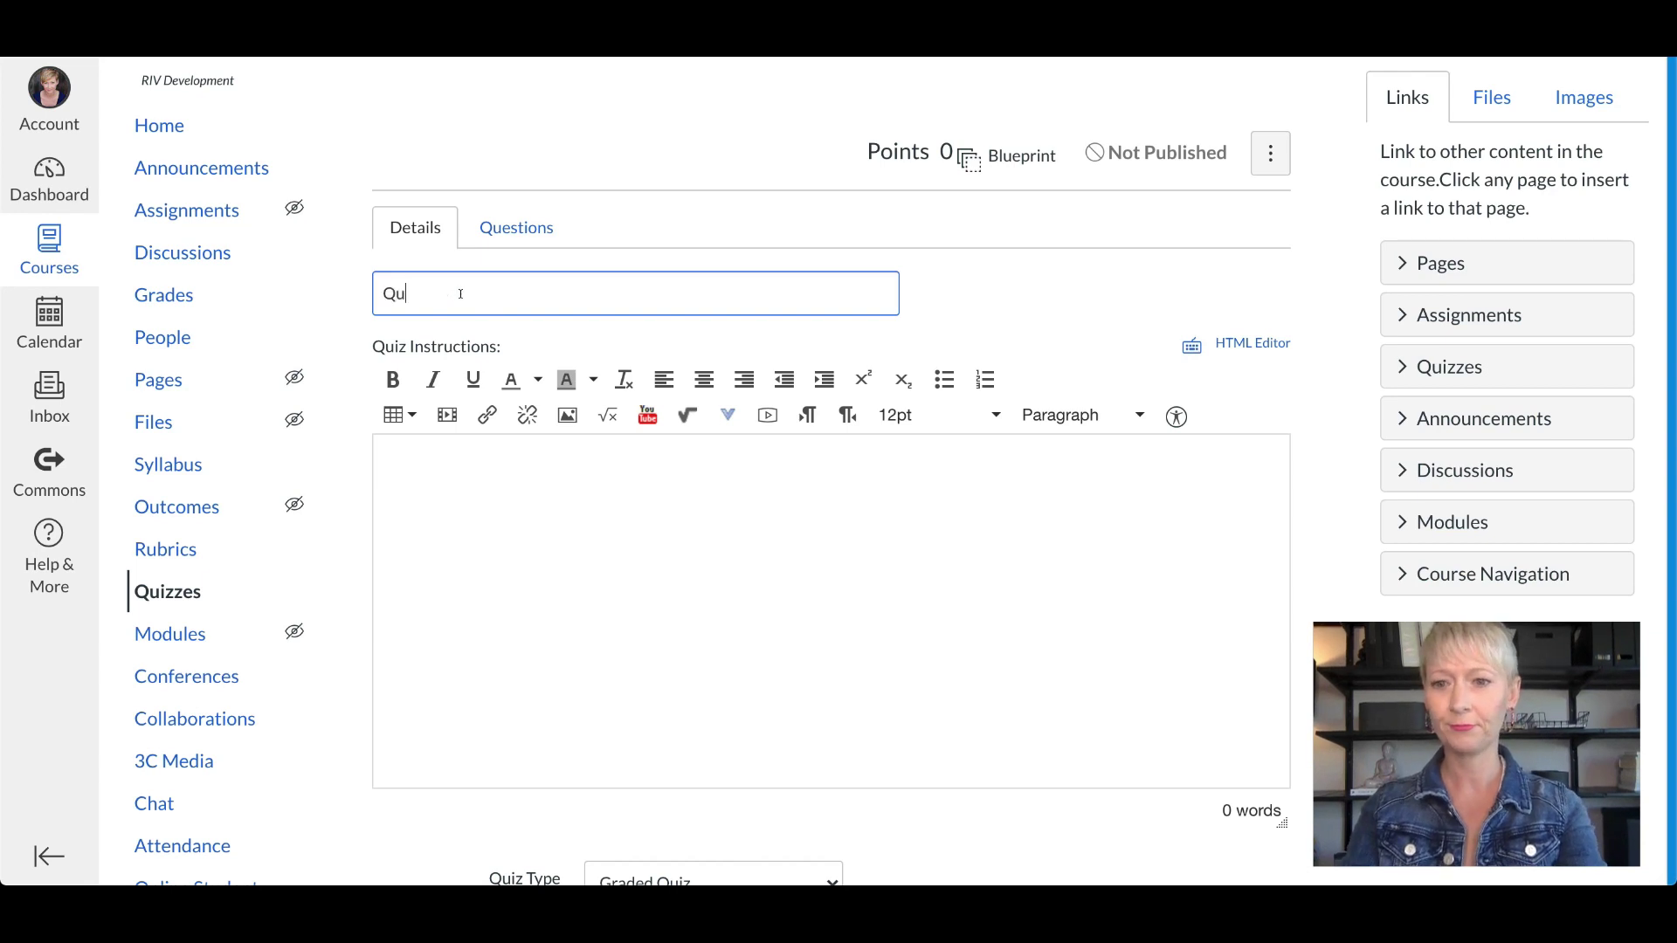
type("iz 1")
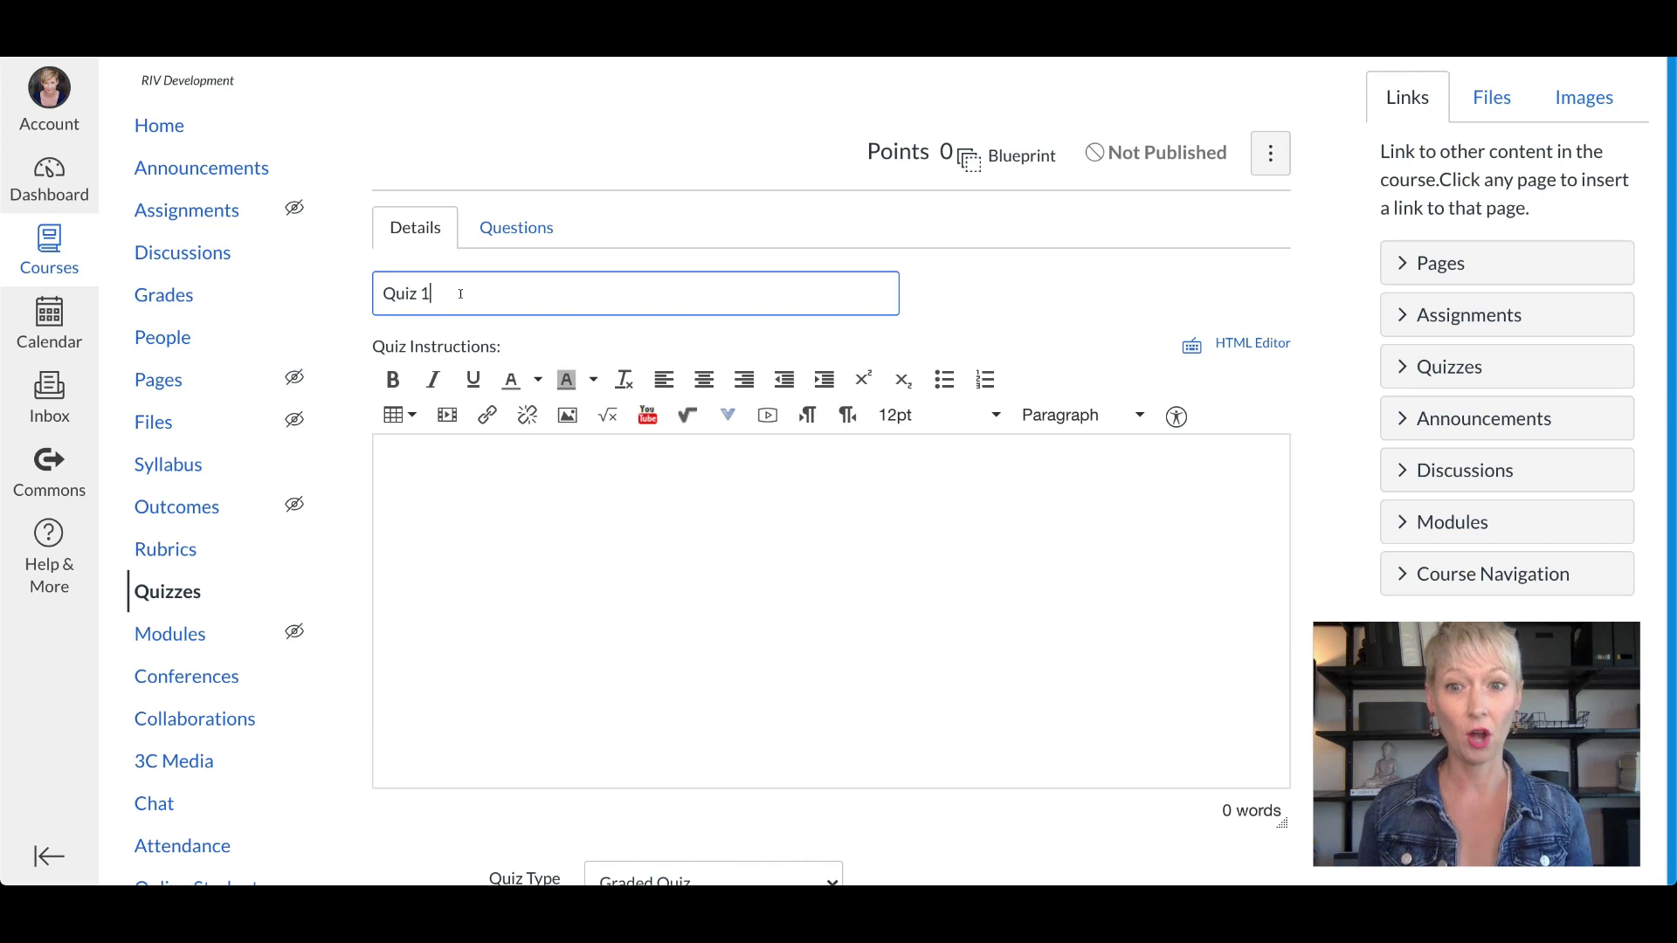
Step: Enter the quiz instructions "This quiz cover Unit 1 Chapters 4-8" and center the text
left_click(445, 487)
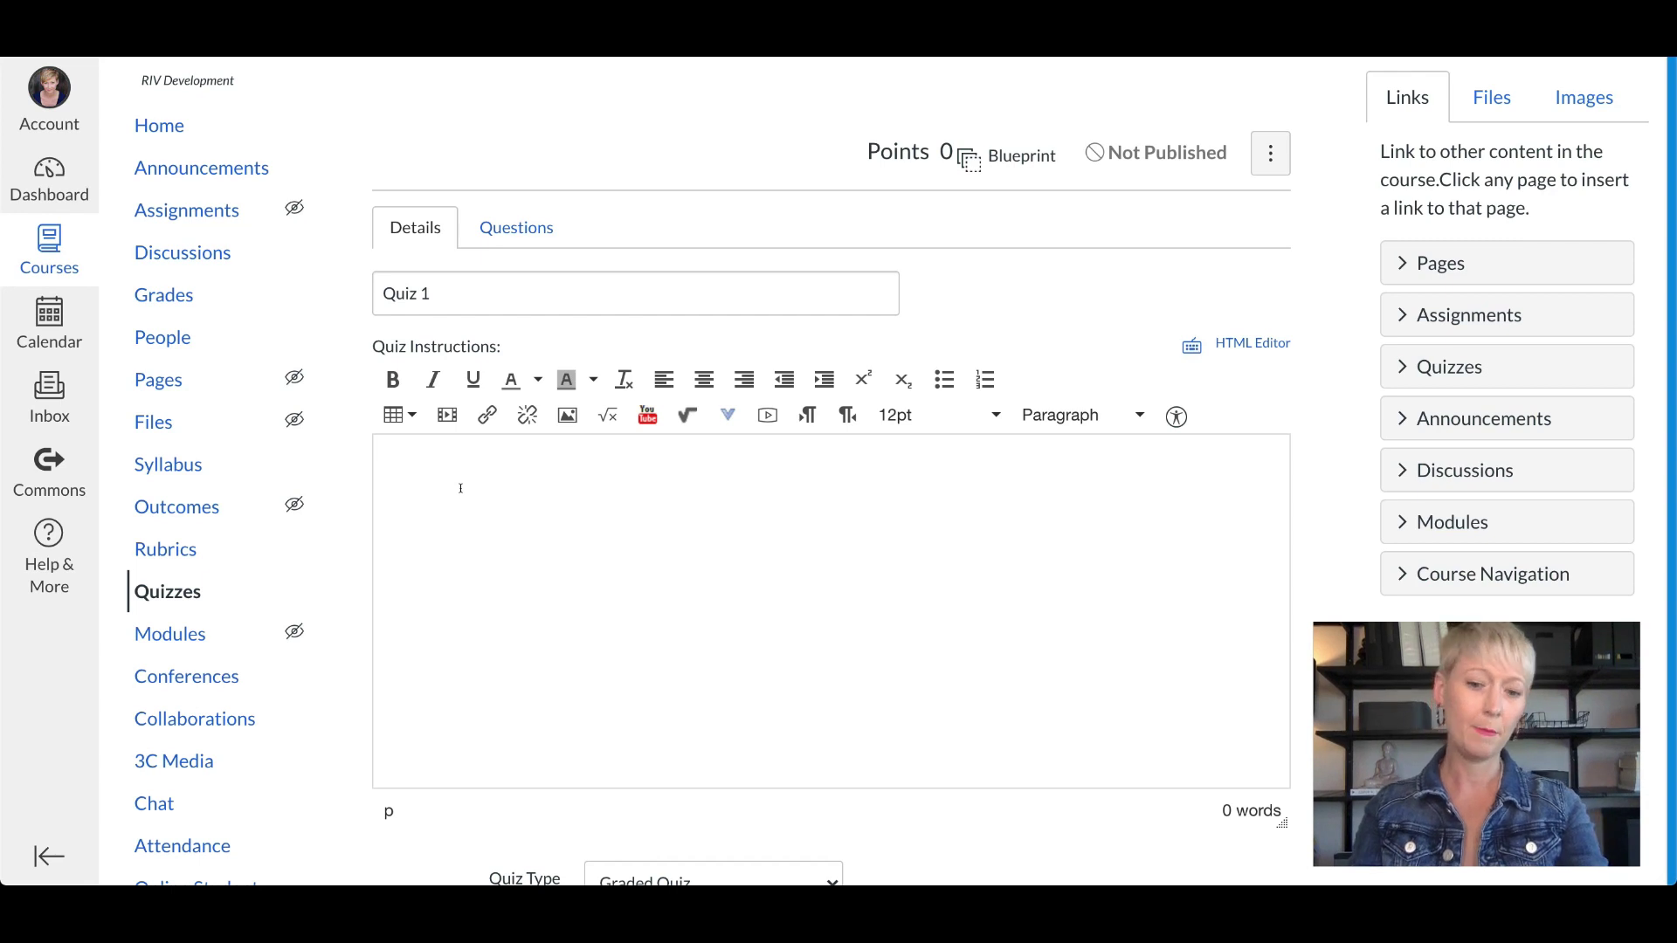
type("This quiz co")
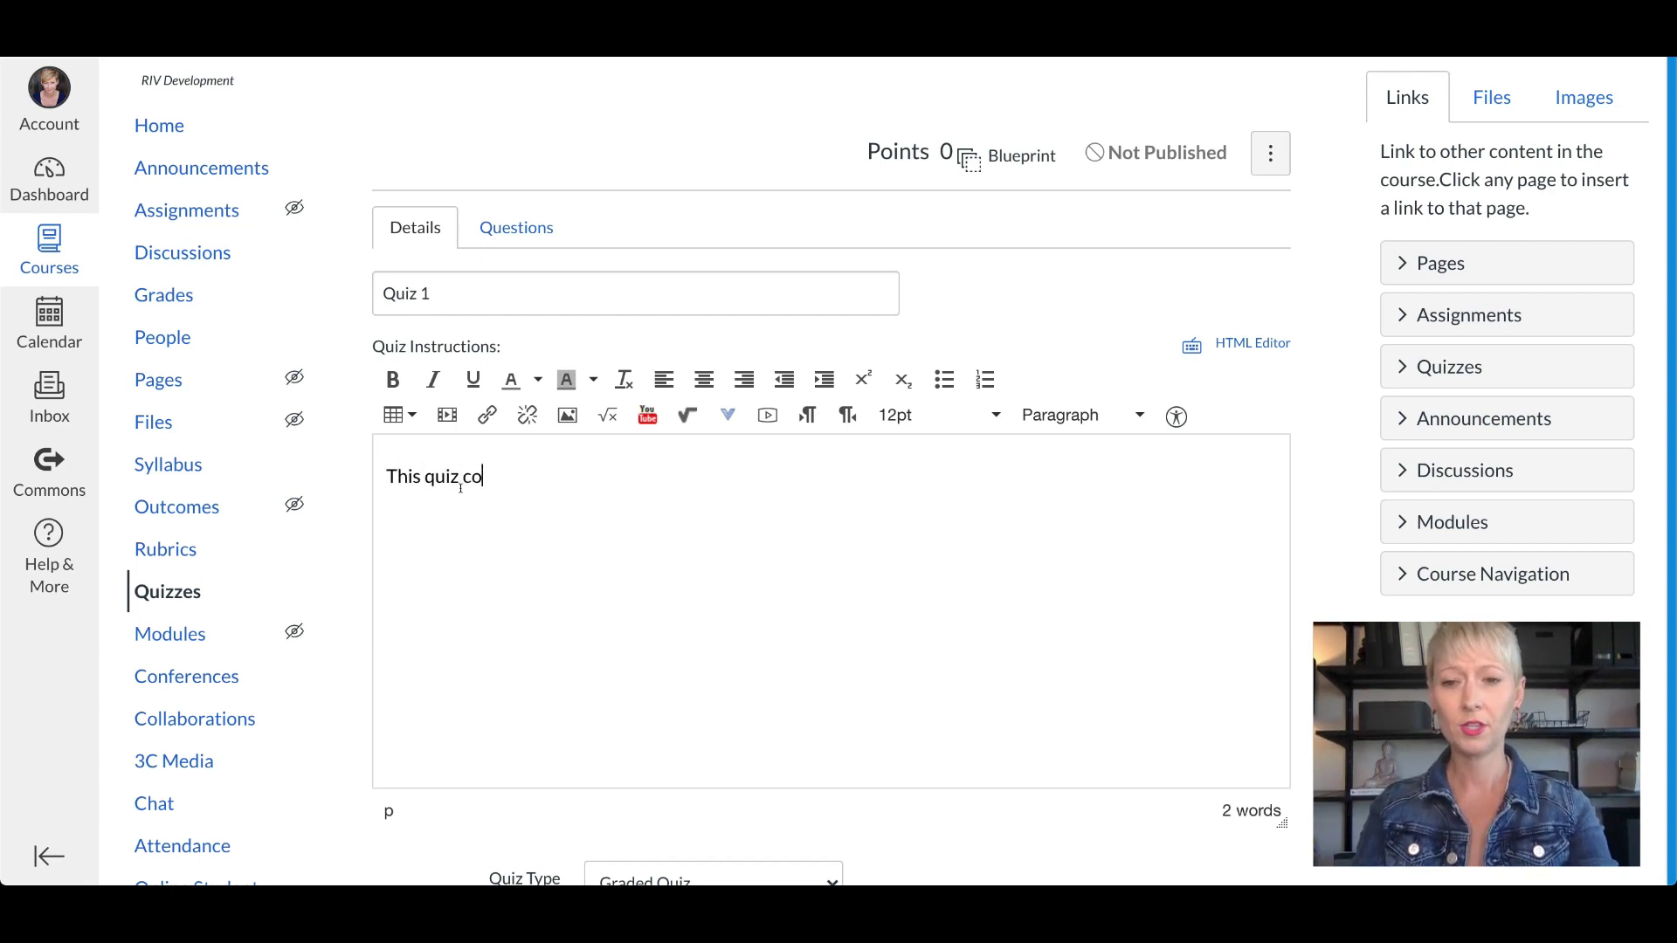
type("ver Unit 1 ")
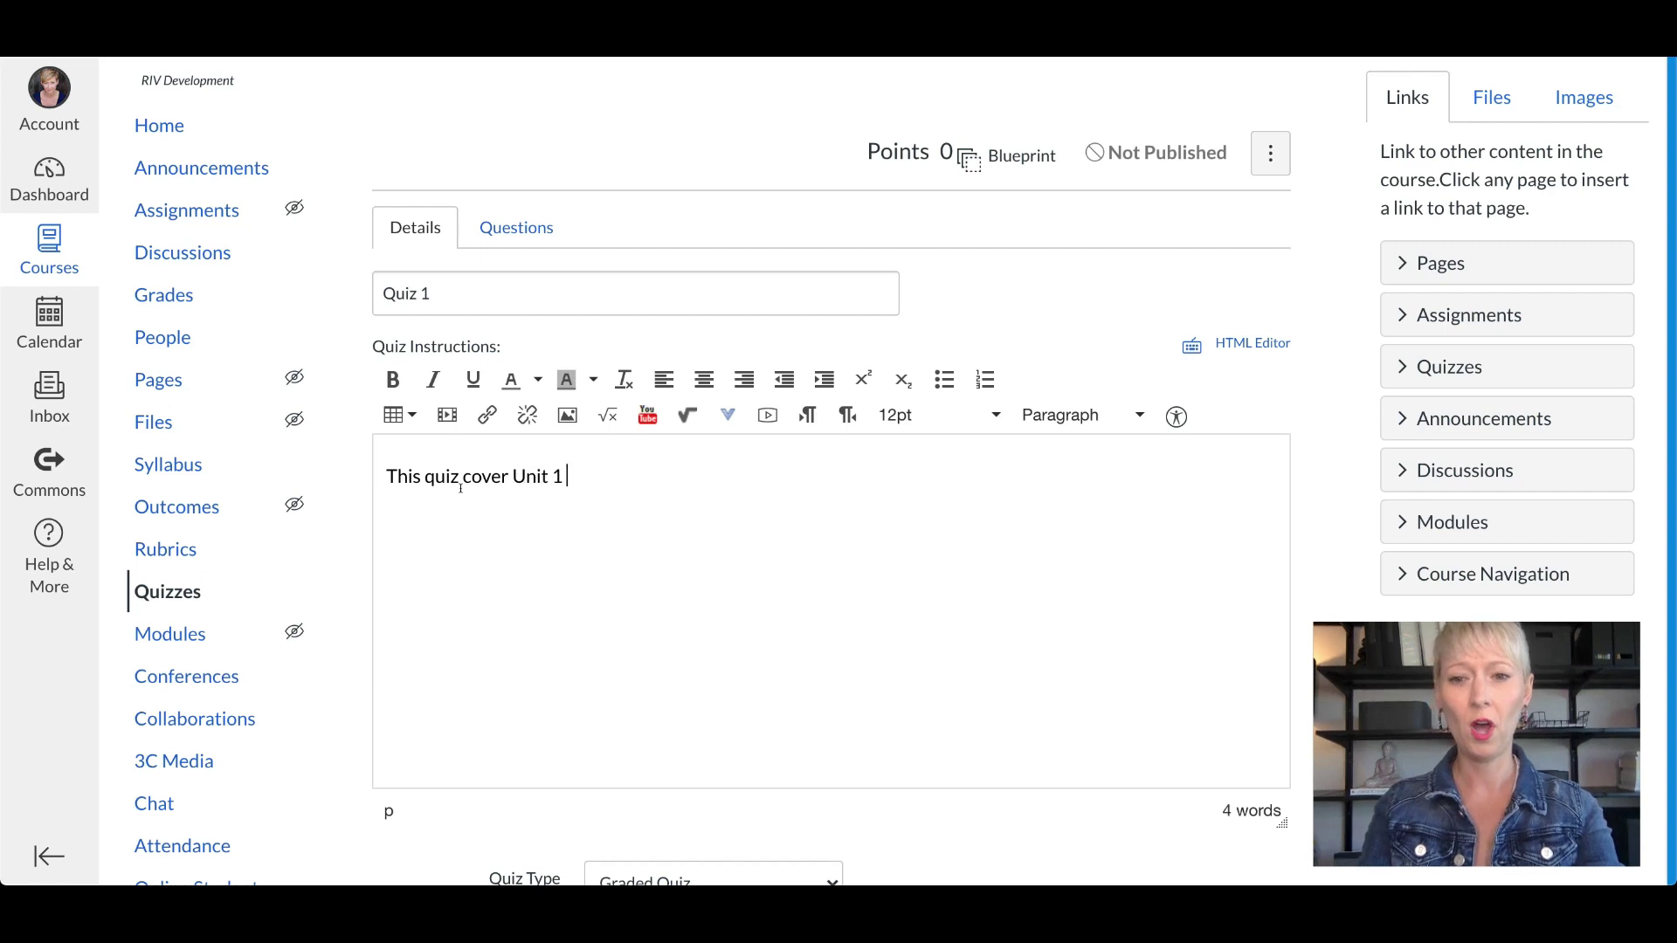
type("Chapters 4")
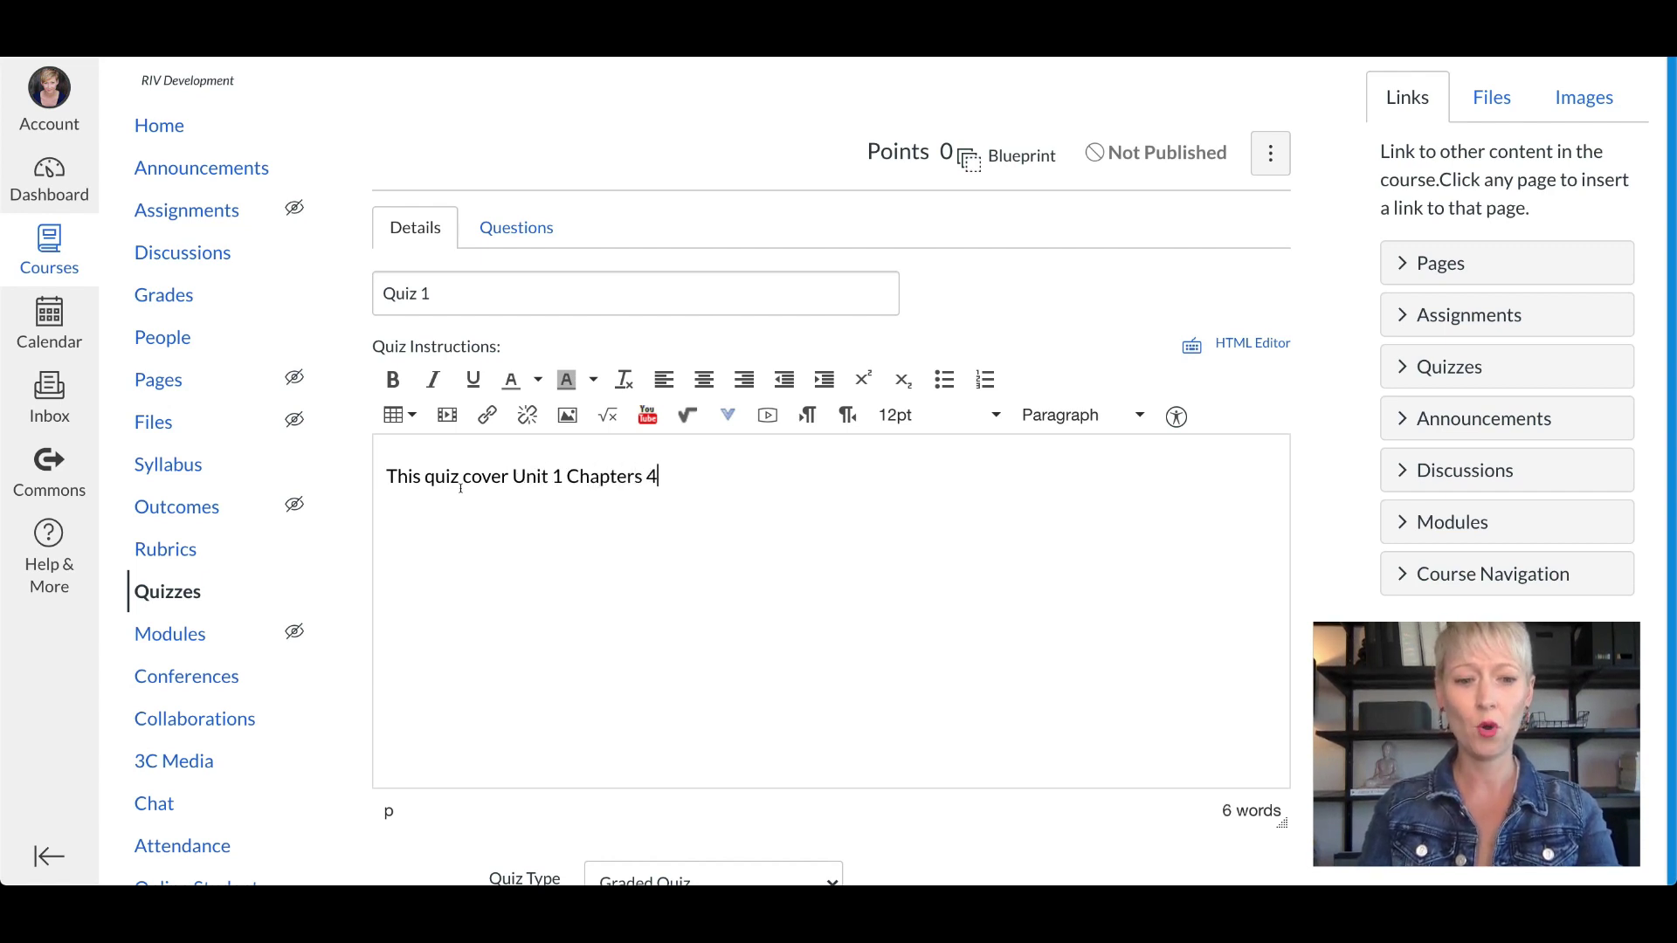
type("-8")
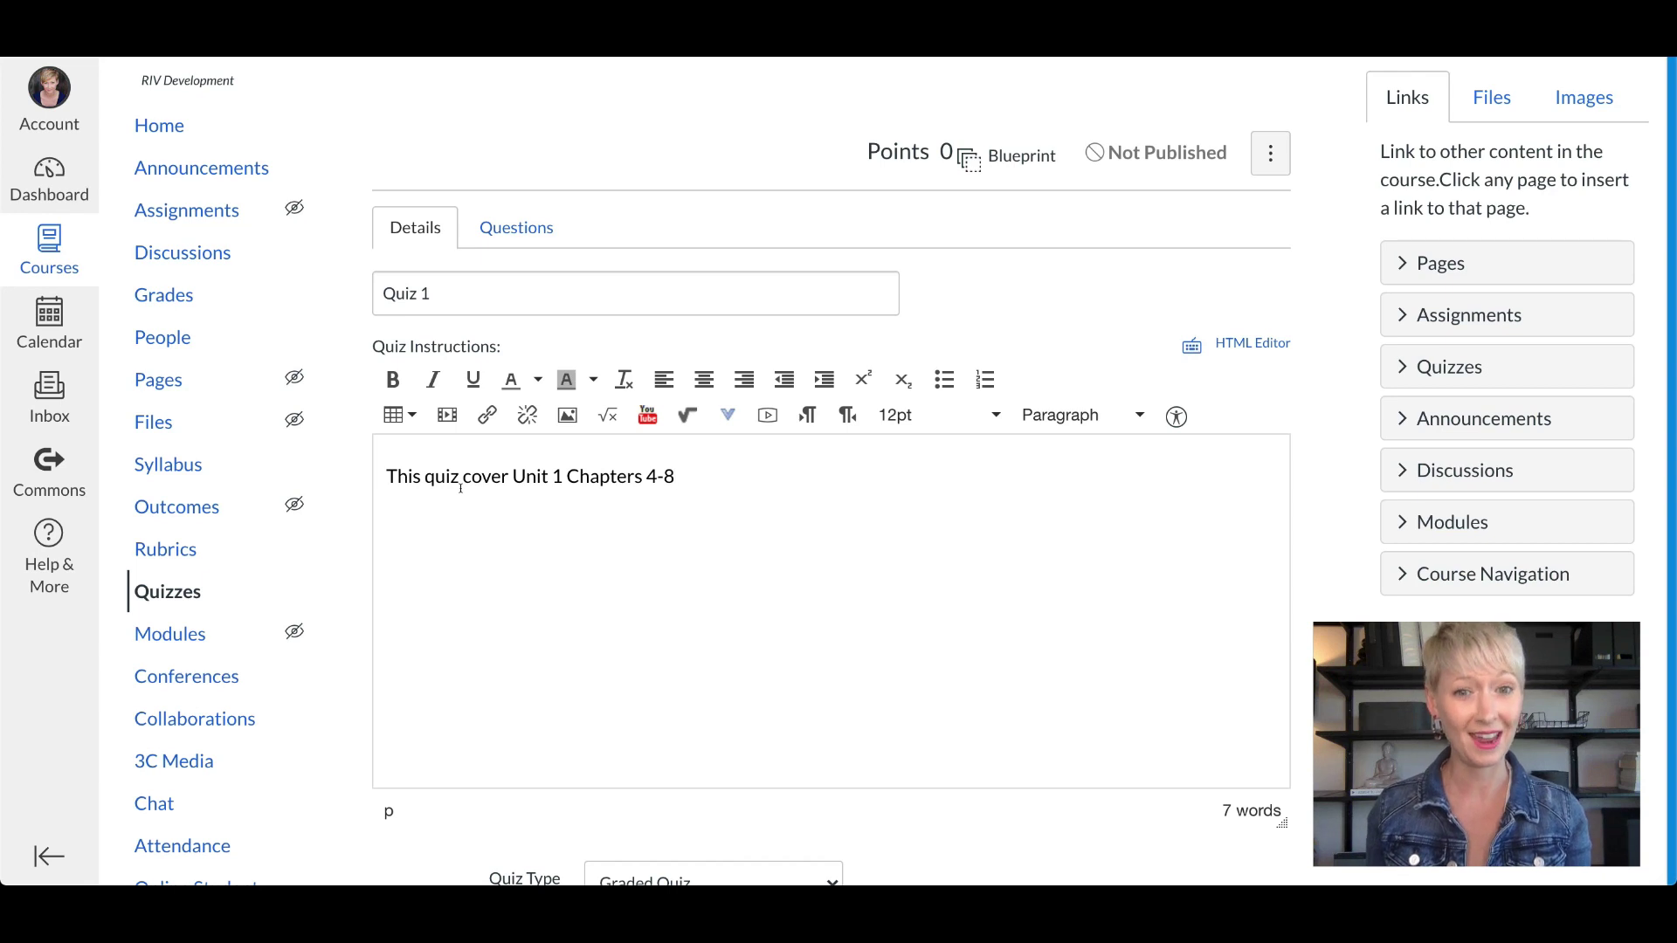
scroll(643, 520, "down", 1)
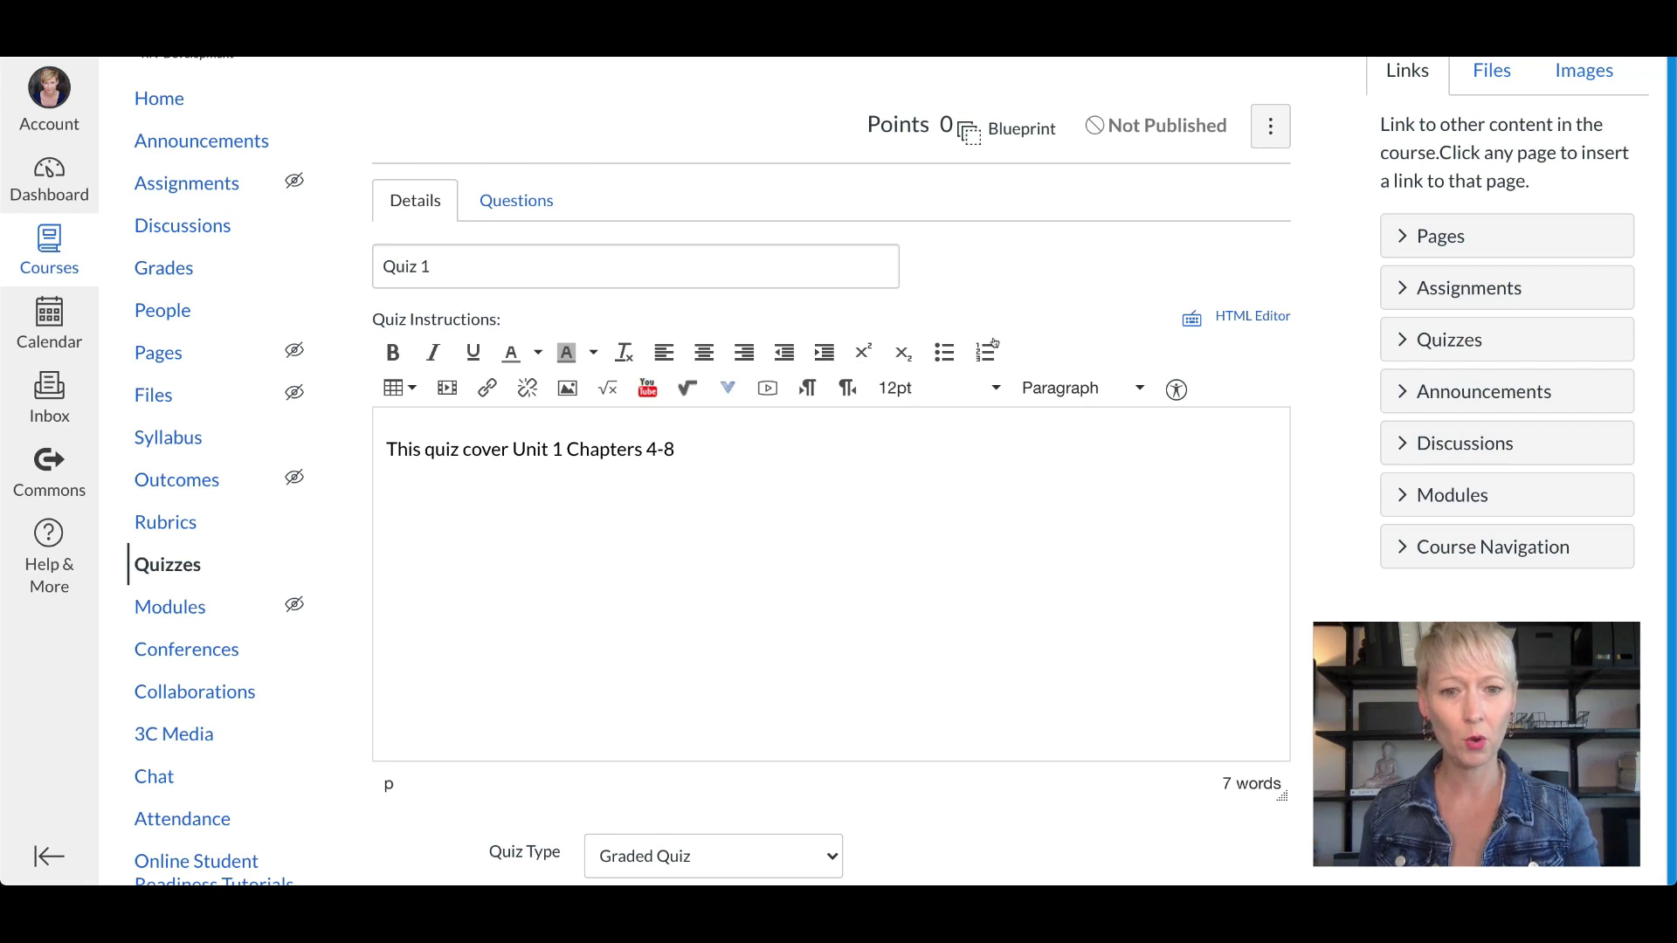
left_click(702, 350)
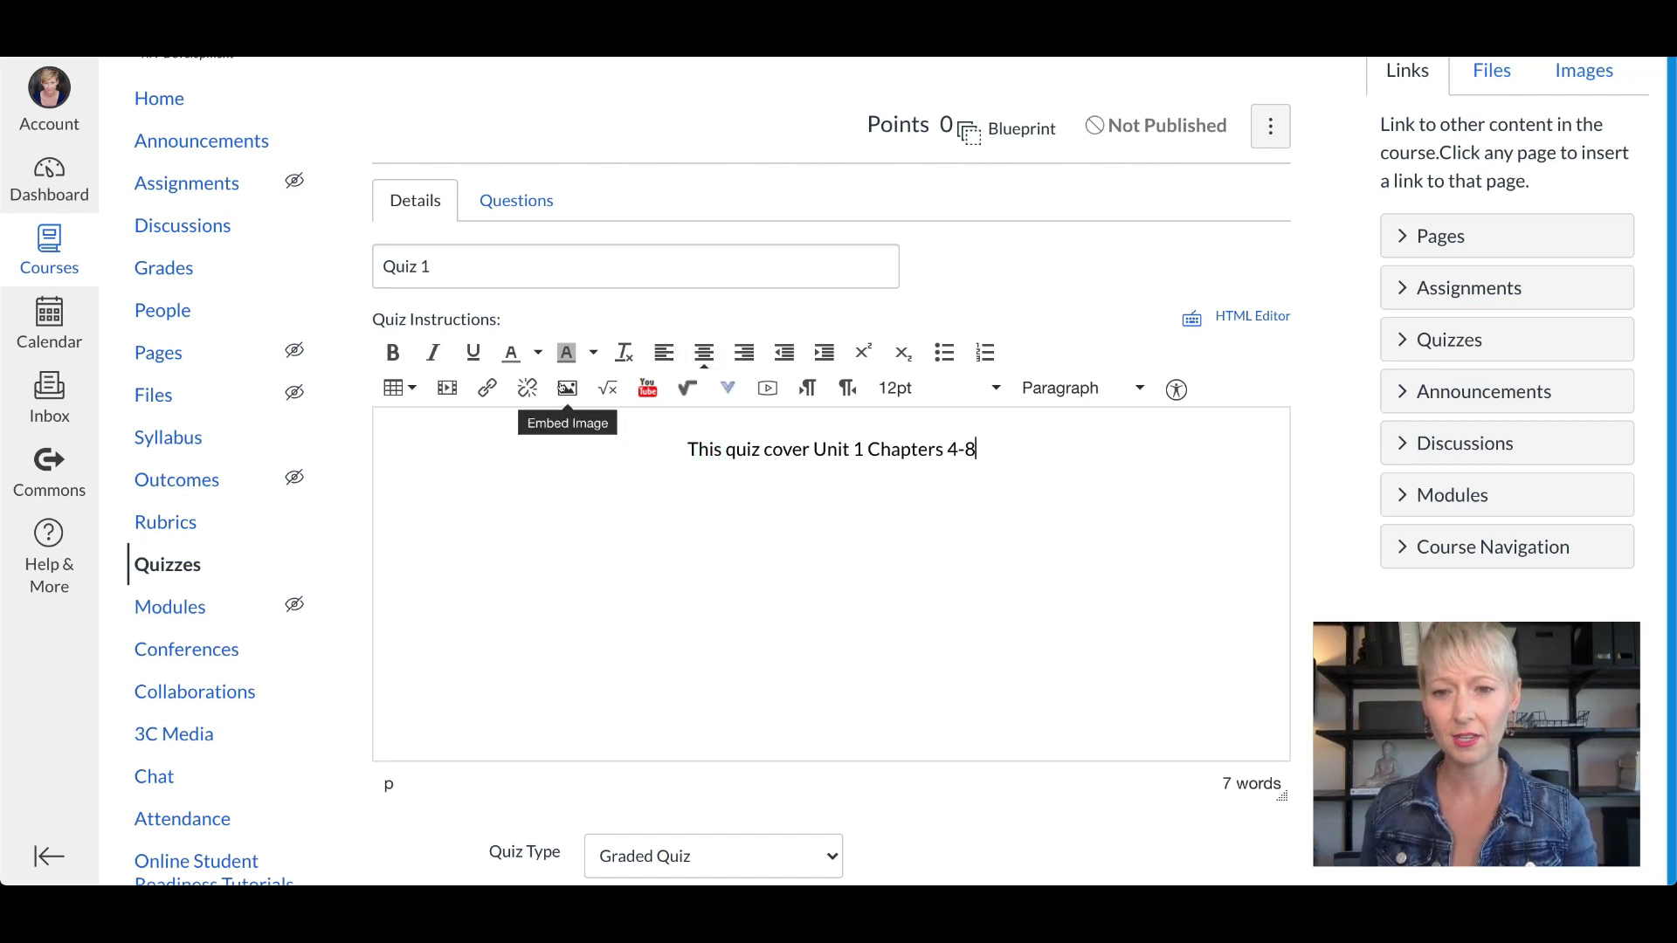
Step: Set the quiz type to Graded Quiz and the assignment group to Assignments
scroll(760, 501, "down", 1)
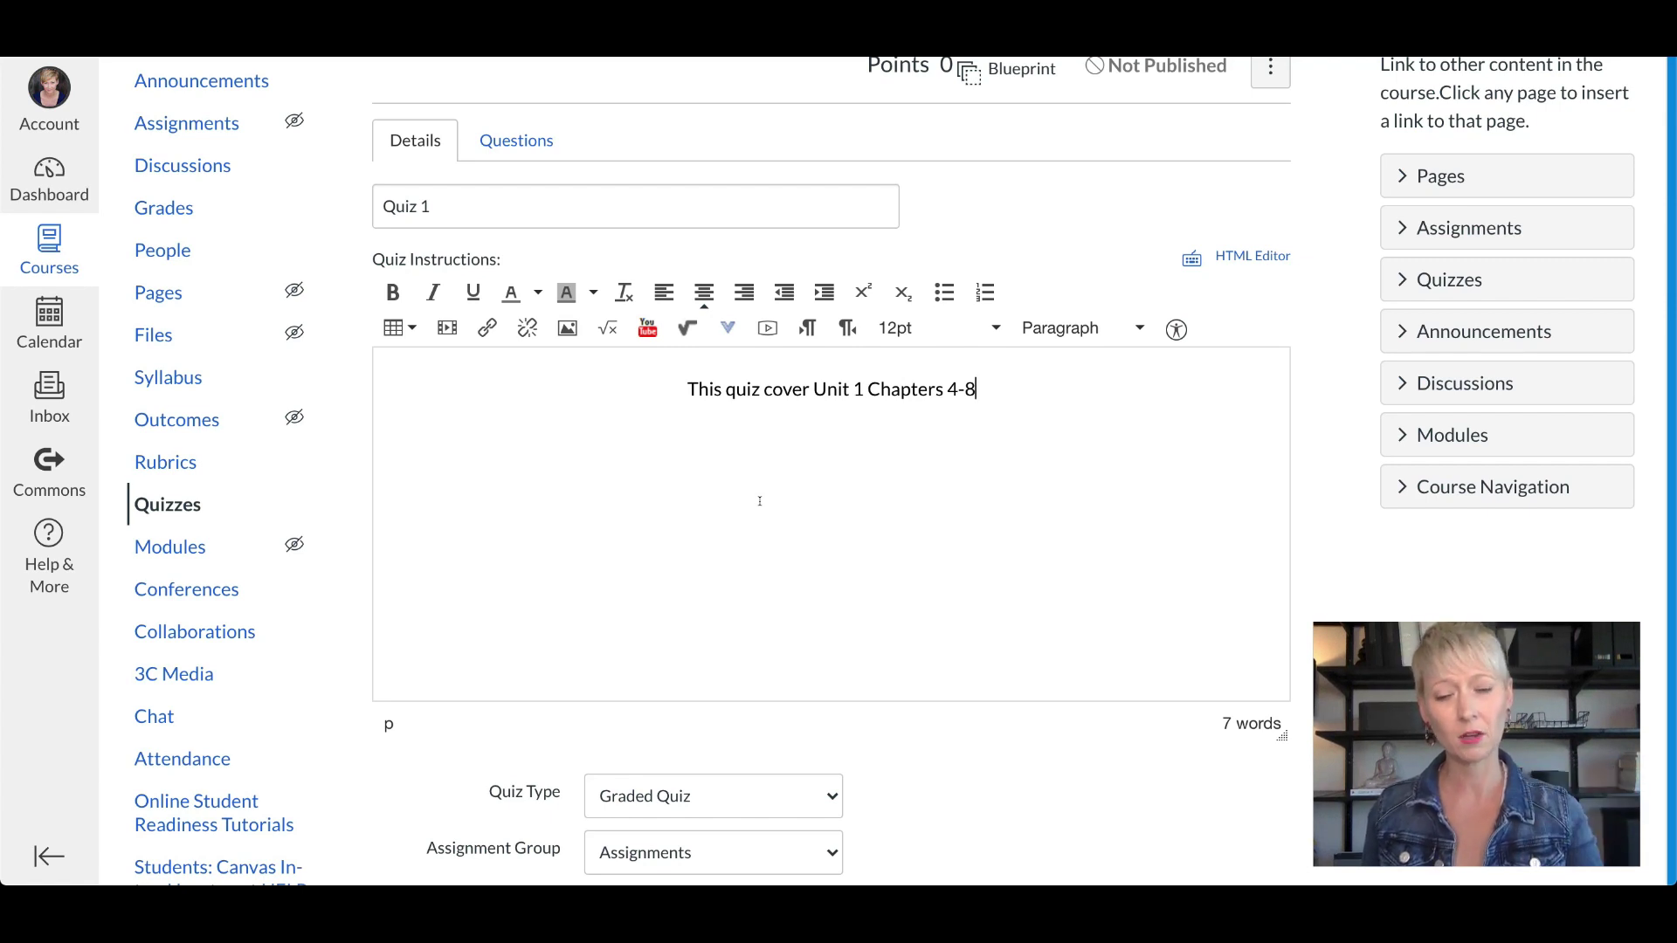
scroll(760, 501, "down", 1)
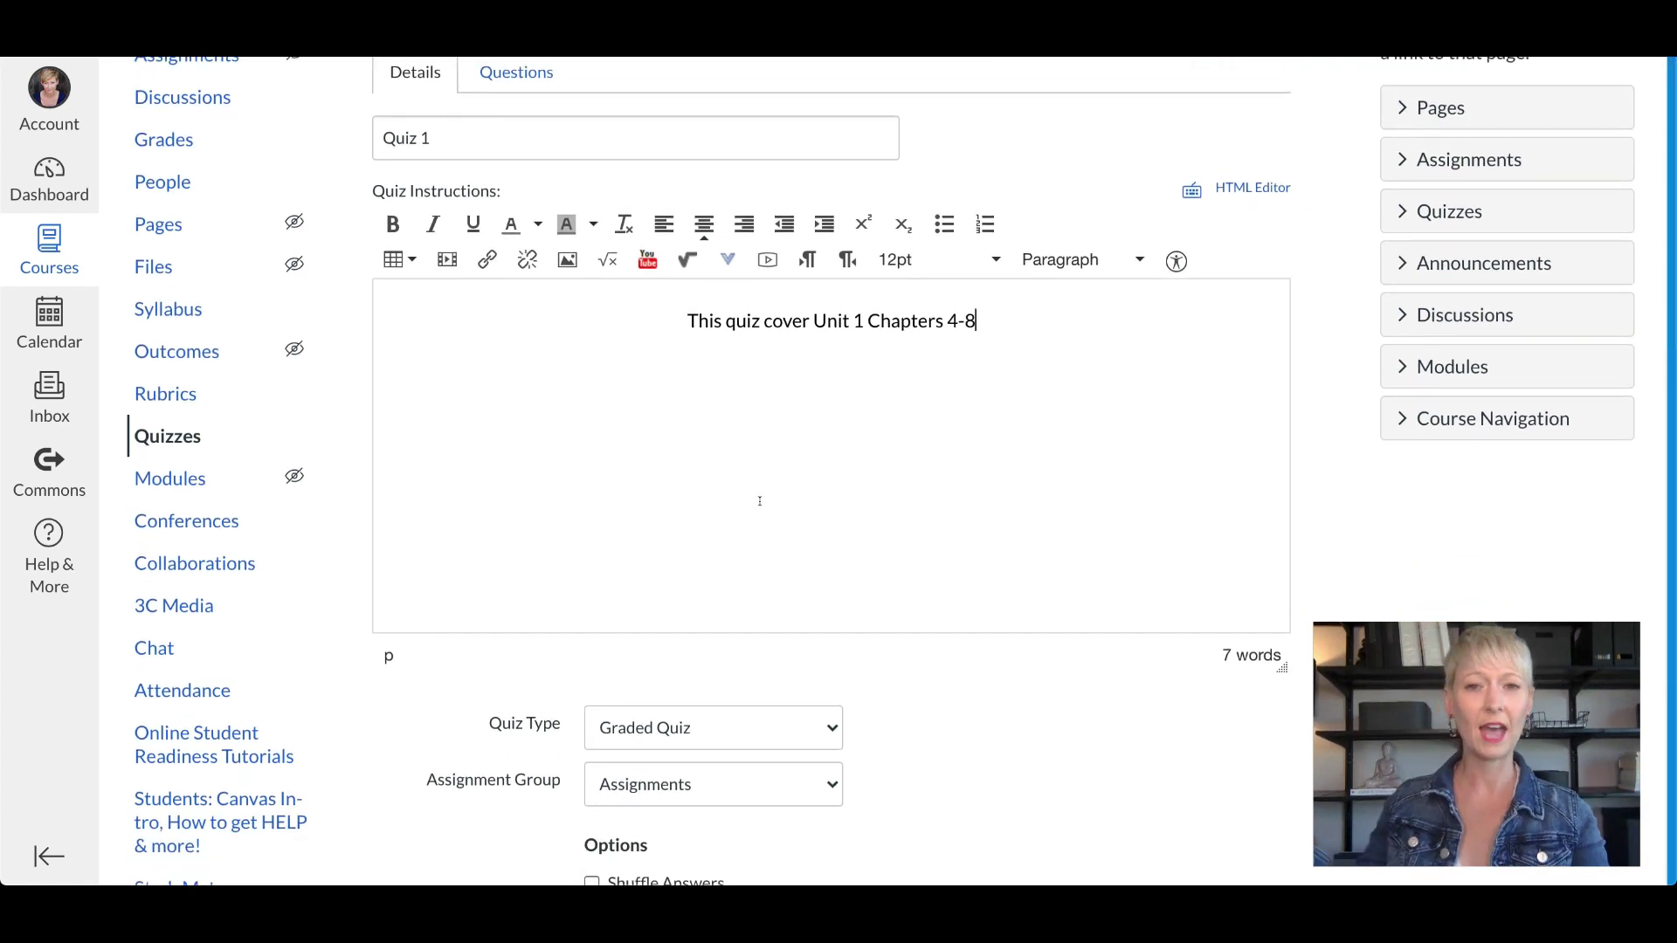
scroll(760, 502, "down", 2)
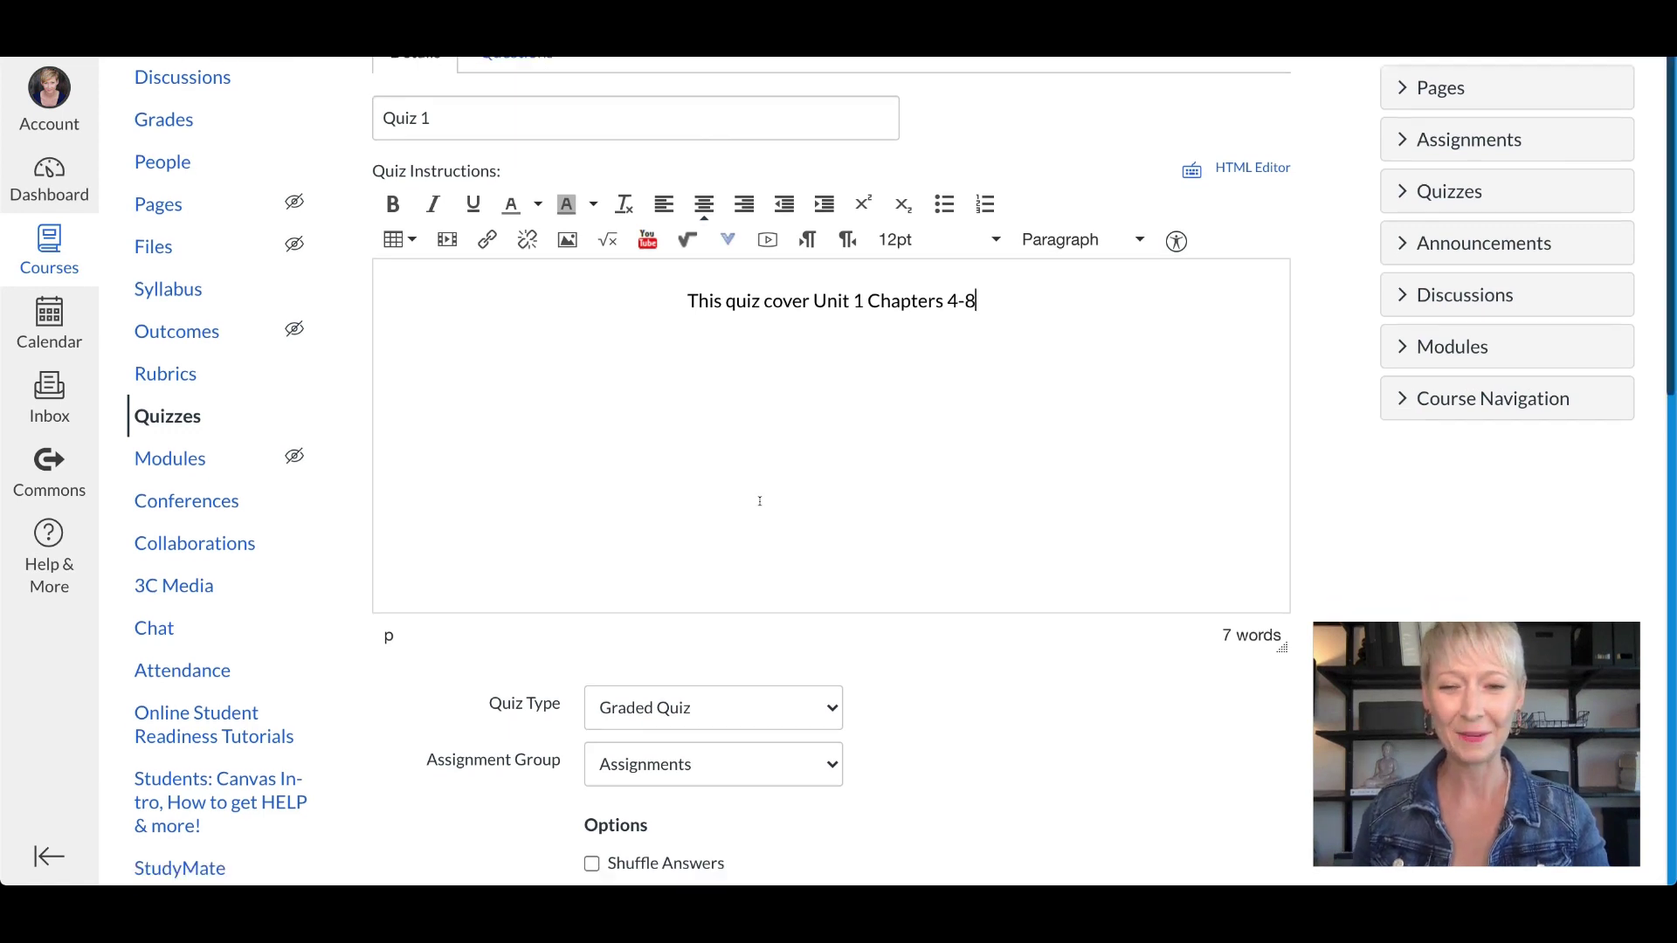
scroll(963, 555, "down", 1)
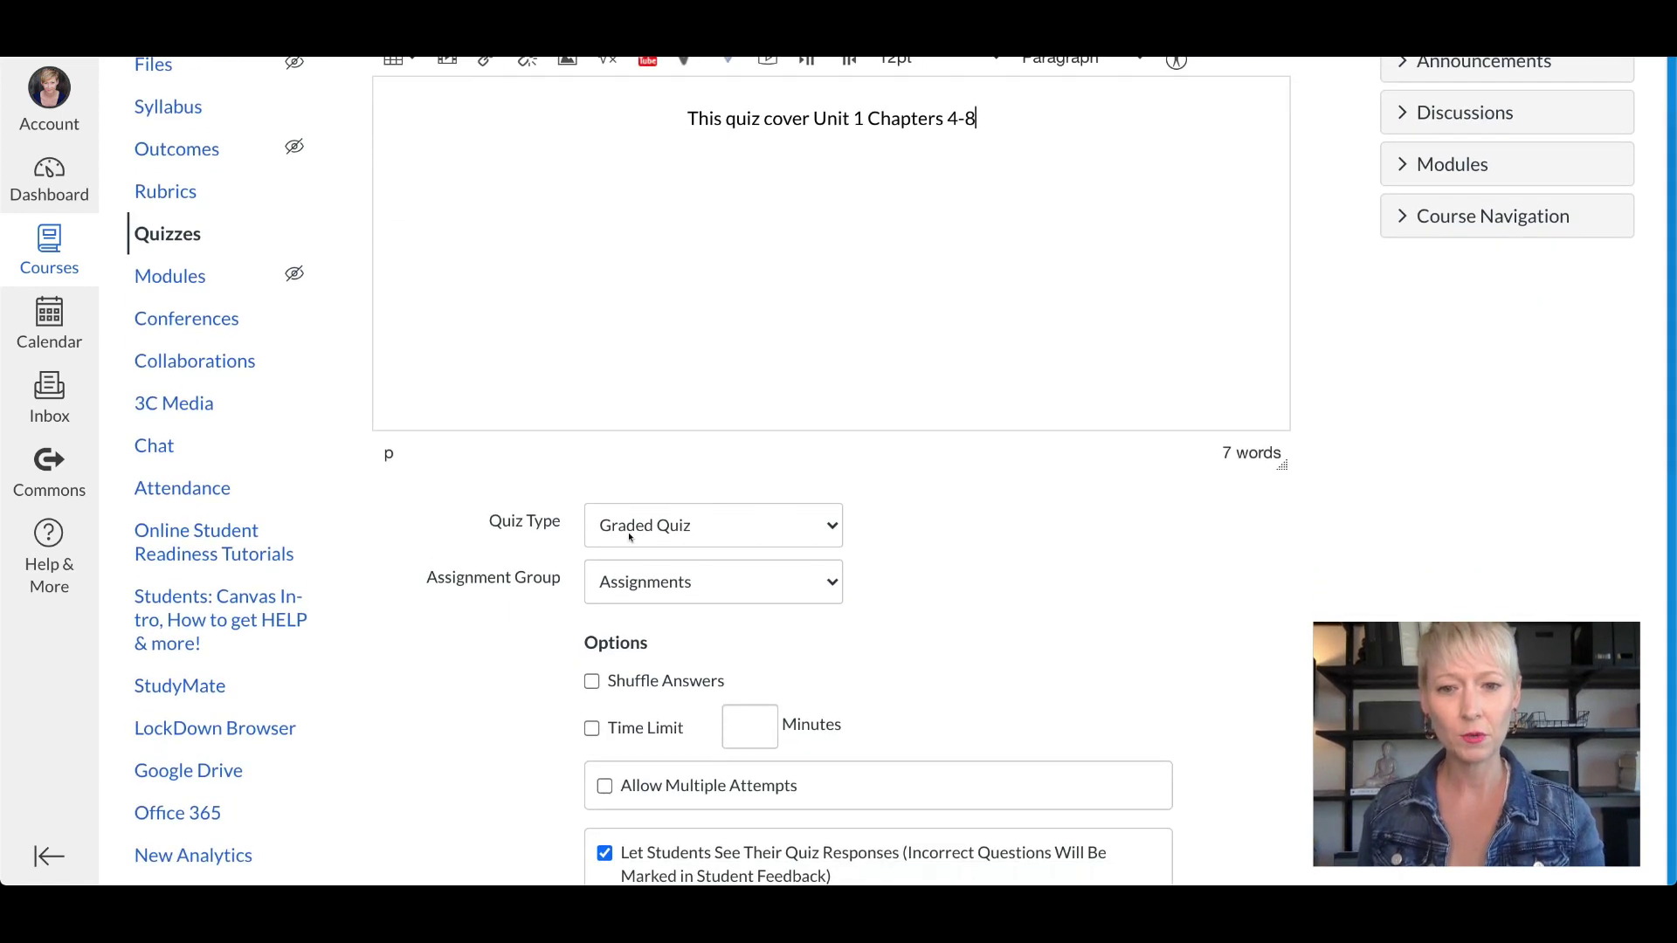
left_click(832, 524)
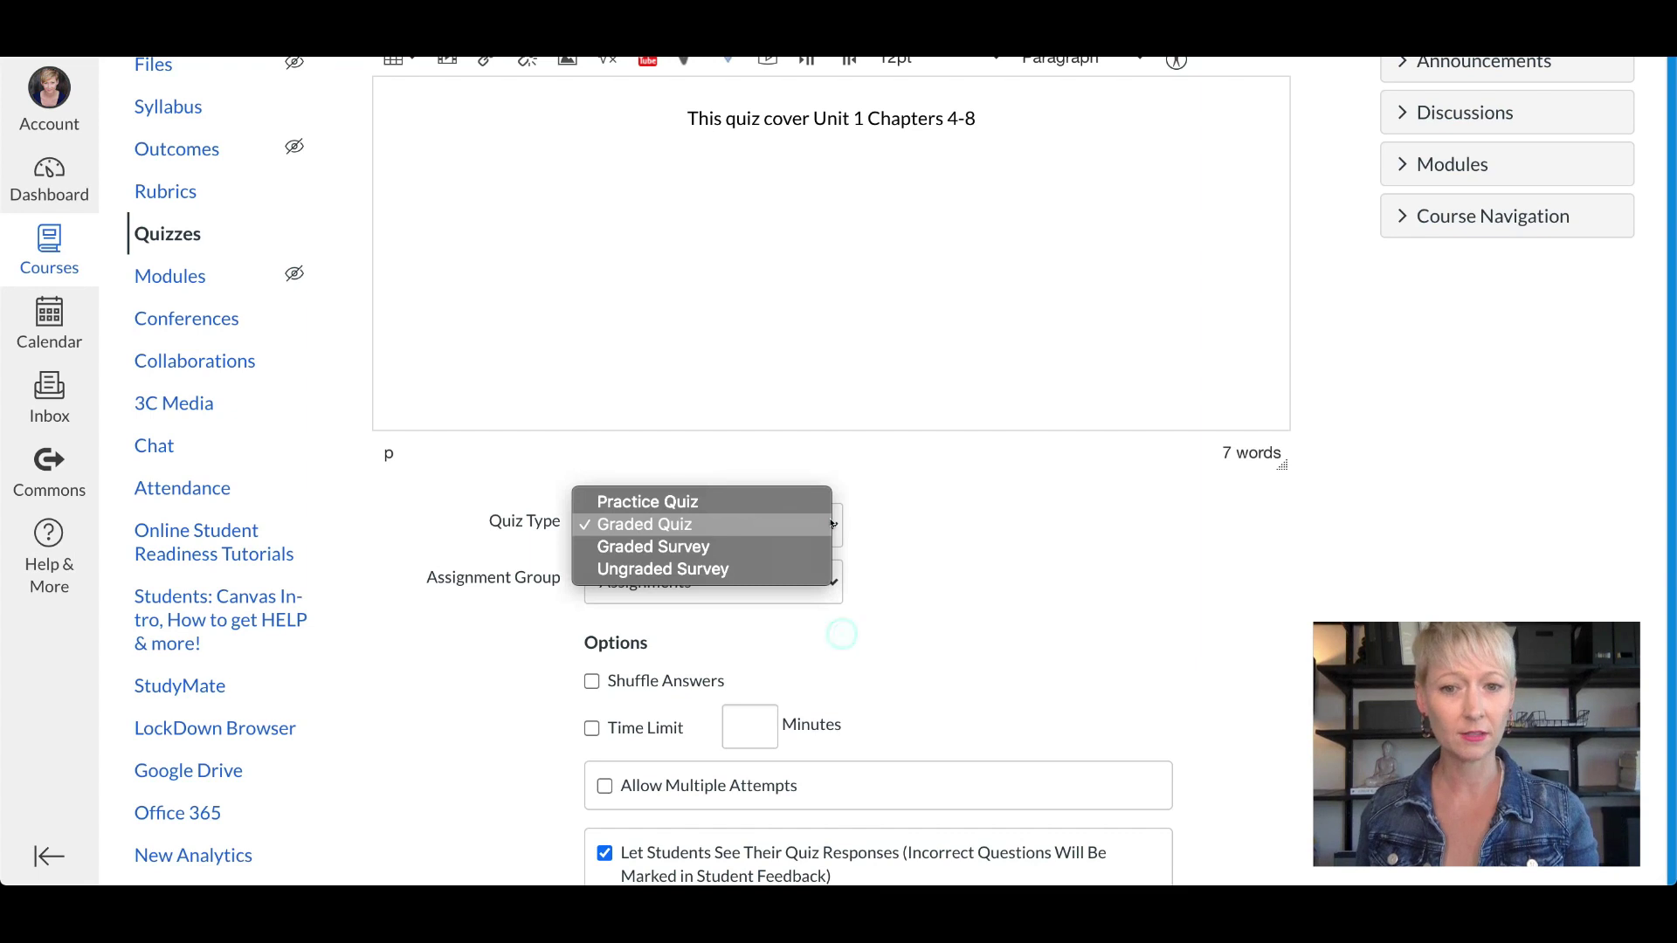
left_click(720, 524)
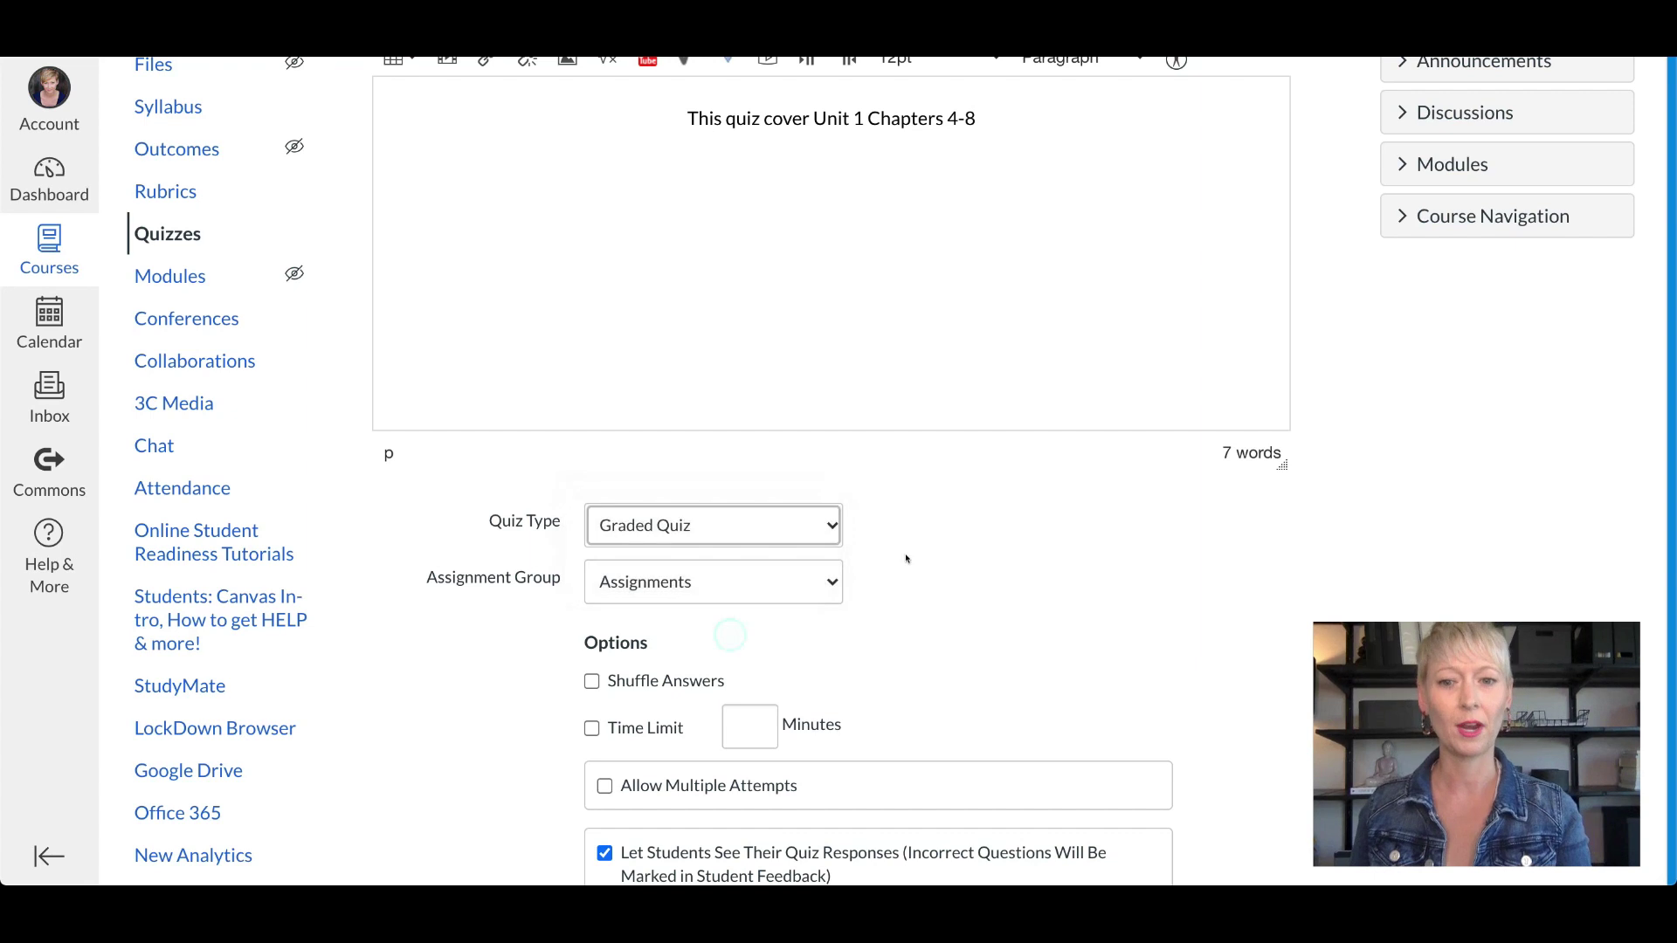
left_click(821, 583)
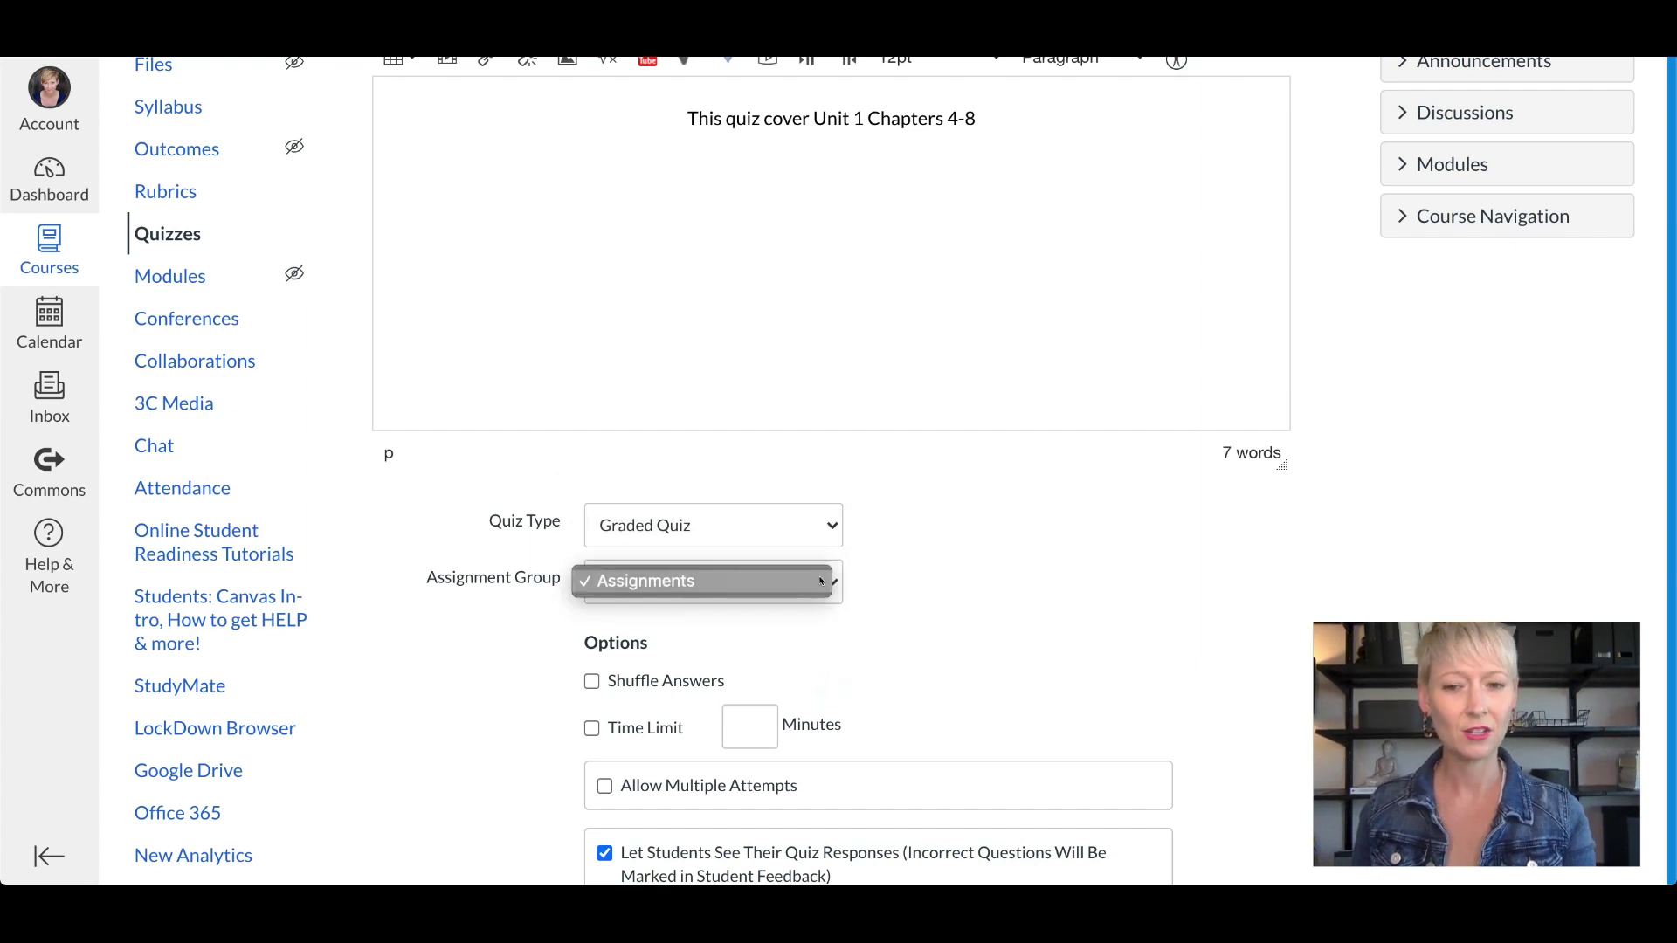
left_click(920, 581)
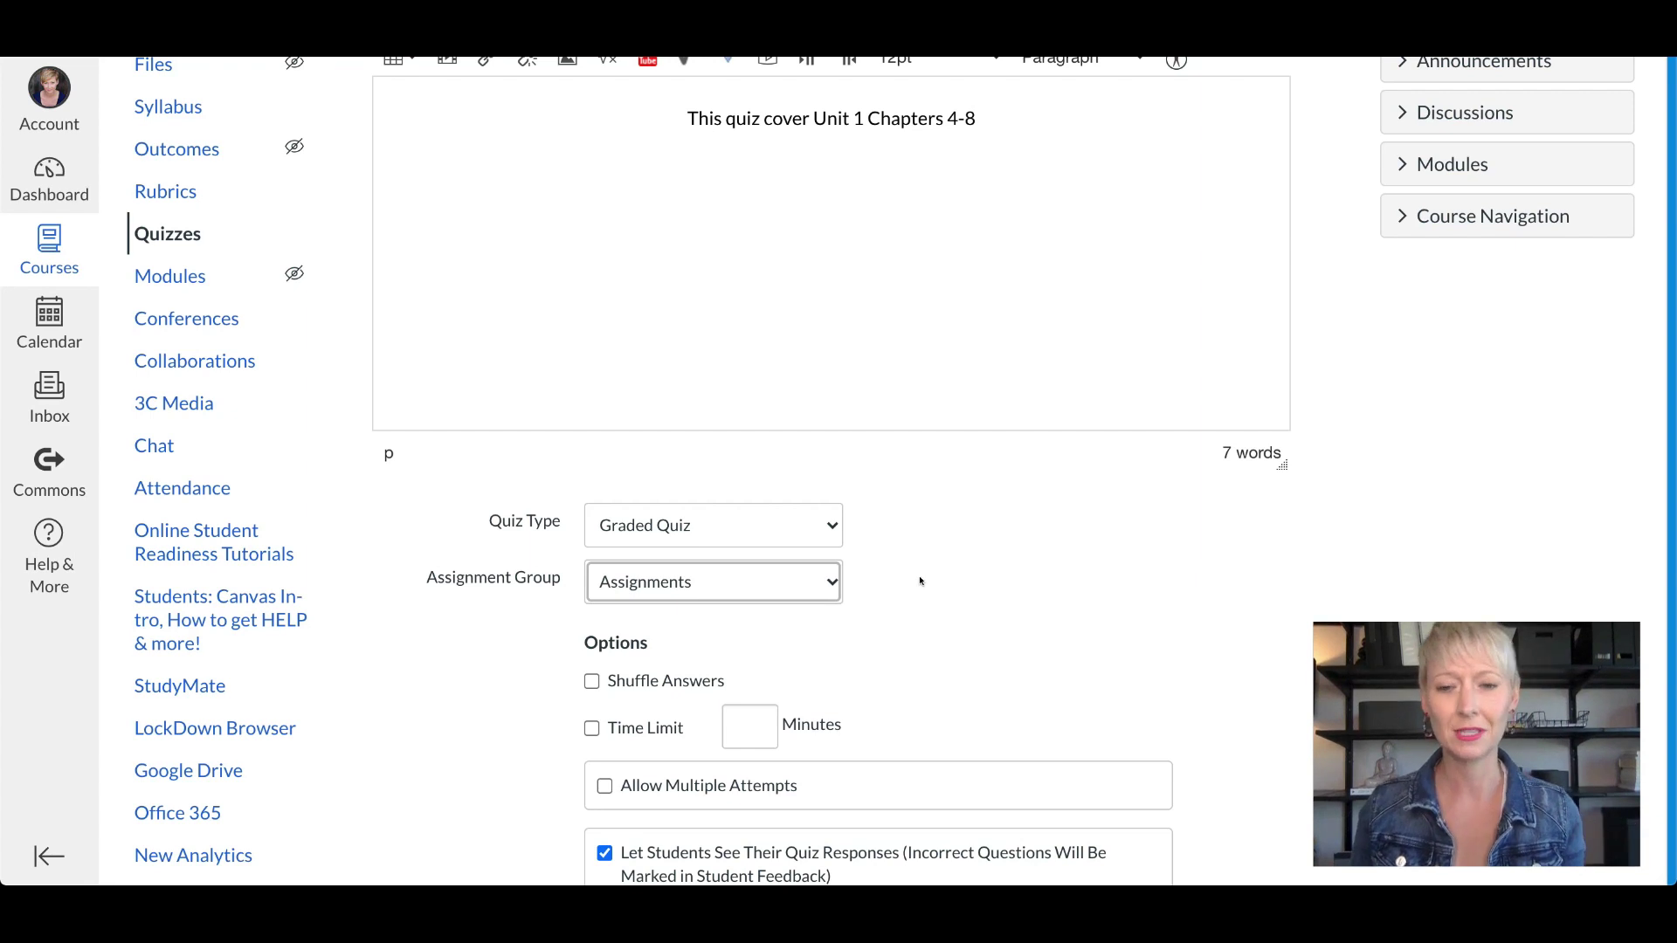
Step: Enable the Shuffle Answers, Time Limit and Allow Multiple Attempts options for the quiz
scroll(824, 581, "down", 1)
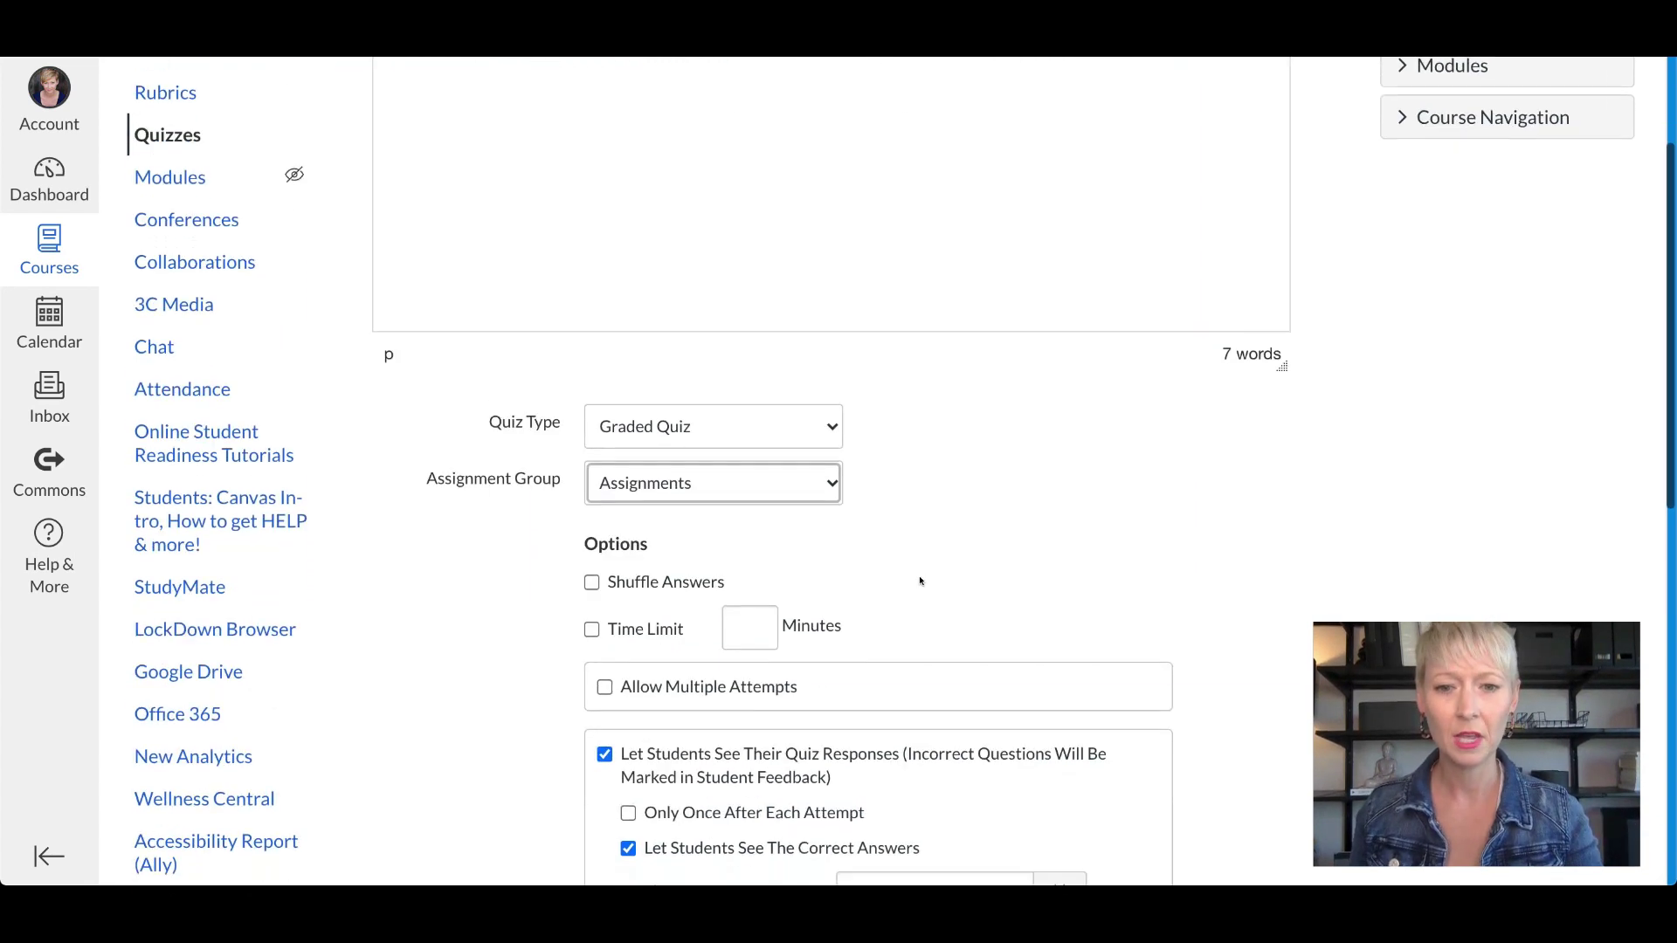
scroll(838, 580, "down", 1)
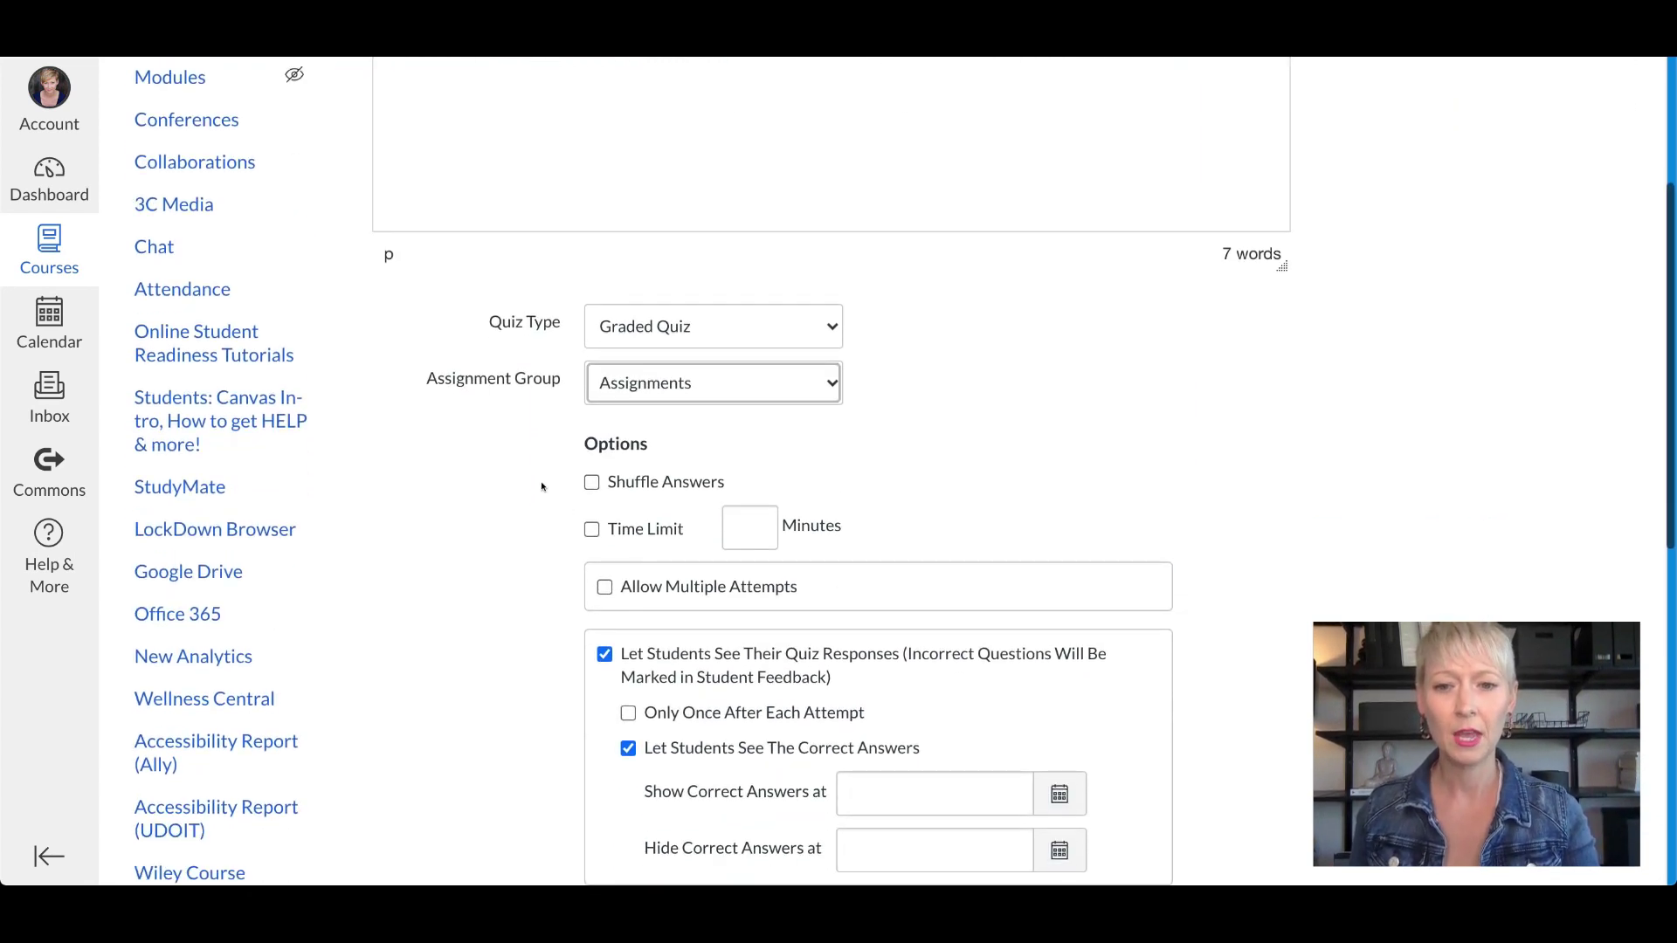
left_click(587, 482)
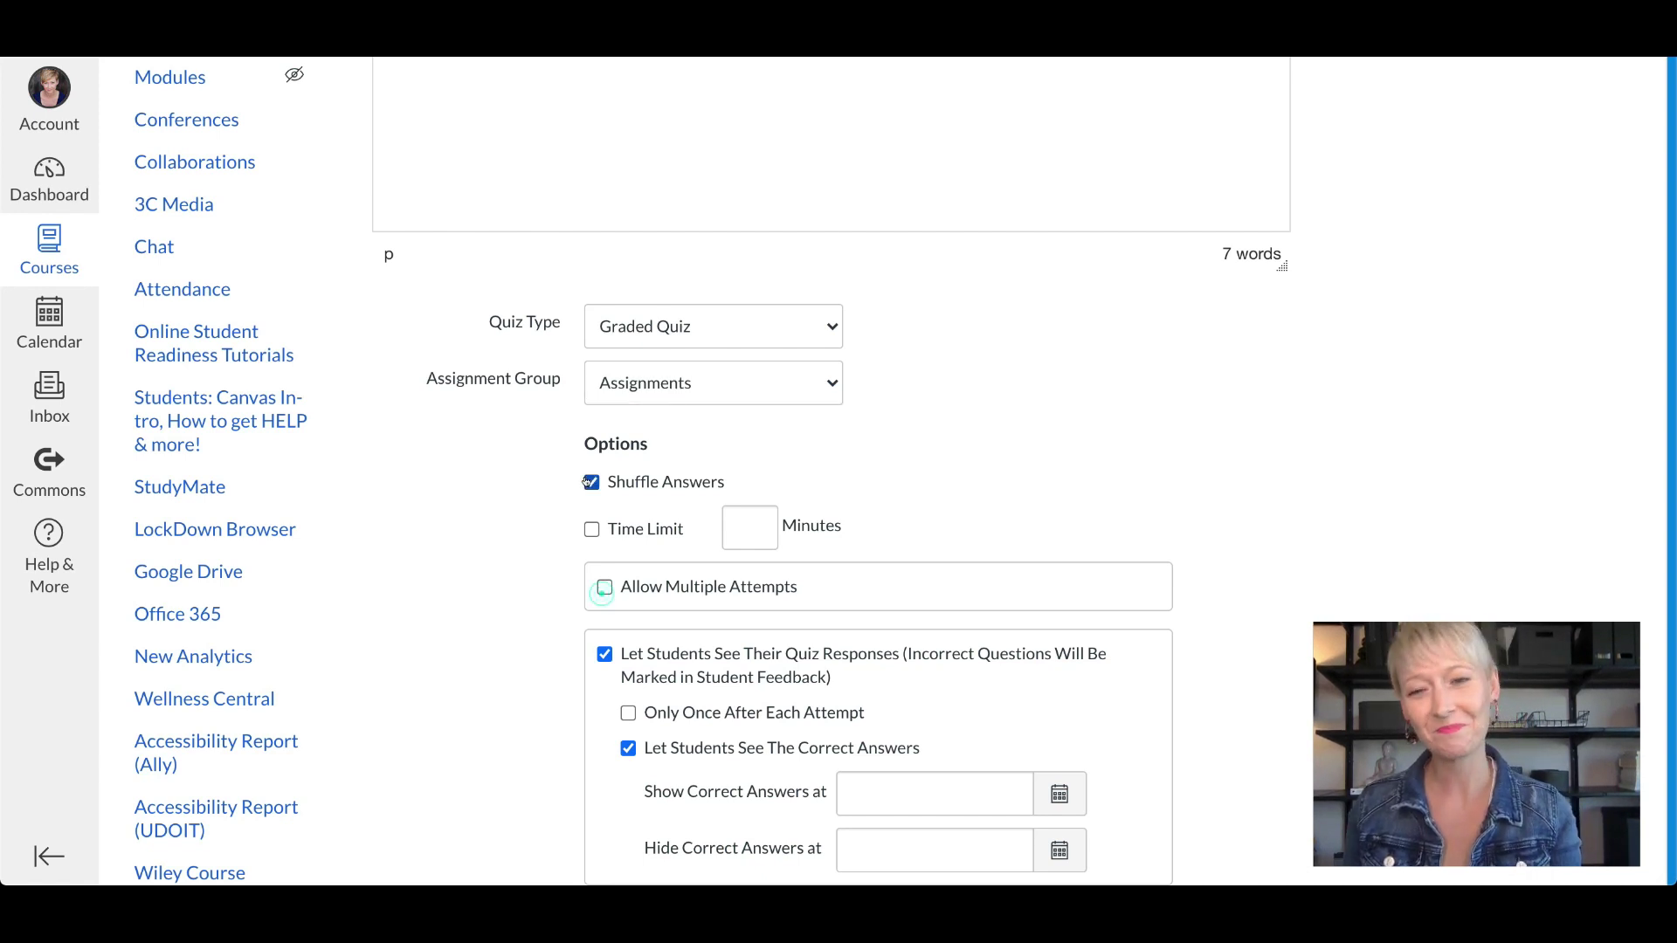
scroll(1190, 423, "down", 2)
left_click(589, 405)
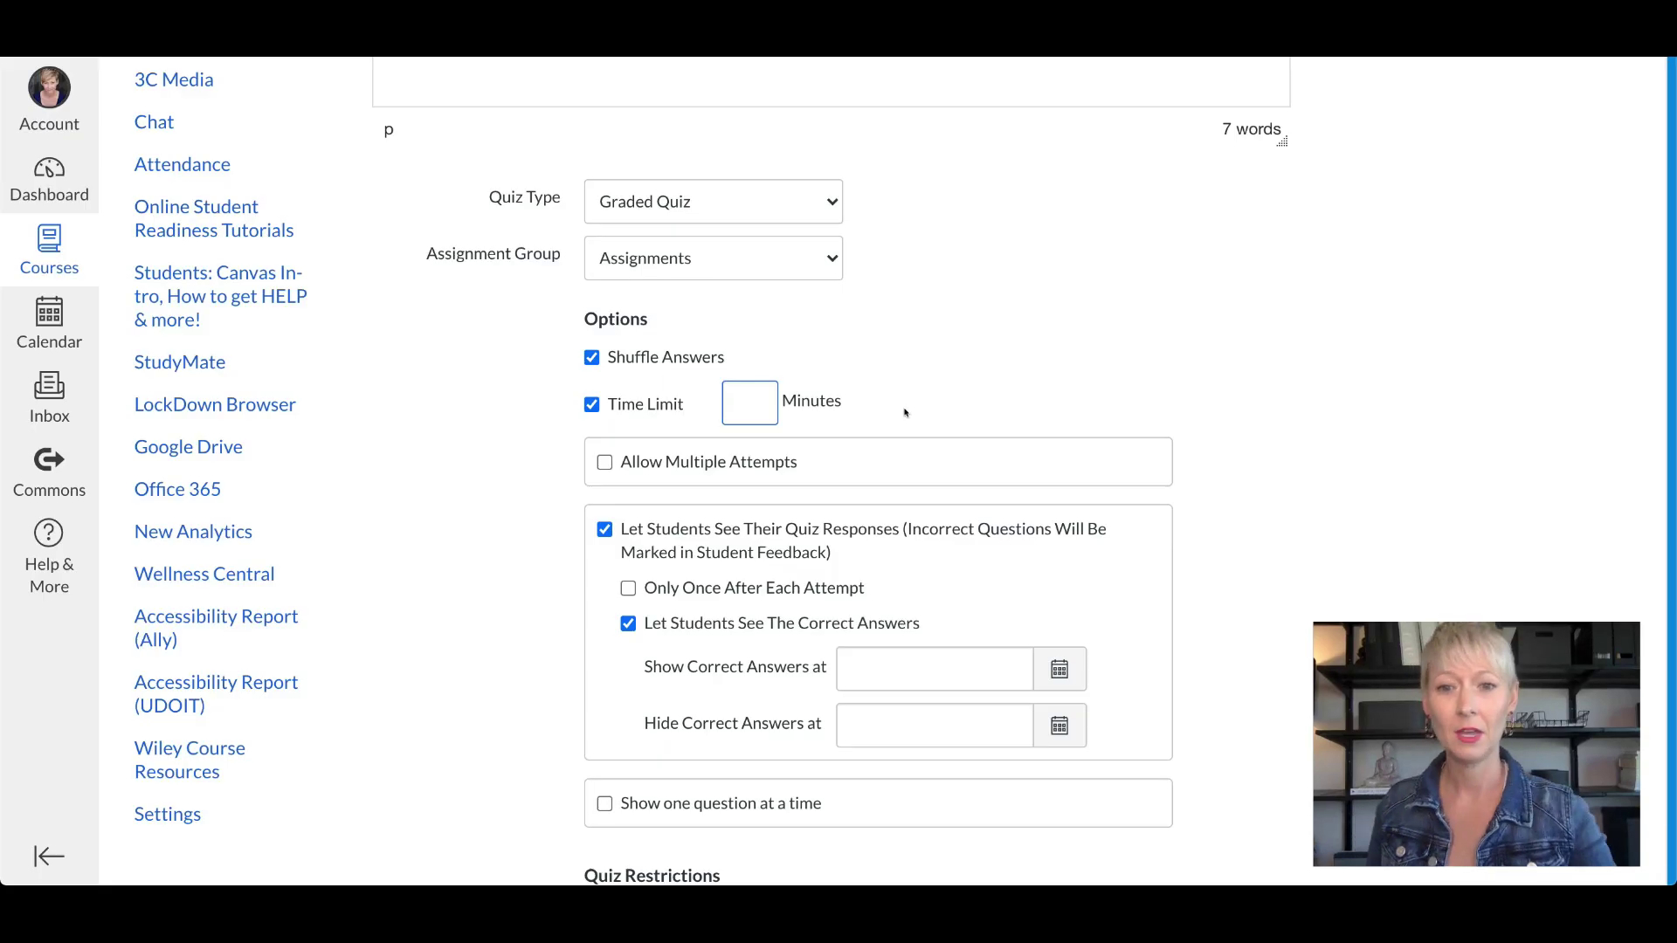
scroll(904, 412, "down", 1)
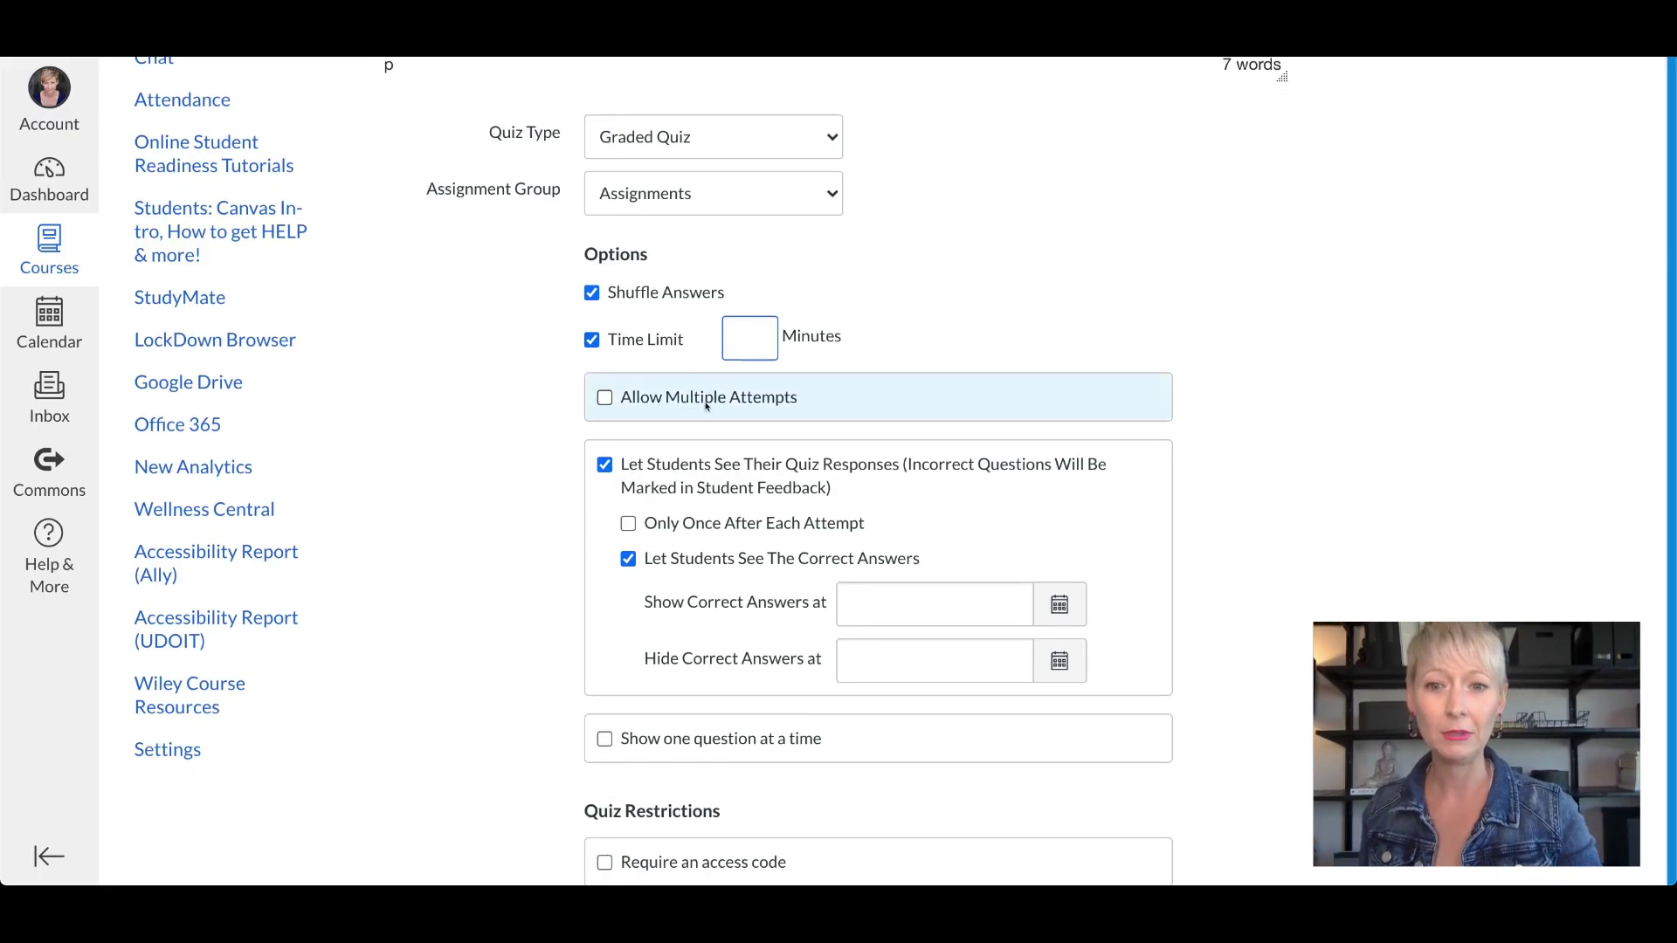
left_click(601, 397)
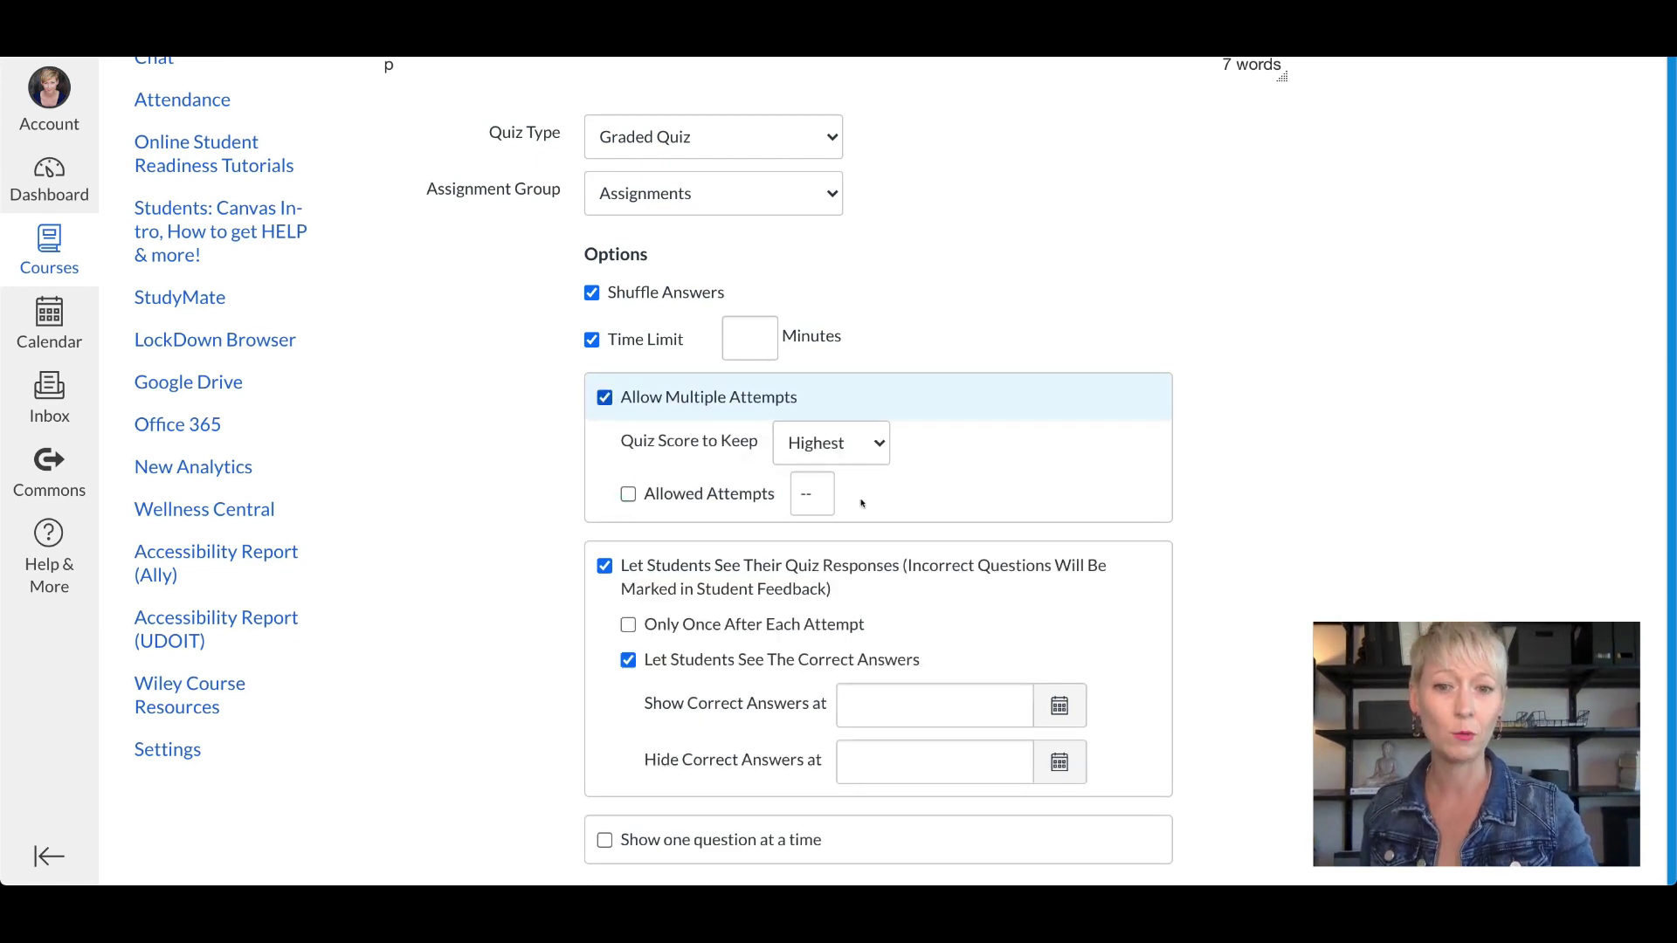
Step: Try the quiz option to show one question at a time
scroll(816, 333, "down", 3)
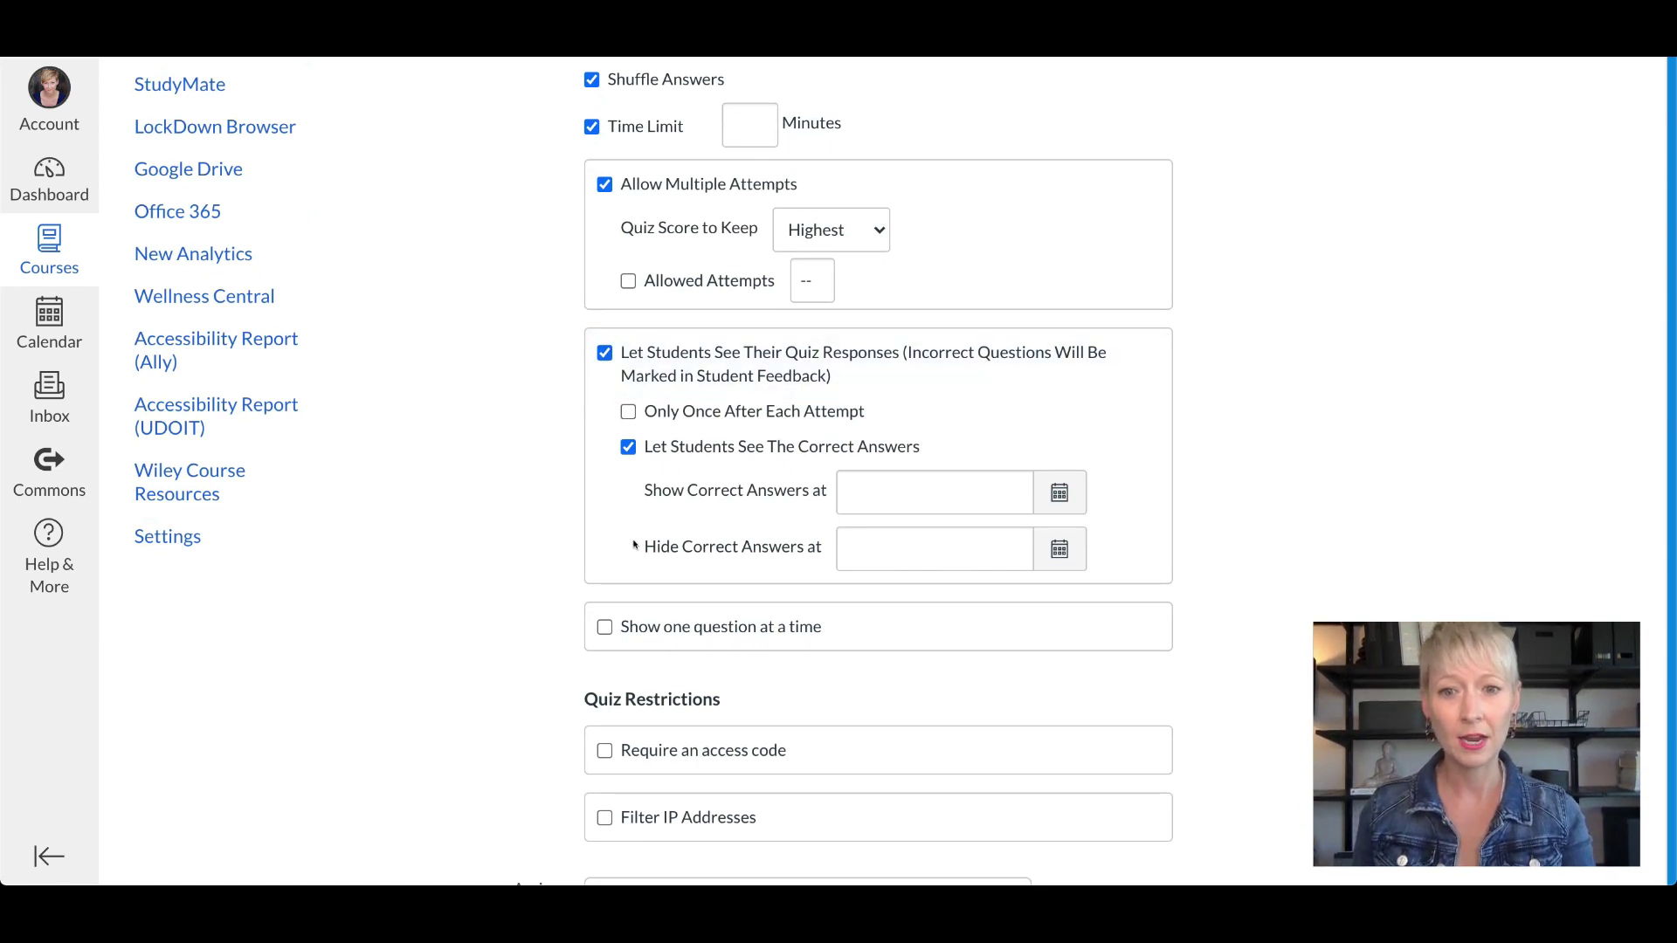
scroll(592, 528, "down", 2)
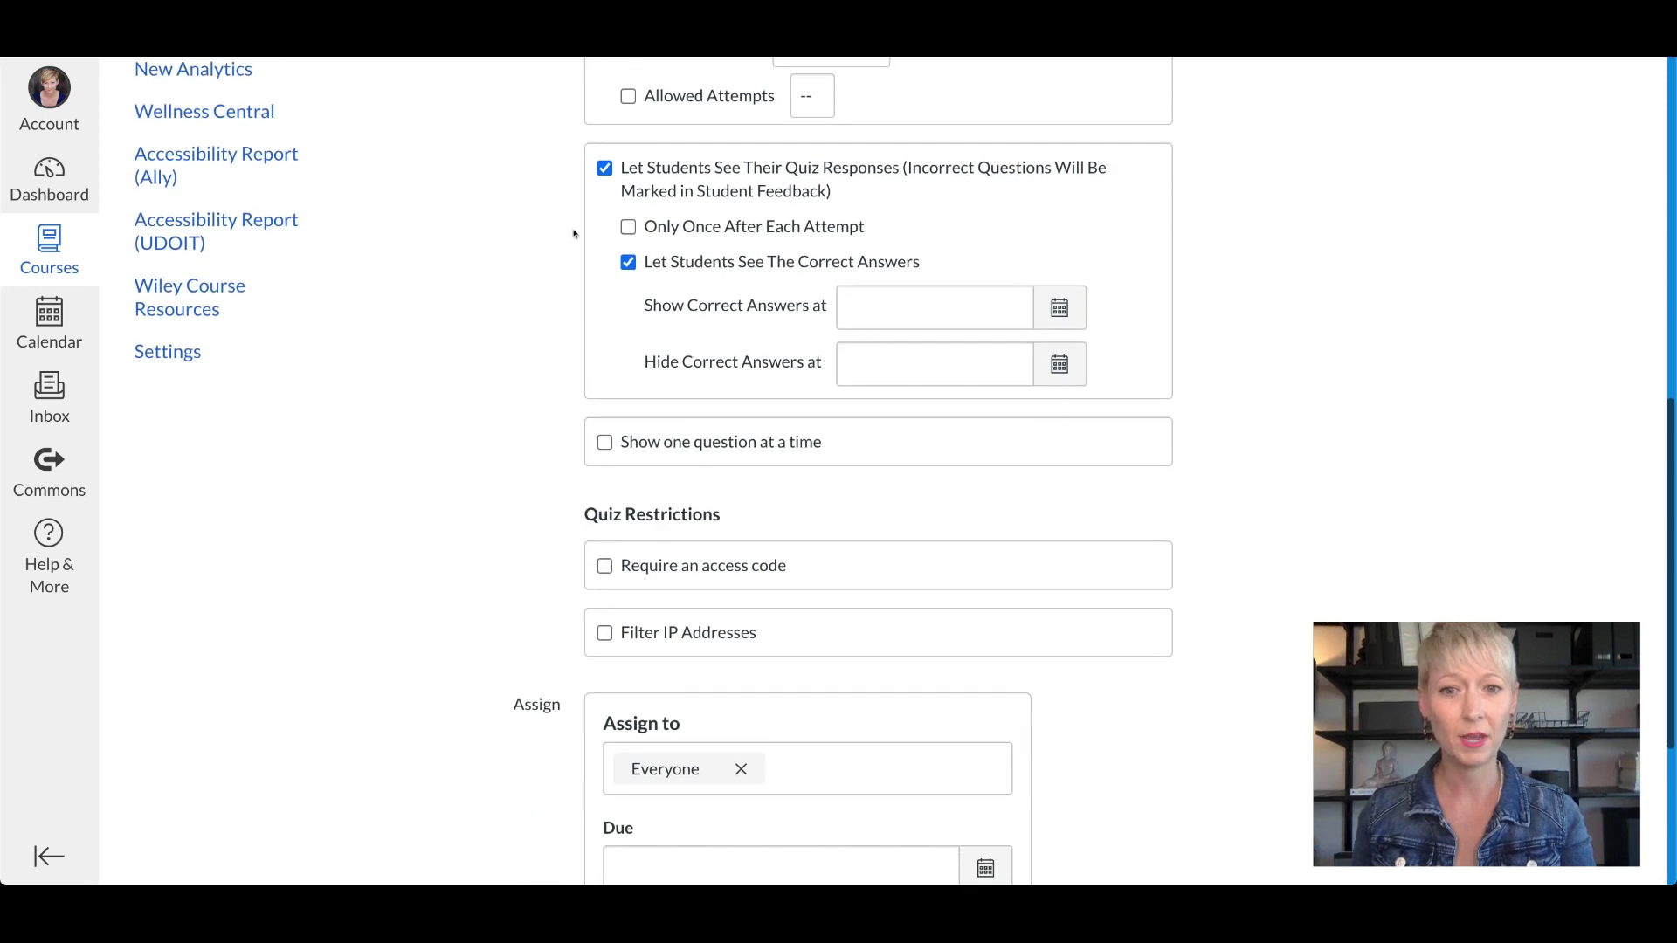
left_click(603, 442)
left_click(602, 442)
scroll(559, 542, "down", 3)
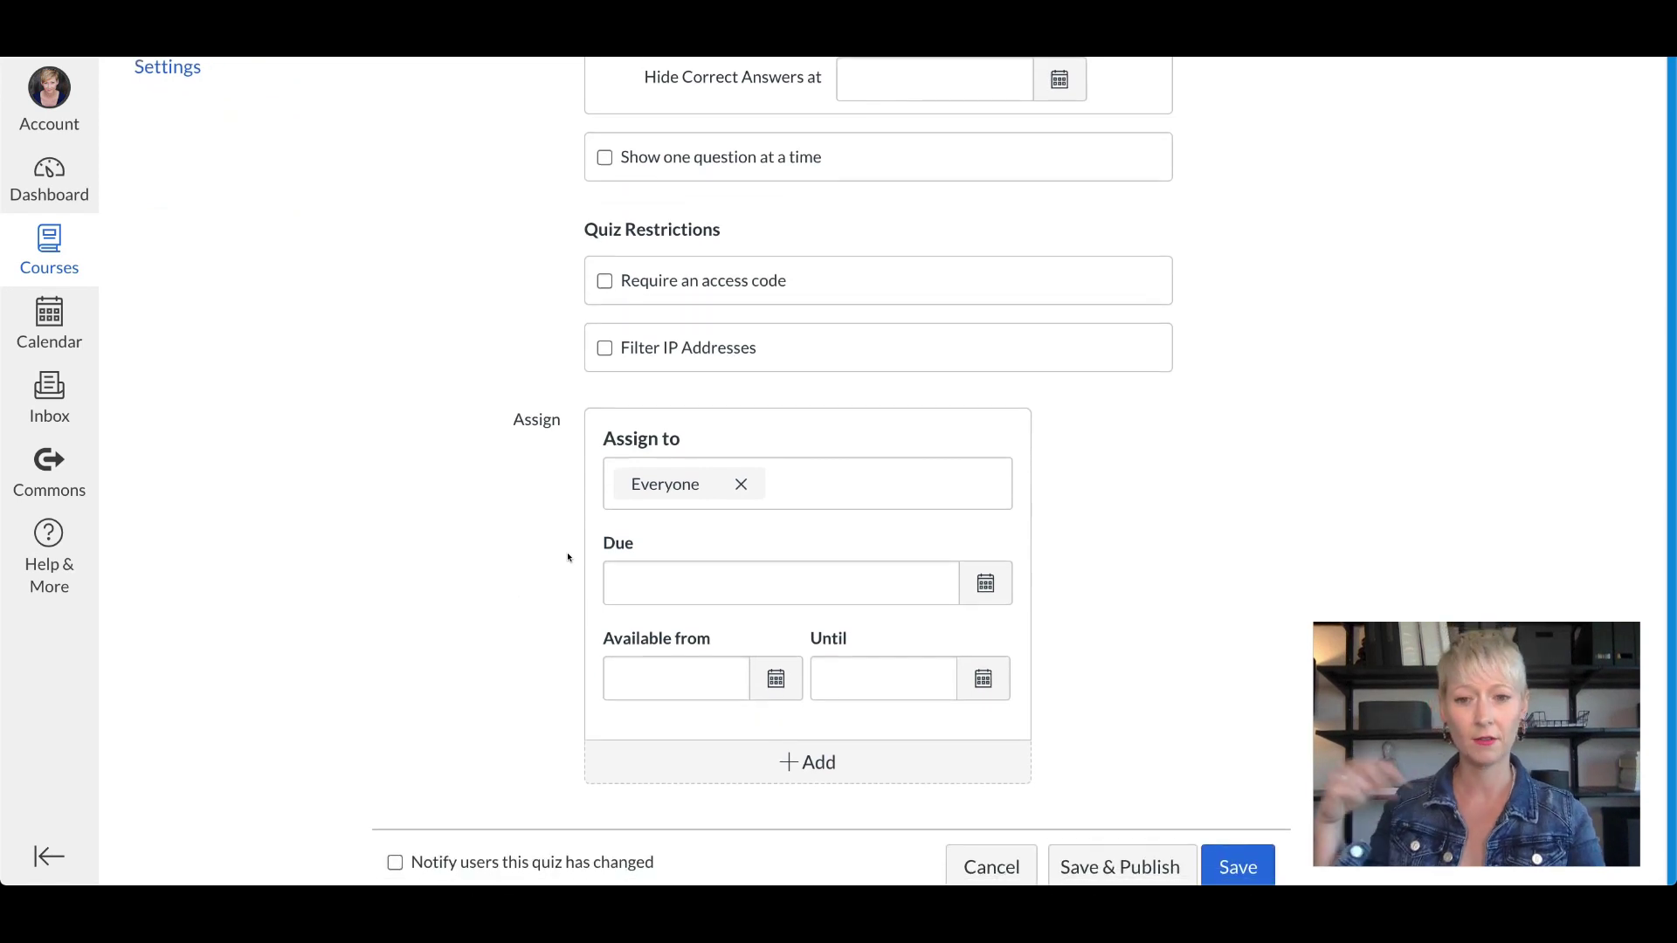
Step: Start a new question in Quiz 1 and open the list of question types
scroll(568, 557, "down", 1)
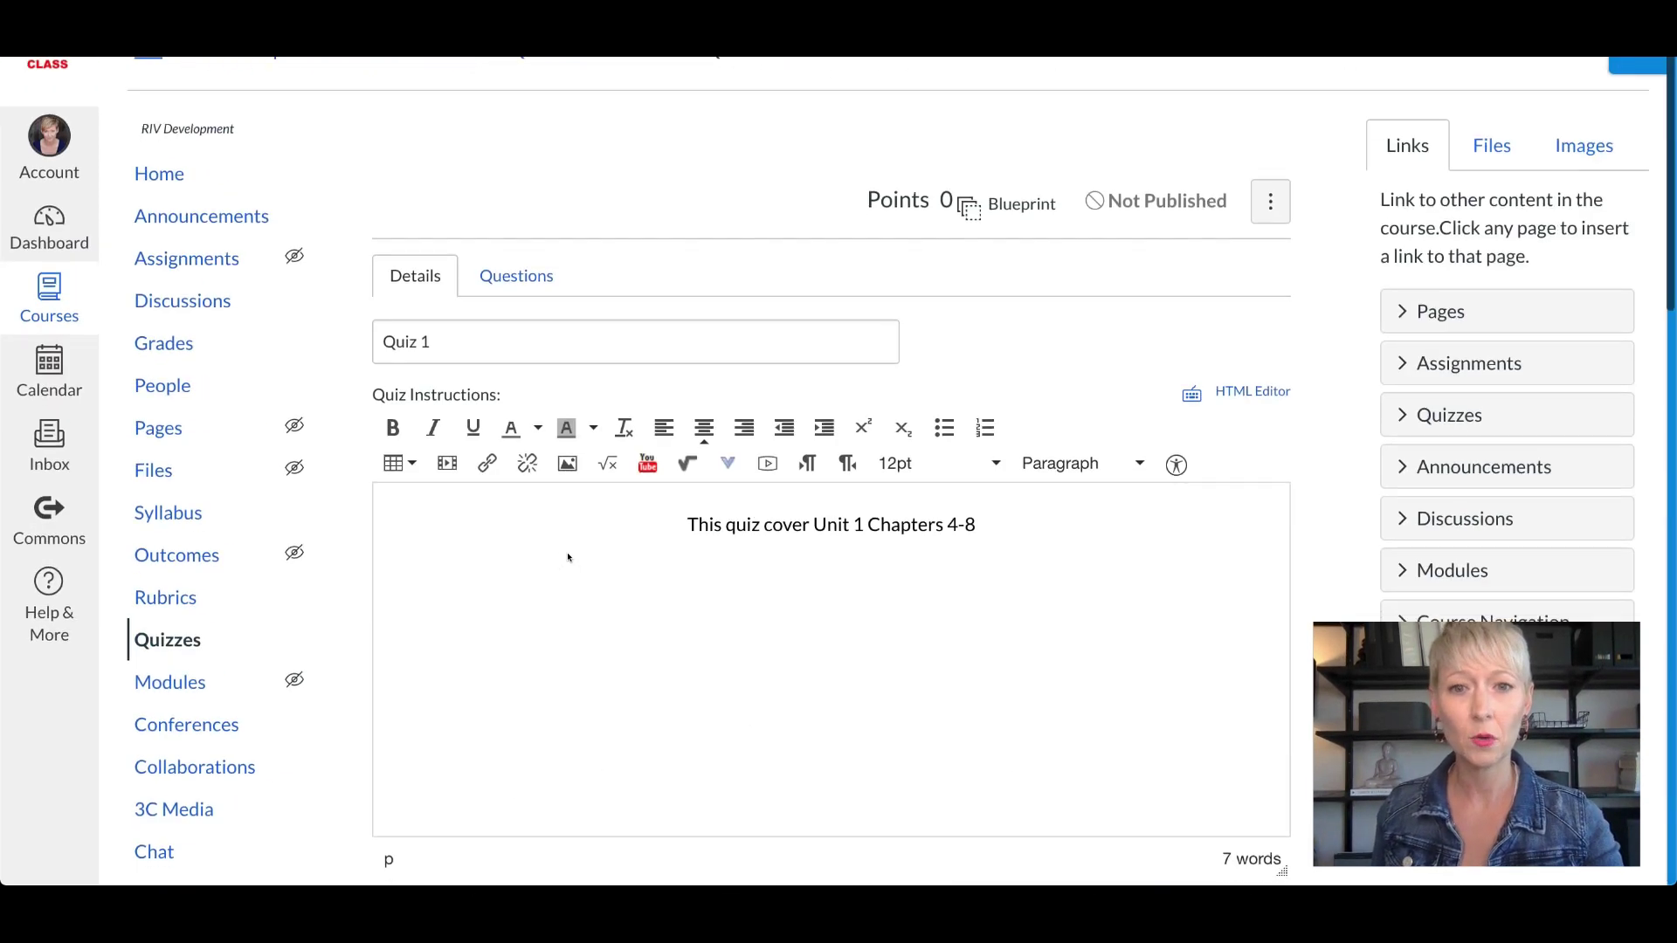
scroll(569, 524, "down", 1)
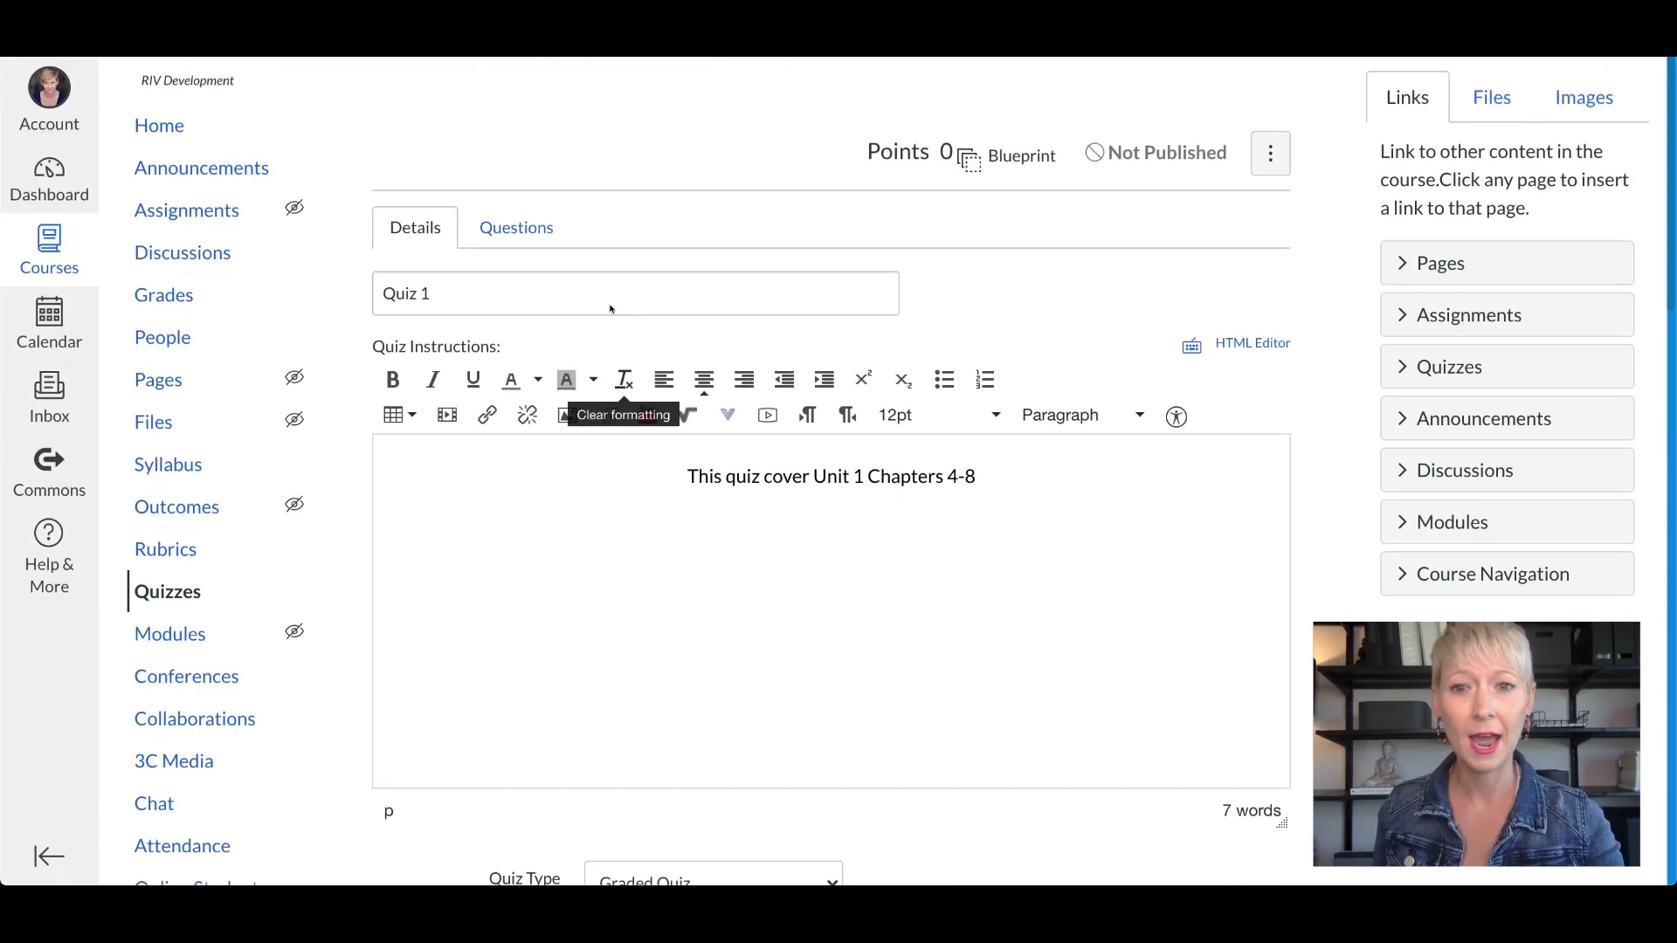
left_click(519, 227)
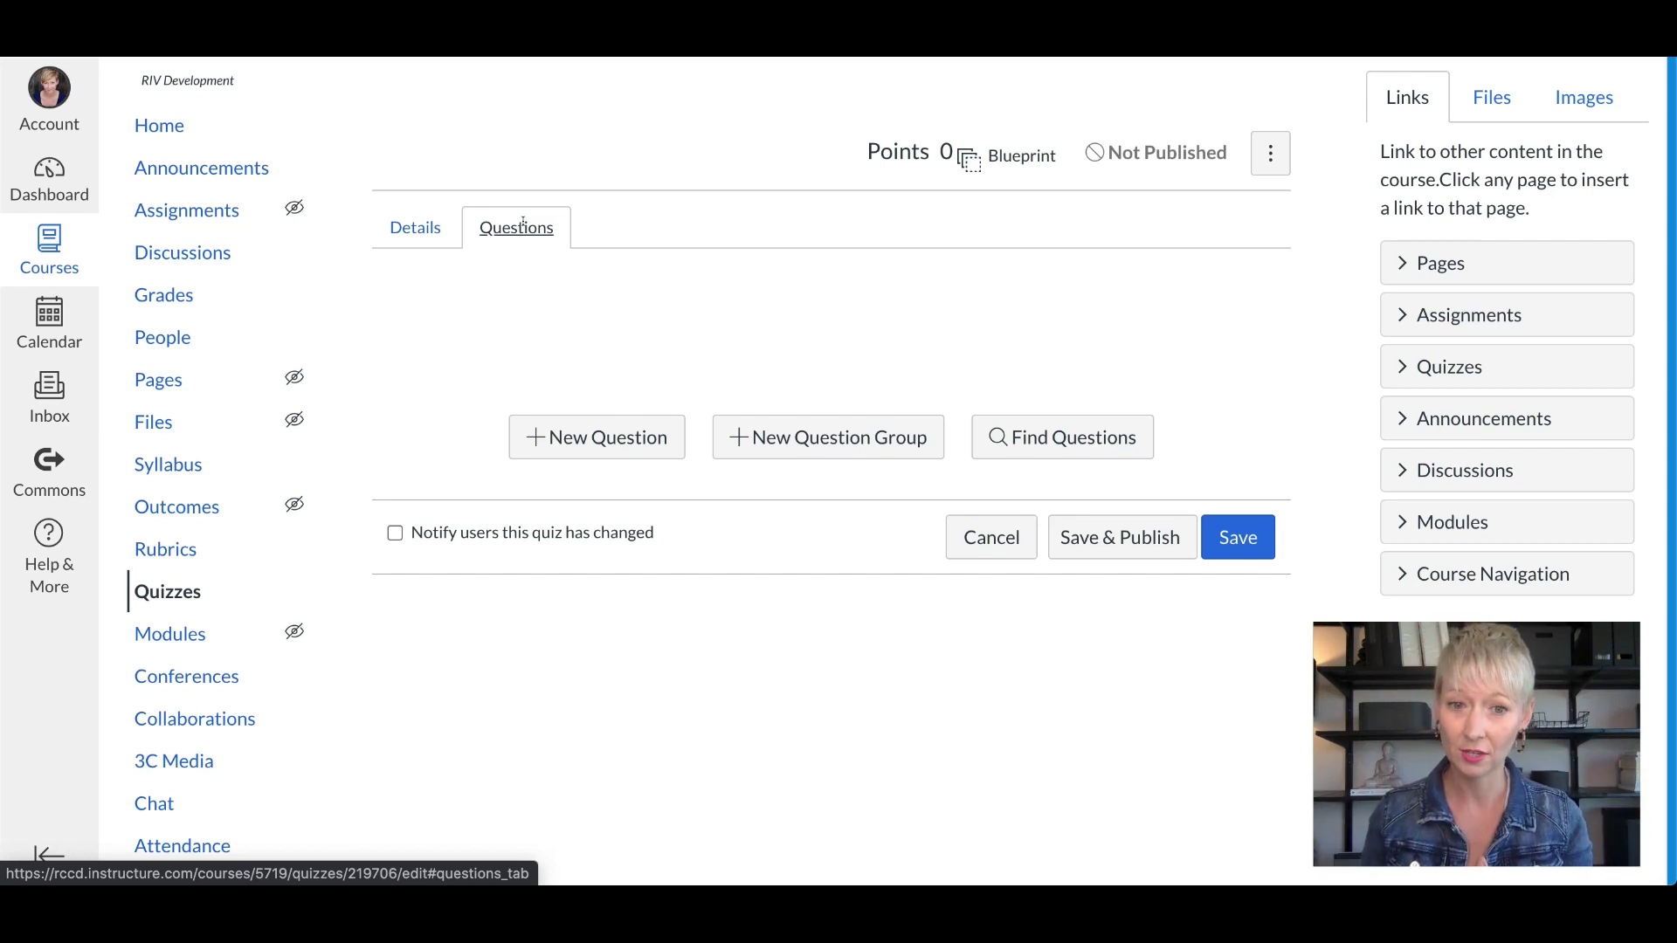
left_click(598, 436)
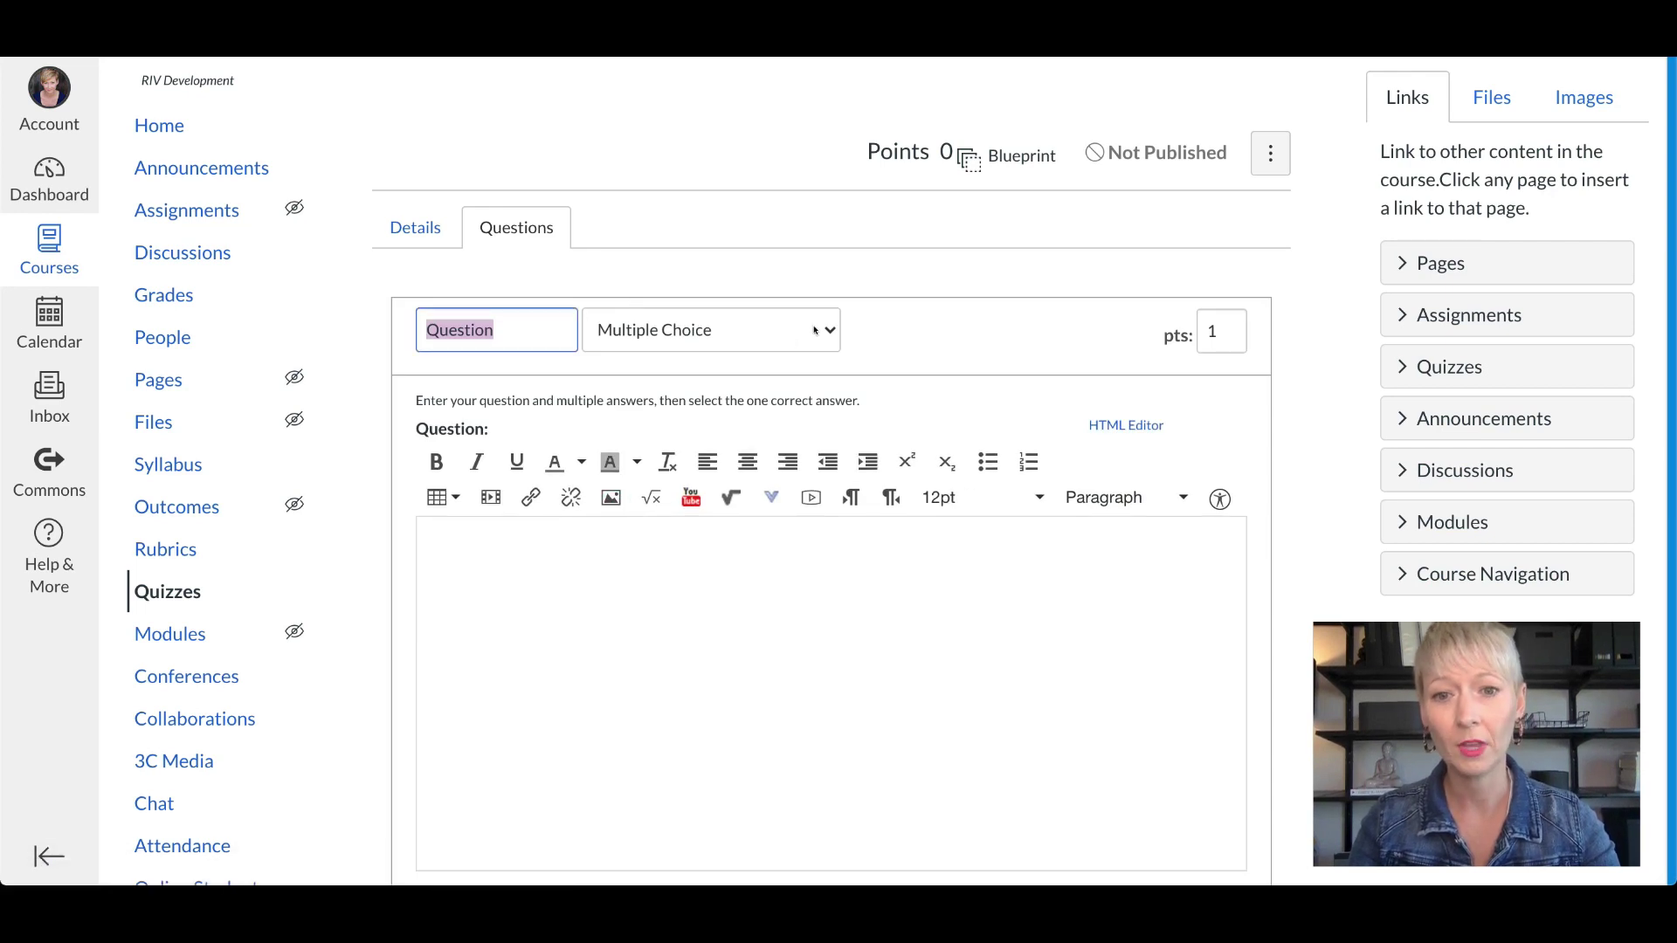
left_click(824, 323)
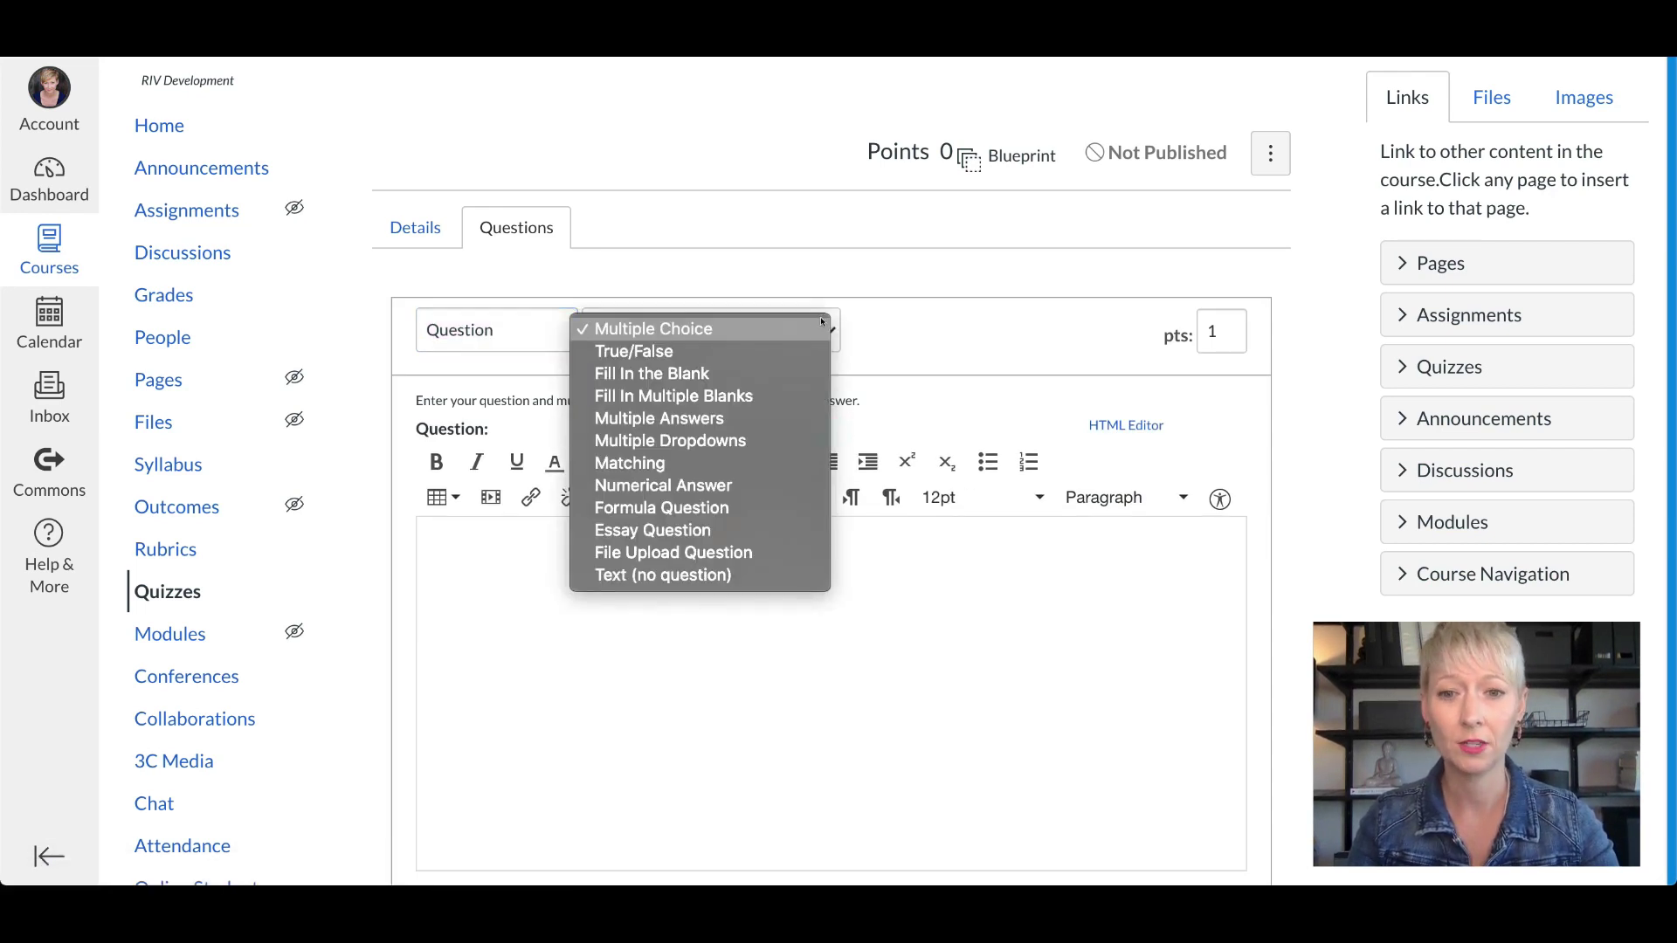
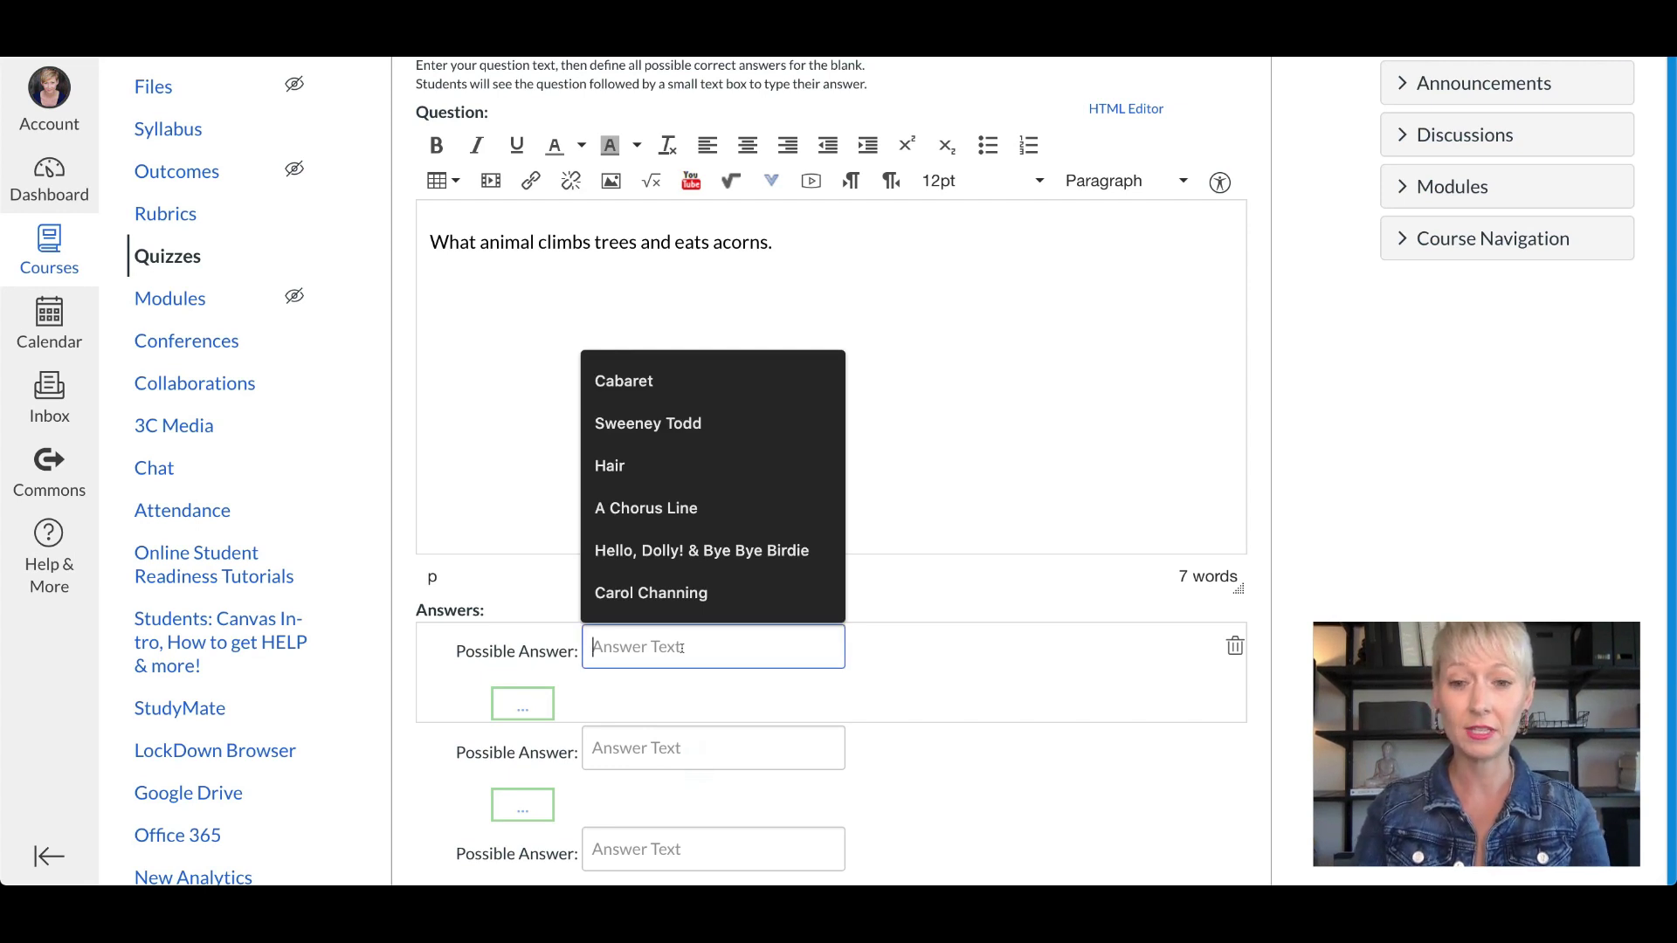
Step: Enter dog, rabbit, squirrel and mouse as the four possible answers to the acorn question
type("dog")
scroll(682, 647, "down", 1)
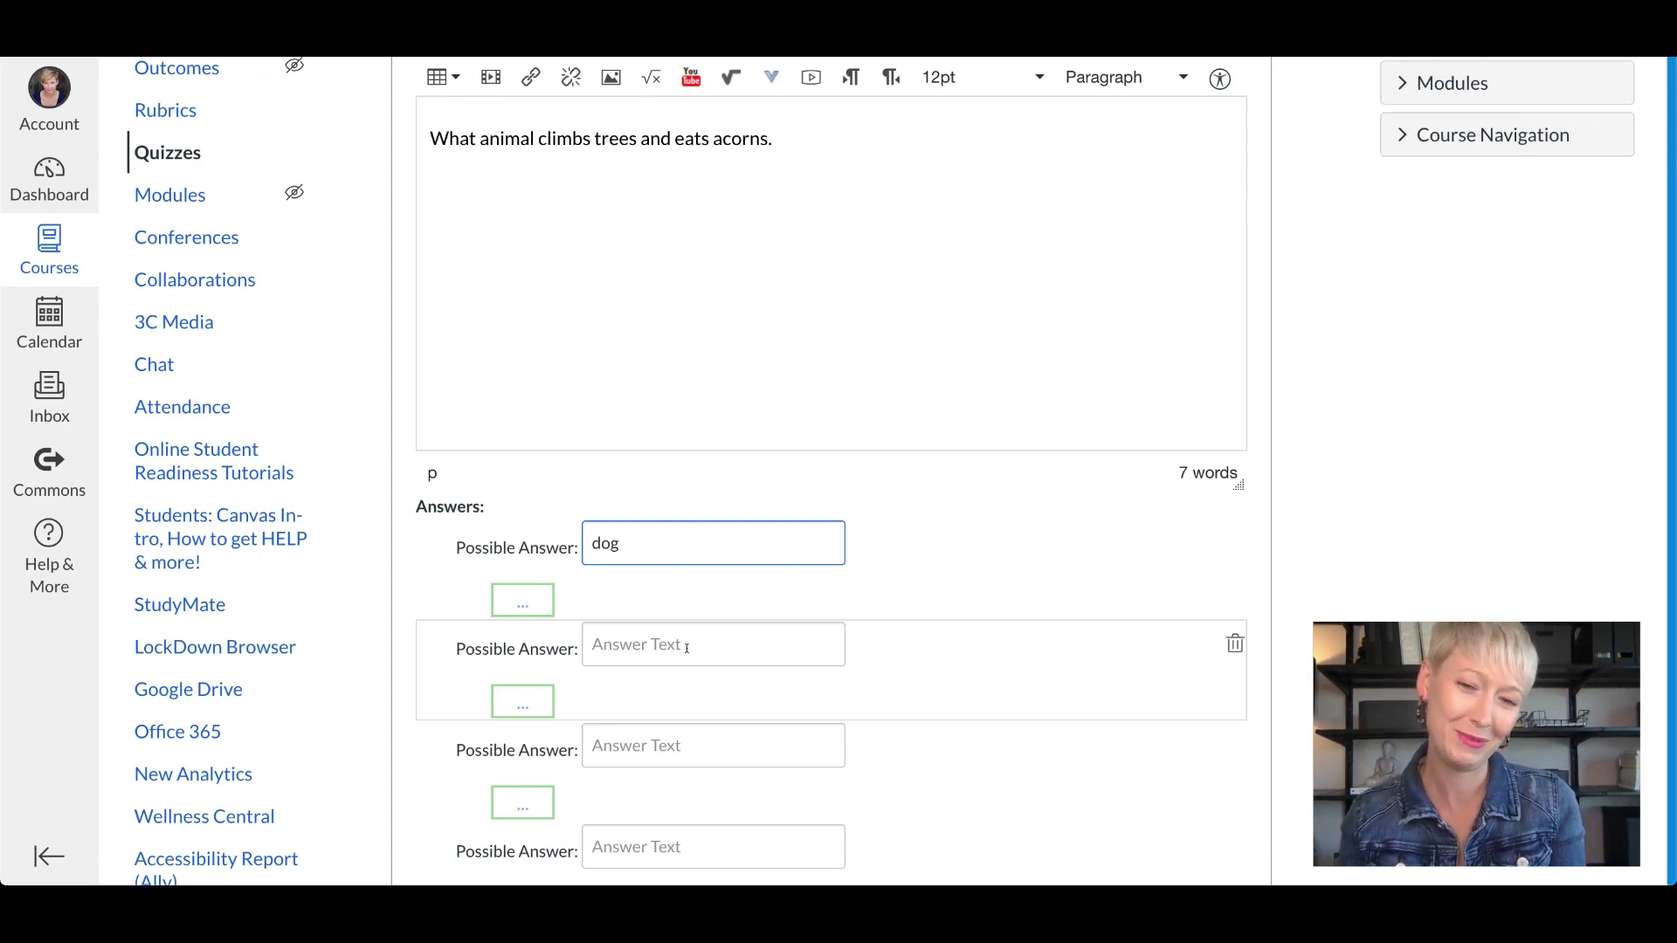
left_click(734, 654)
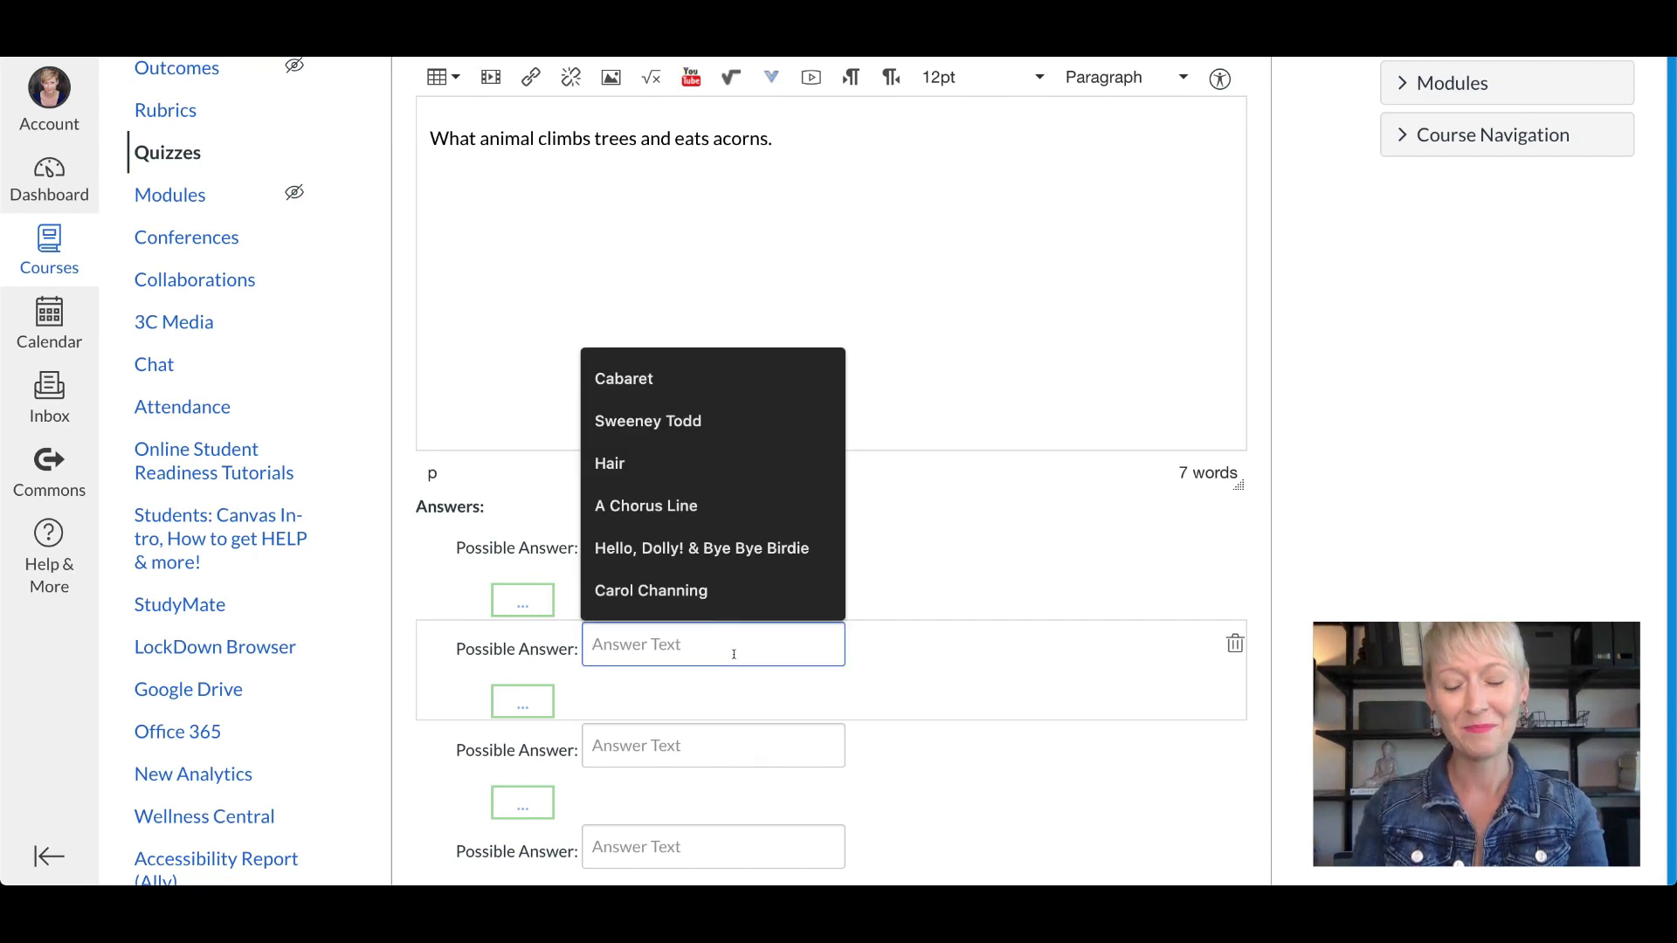
type("rabbit")
left_click(741, 728)
type("squirrel")
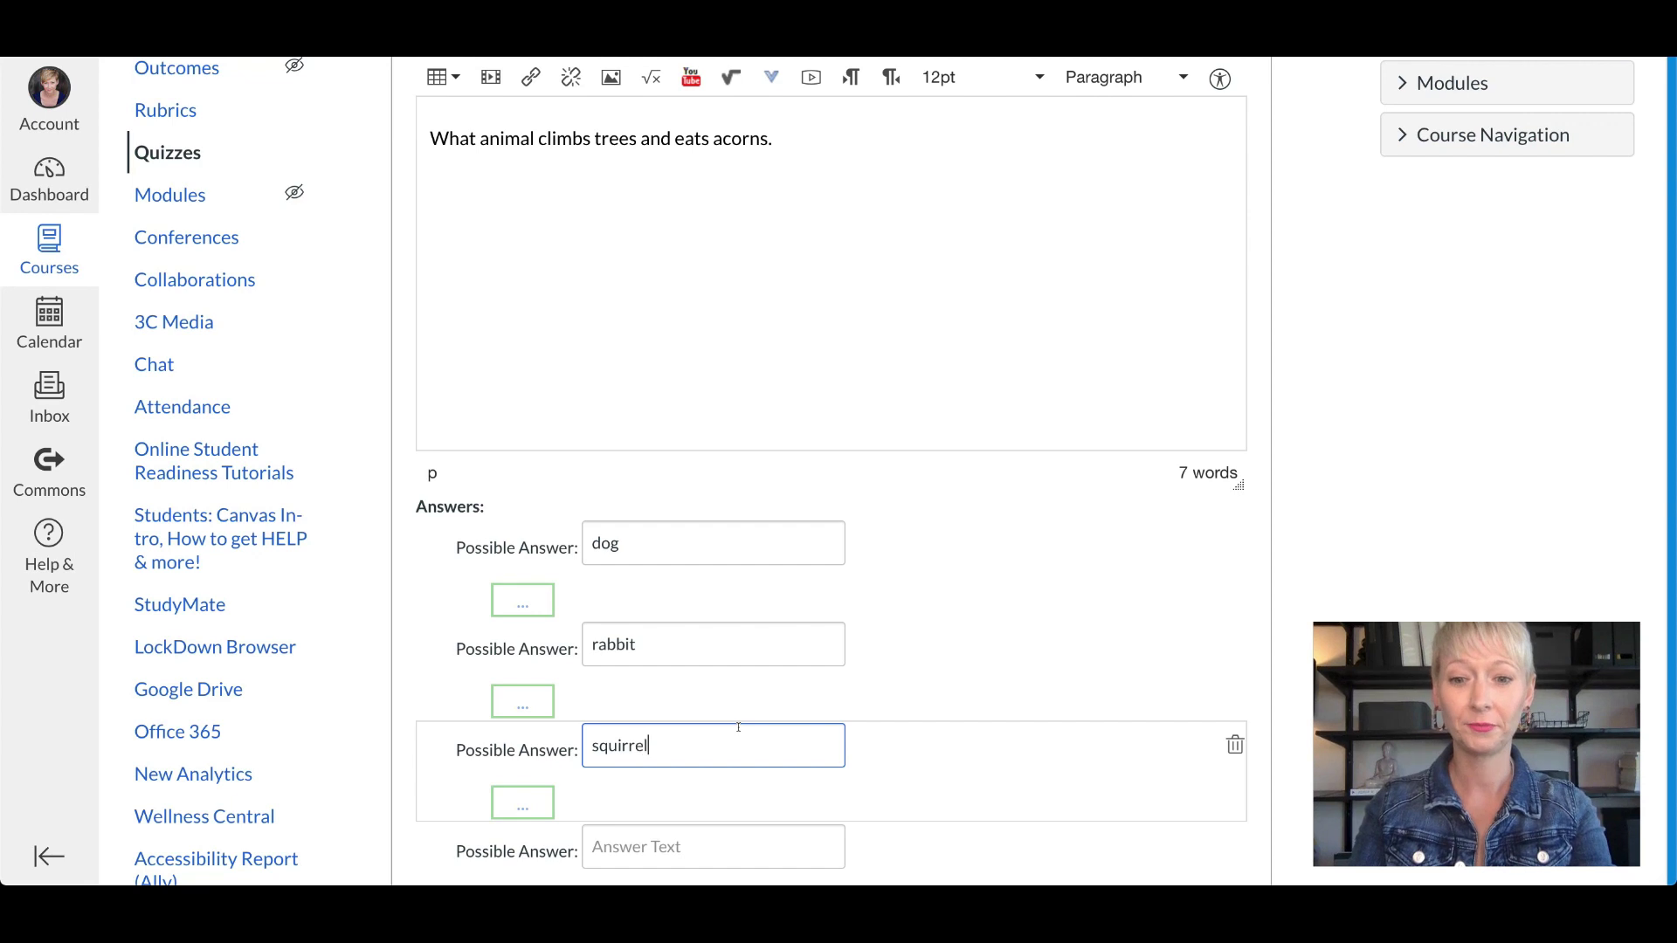
left_click(733, 830)
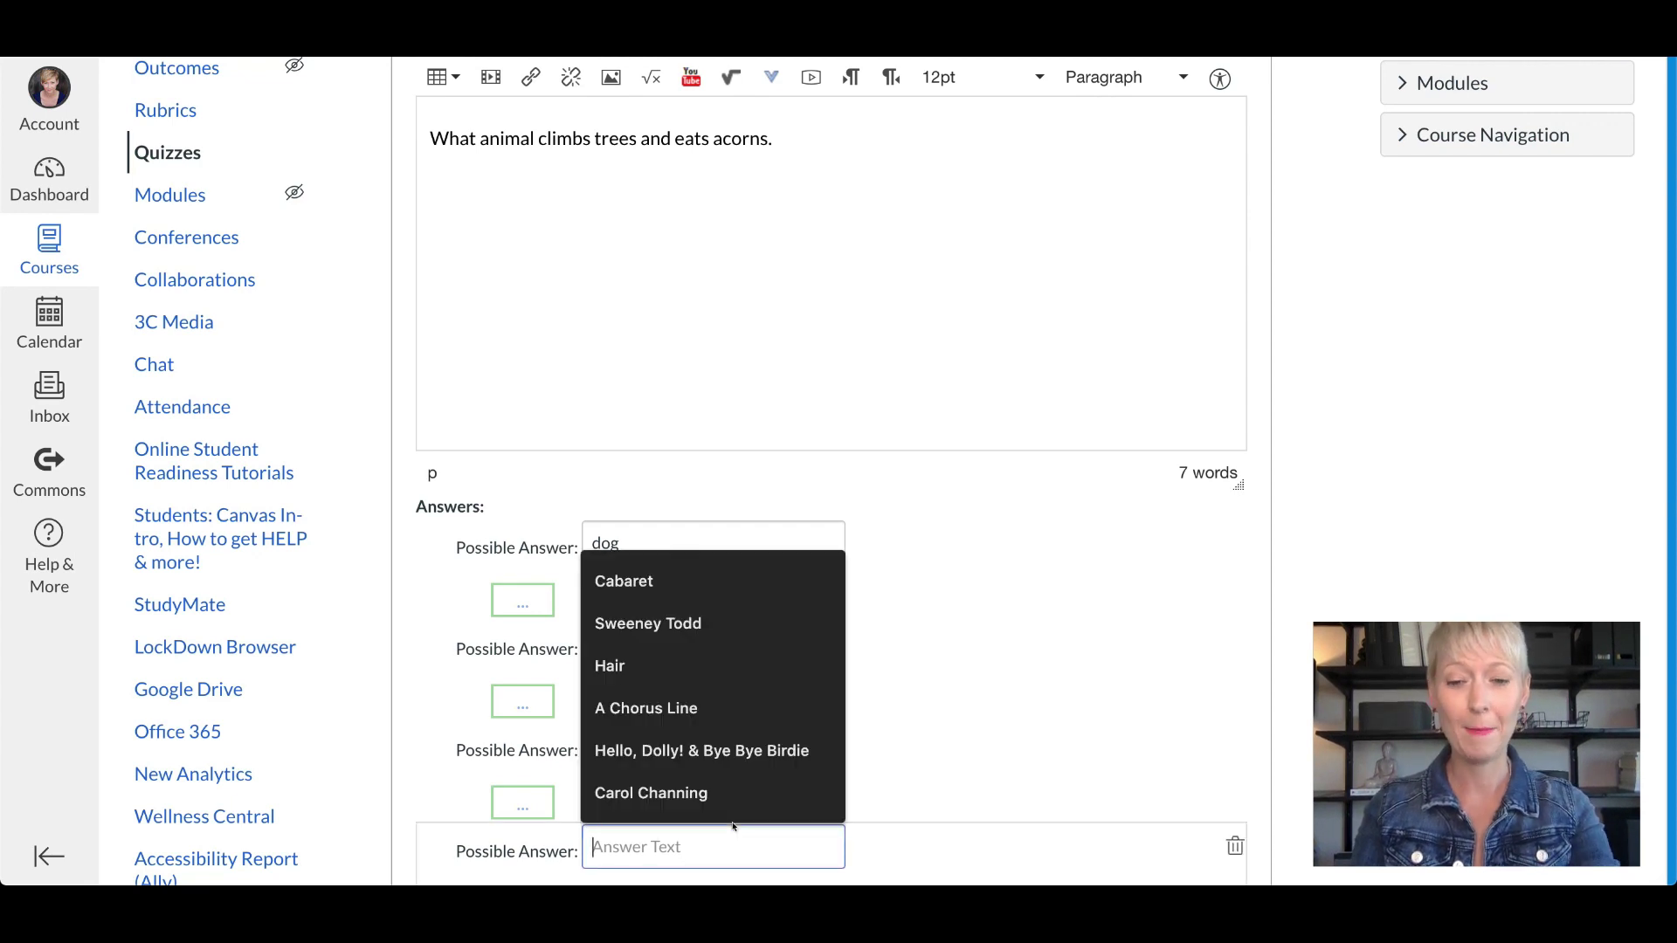
type("mouse")
Step: Clear the possible answers rabbit, dog and mouse, keeping only squirrel
scroll(786, 778, "down", 2)
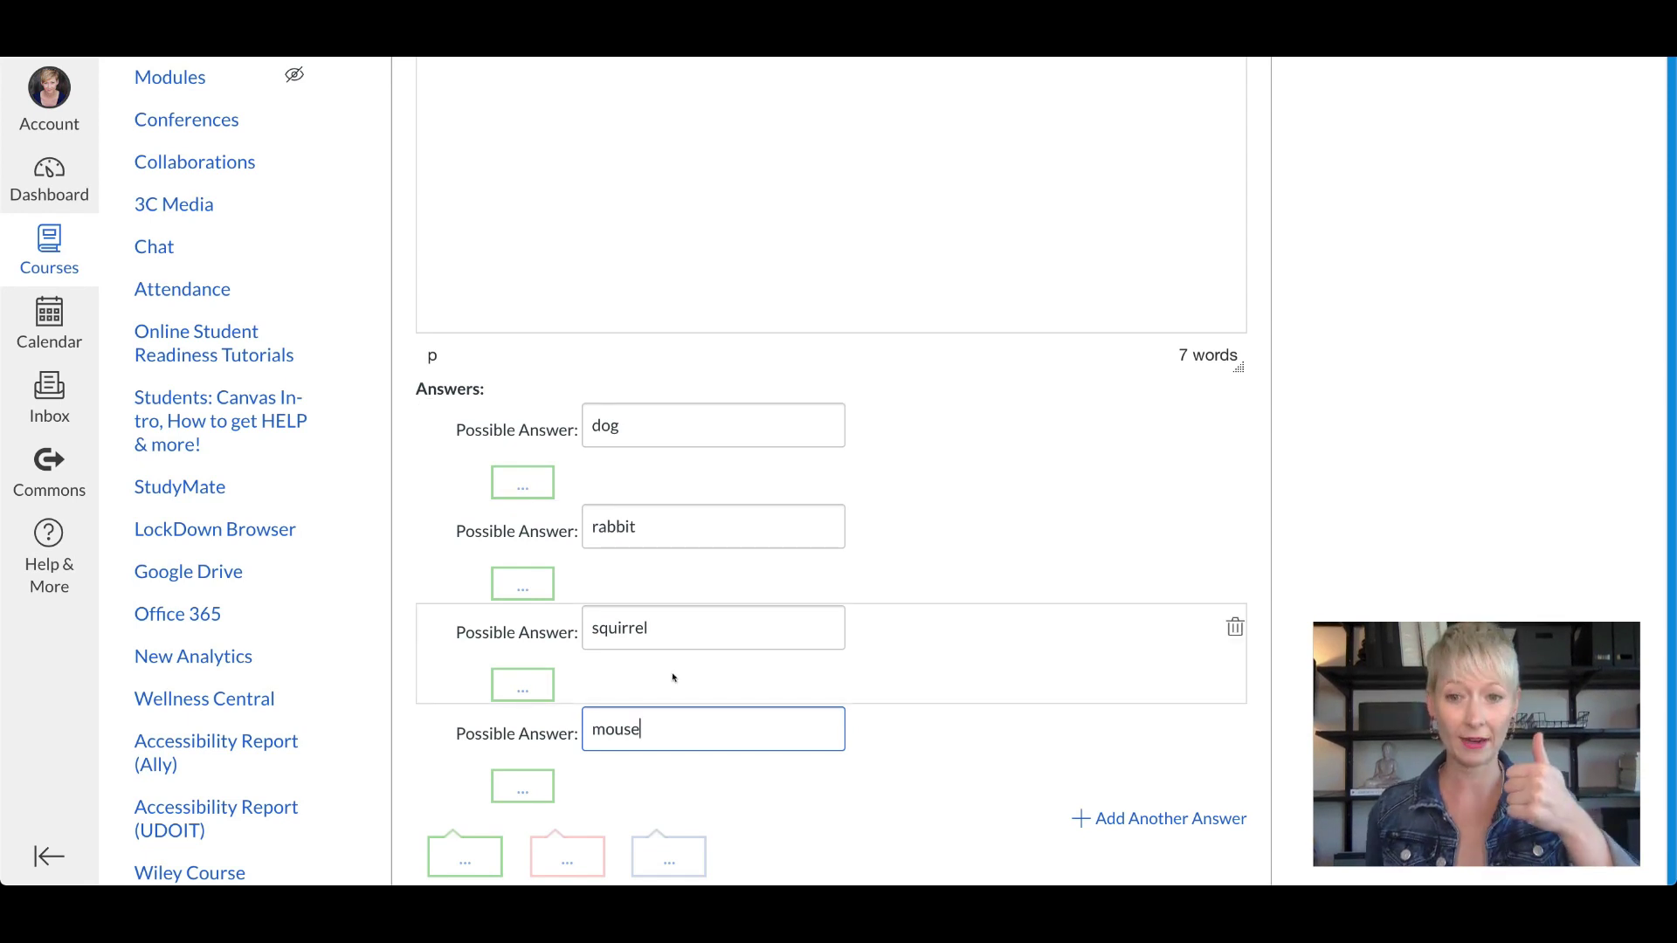
left_click(670, 521)
key("BackSpace")
key("BackSpace")
key("BackSpace")
key("BackSpace")
key("BackSpace")
key("BackSpace")
left_click(673, 417)
key("BackSpace")
key("BackSpace")
key("BackSpace")
left_click(675, 716)
key("BackSpace")
key("BackSpace")
key("BackSpace")
key("BackSpace")
key("BackSpace")
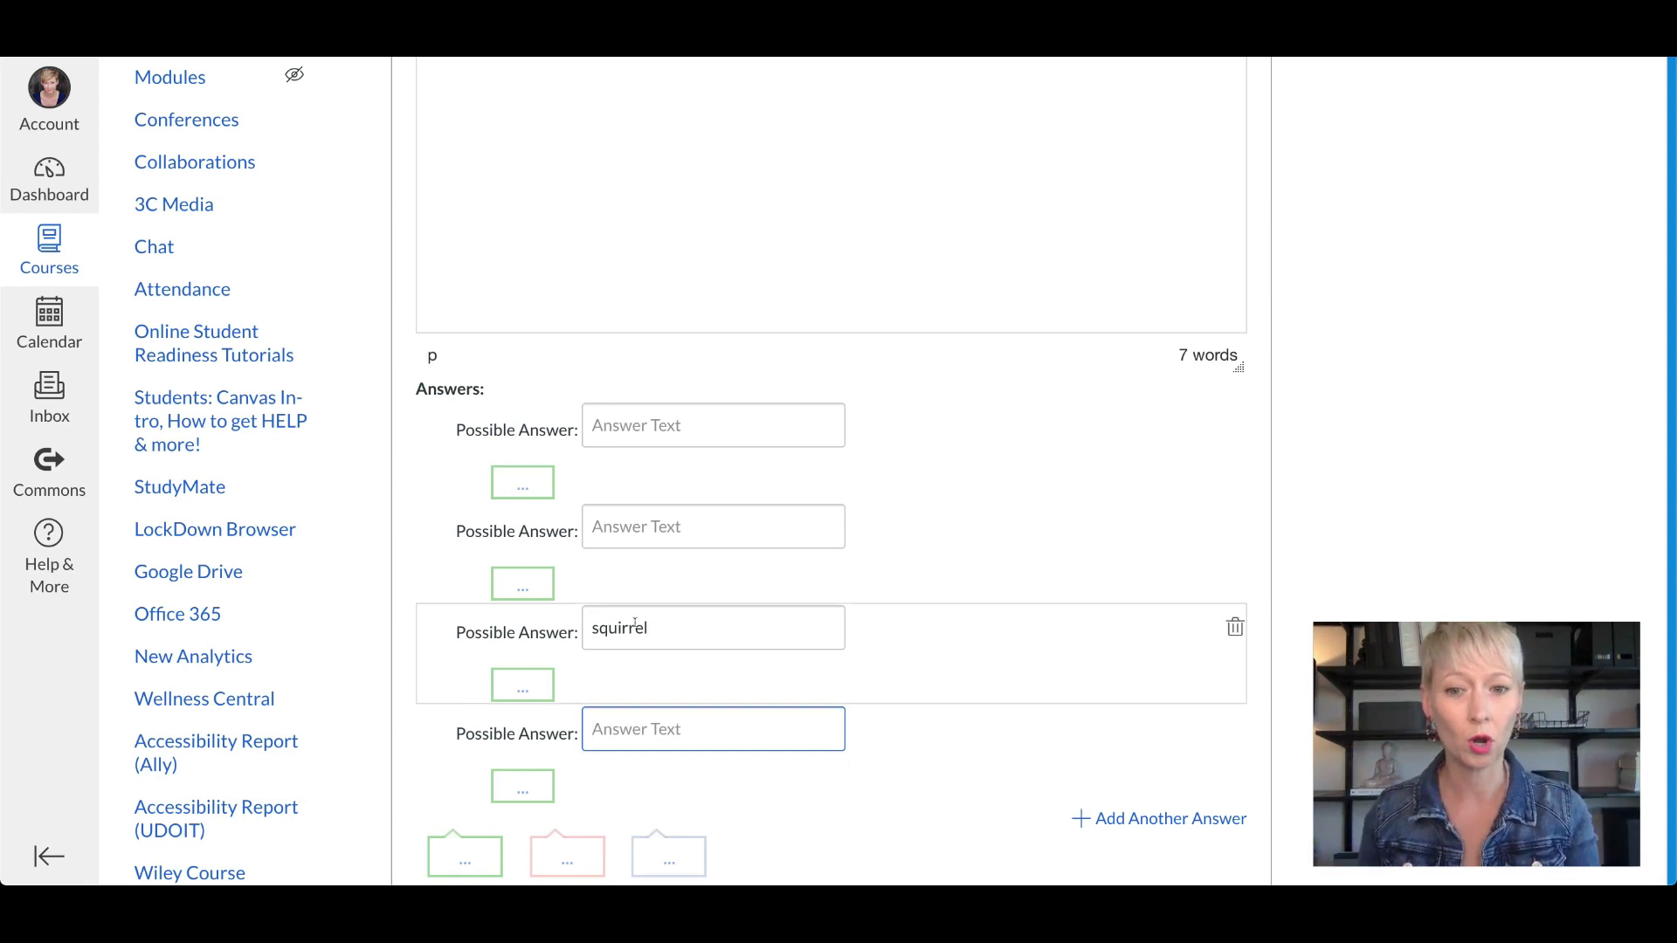
left_click(646, 526)
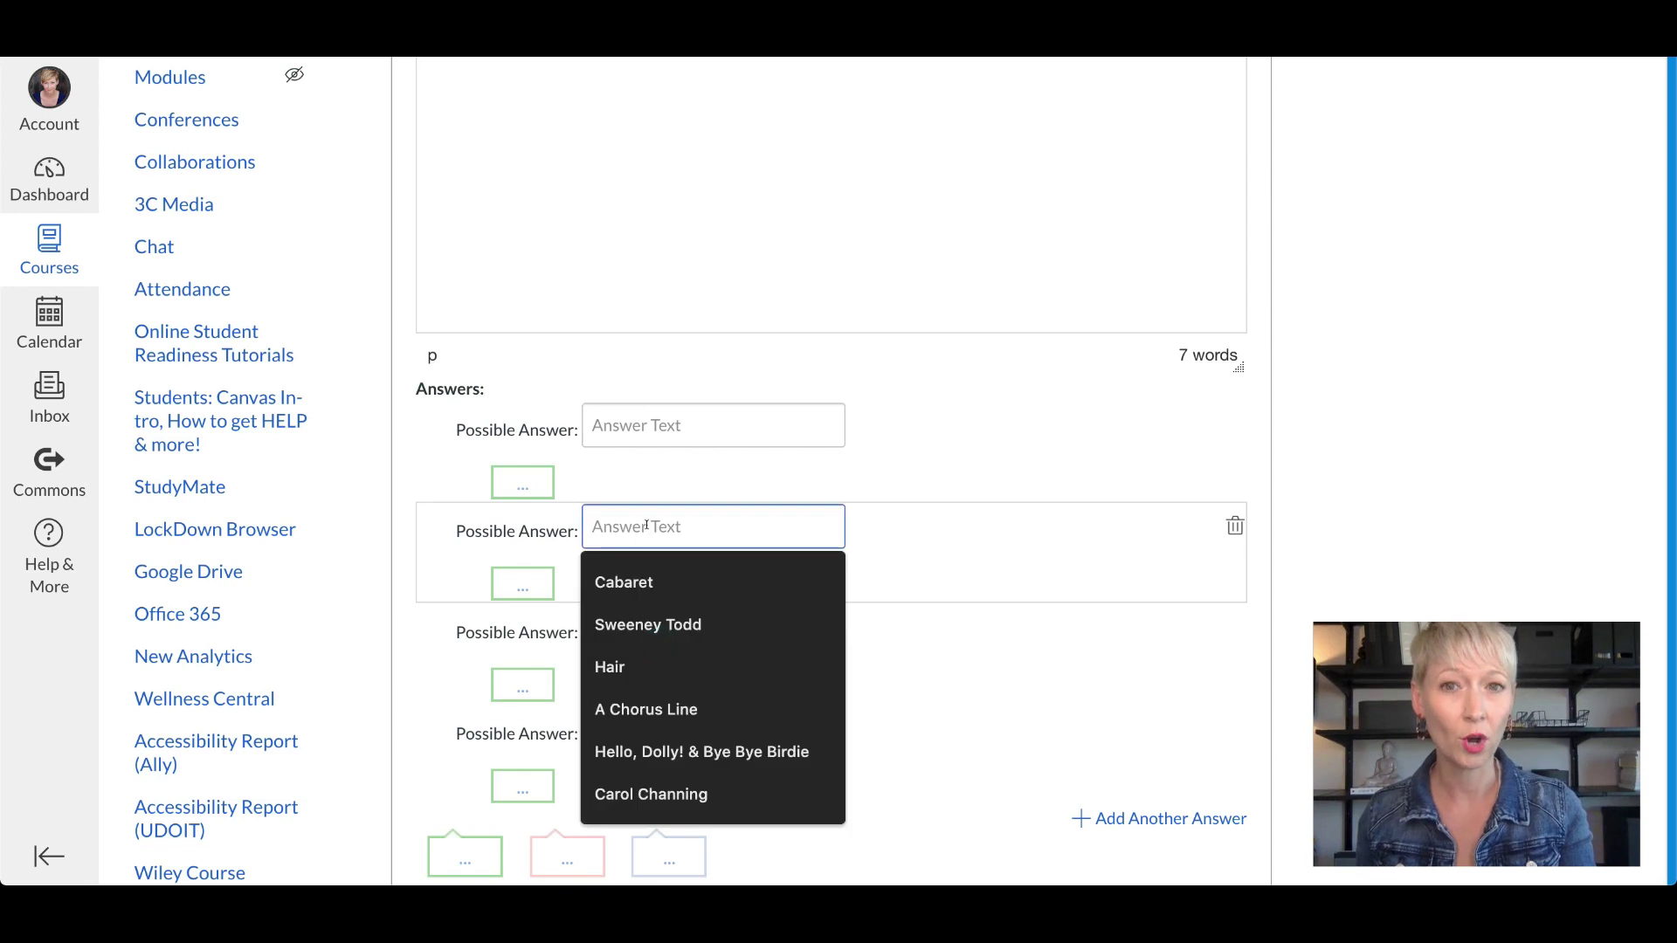
left_click(1005, 530)
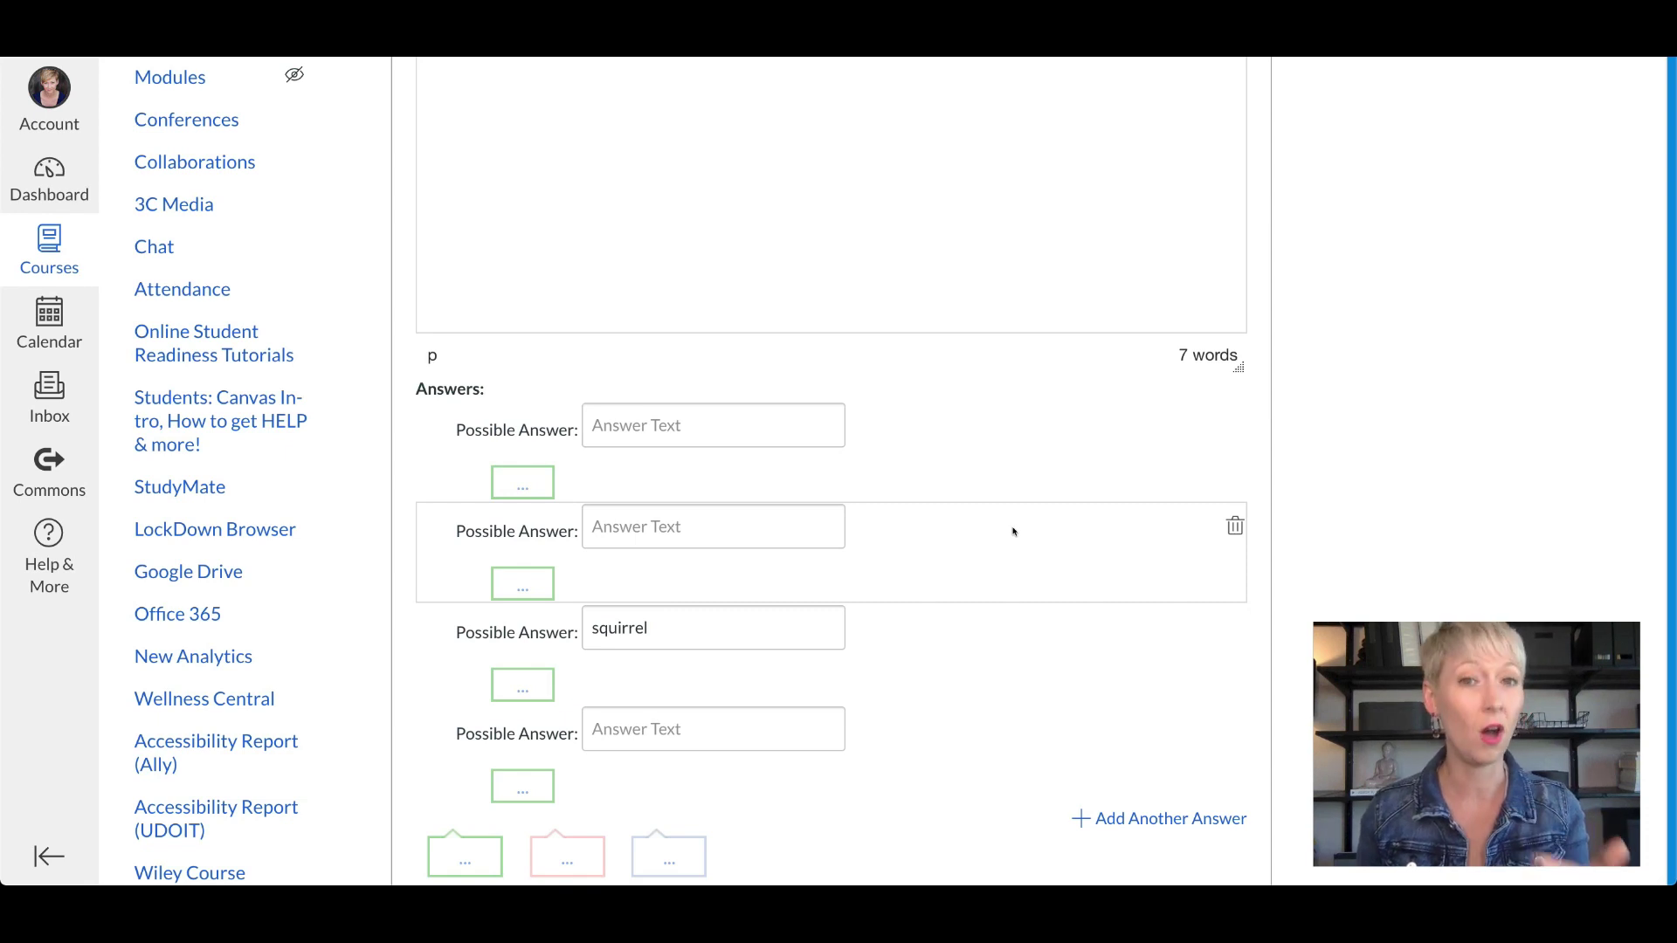
Step: Update the acorn question and save the quiz
scroll(943, 621, "down", 2)
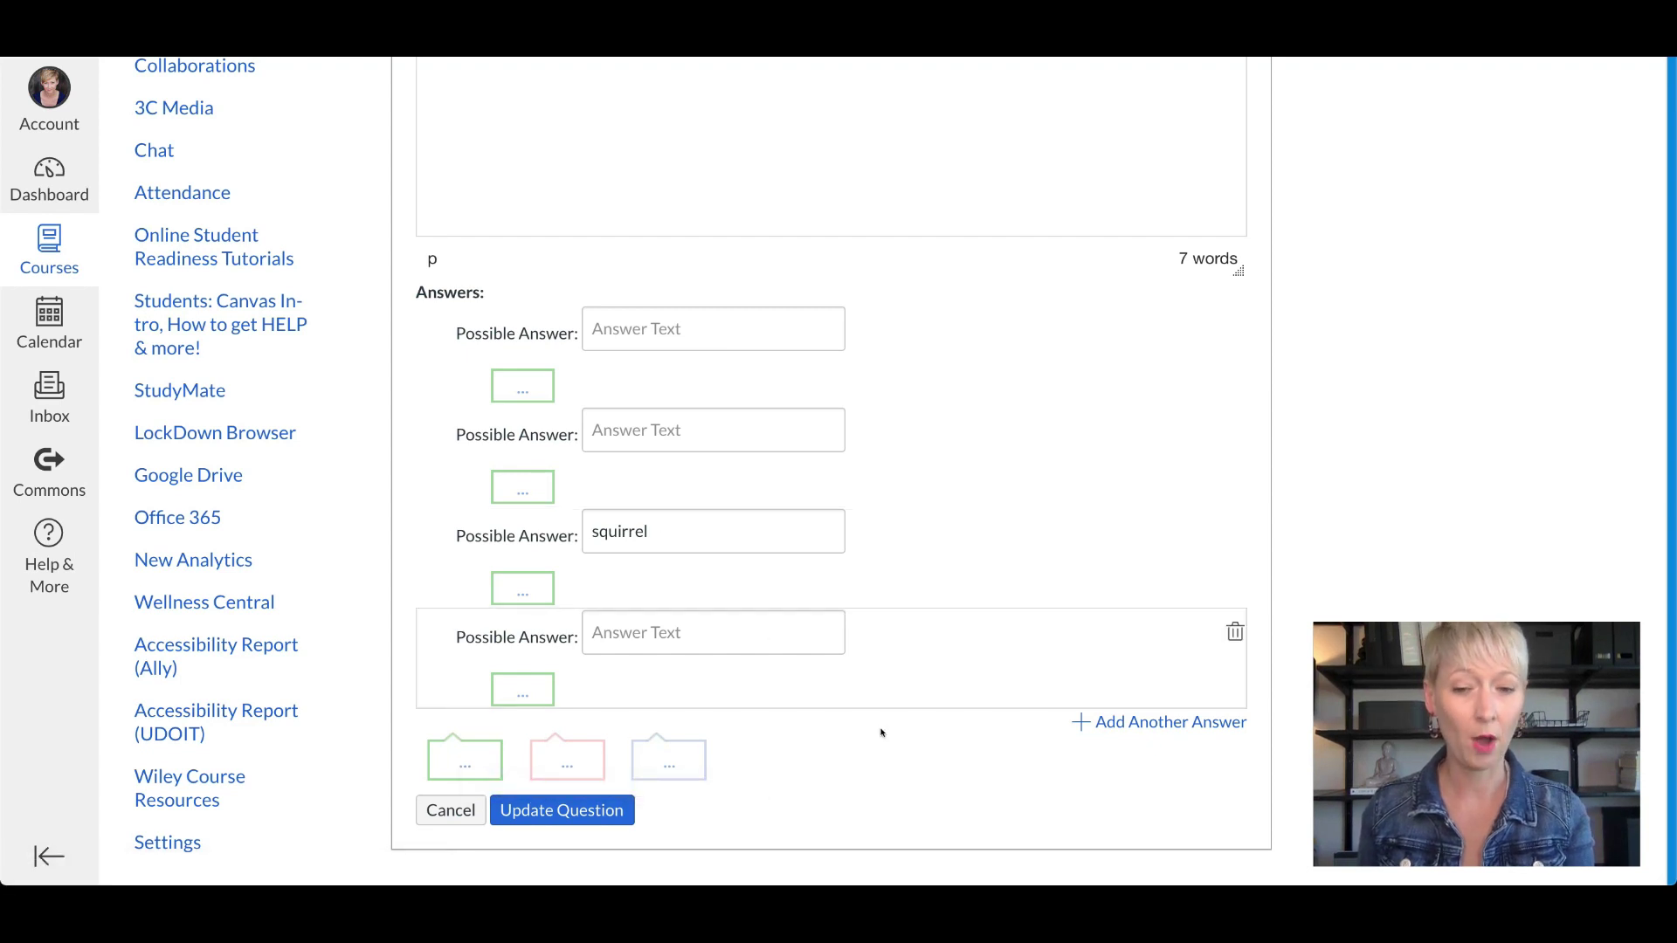
left_click(527, 800)
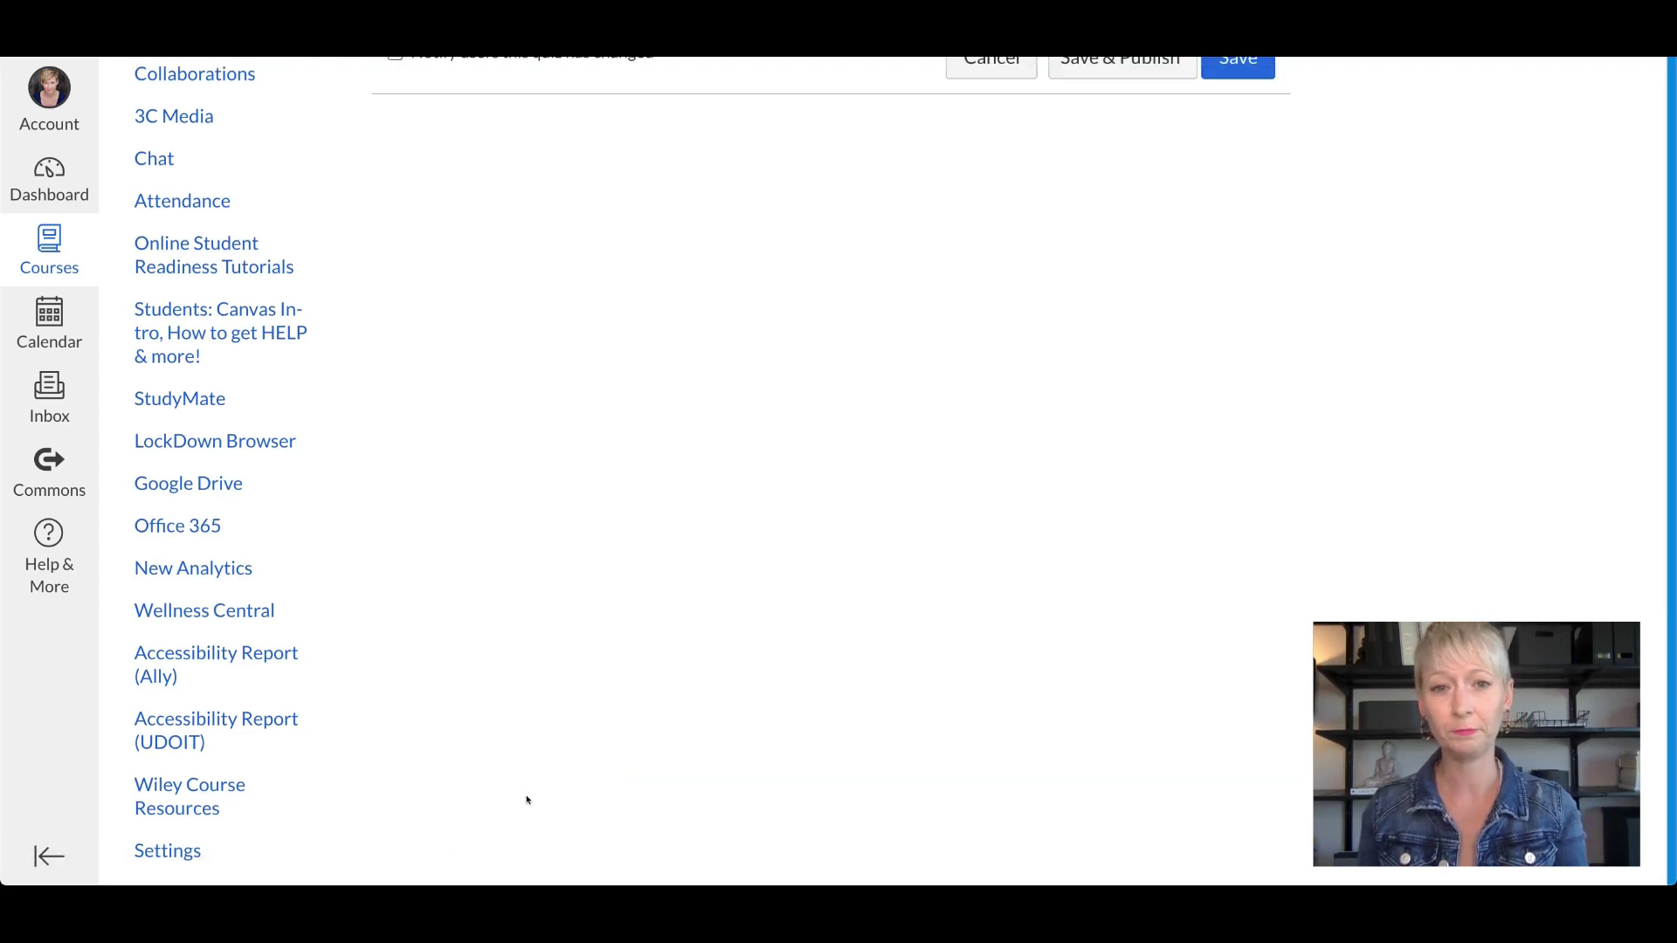
scroll(785, 434, "up", 8)
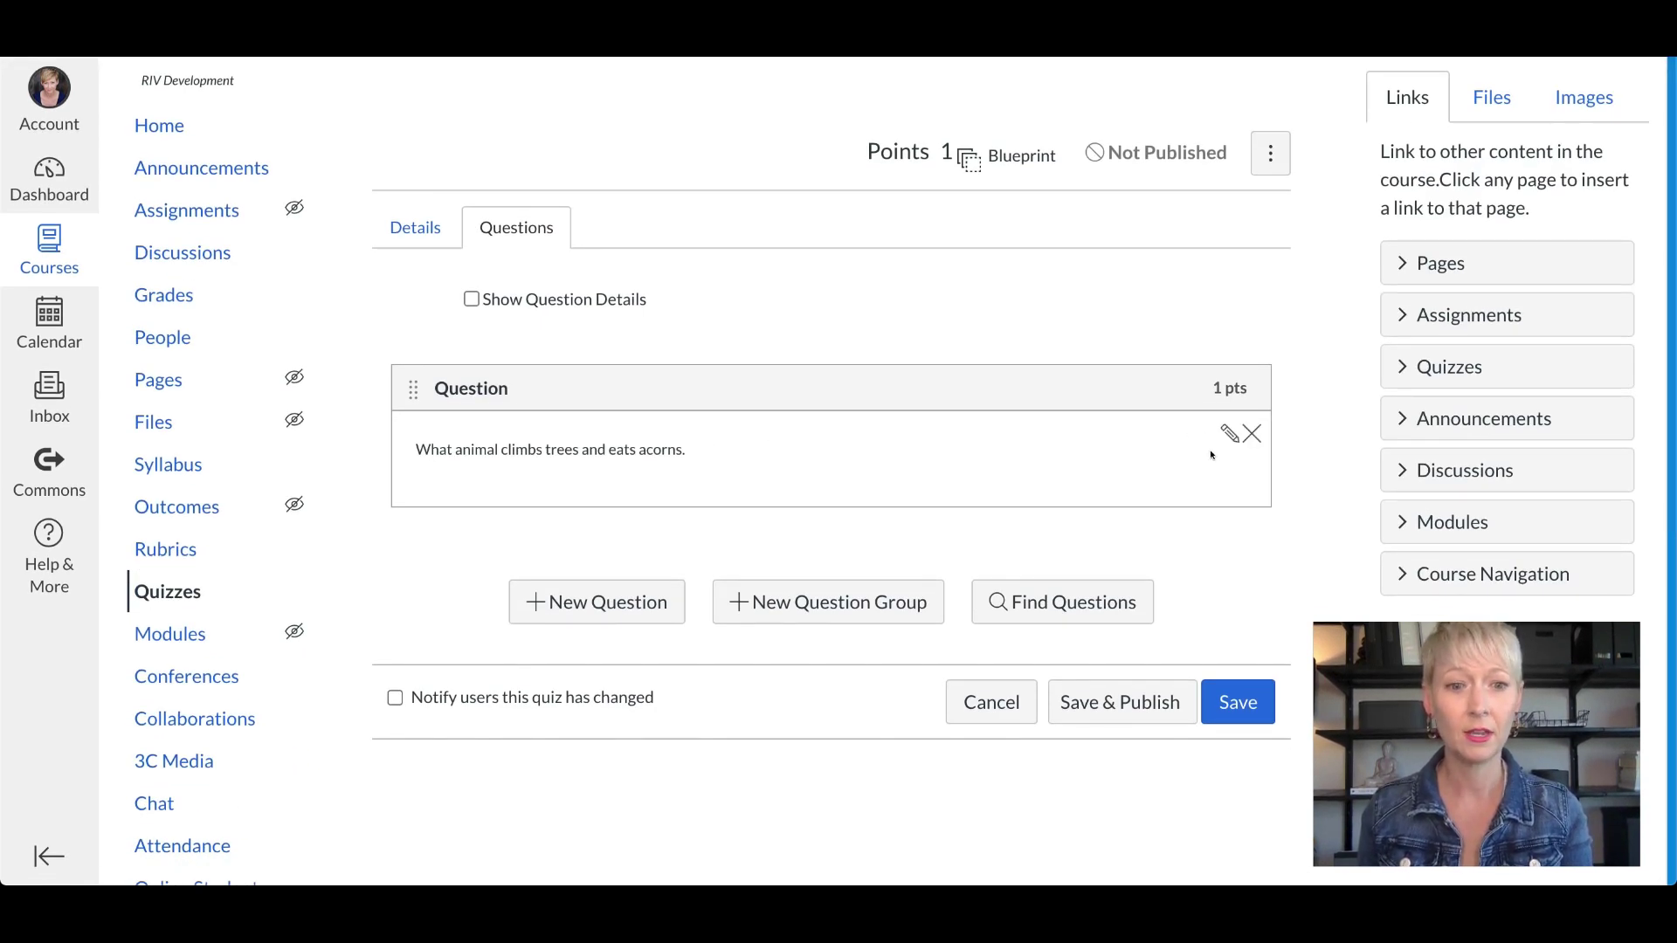
left_click(1231, 707)
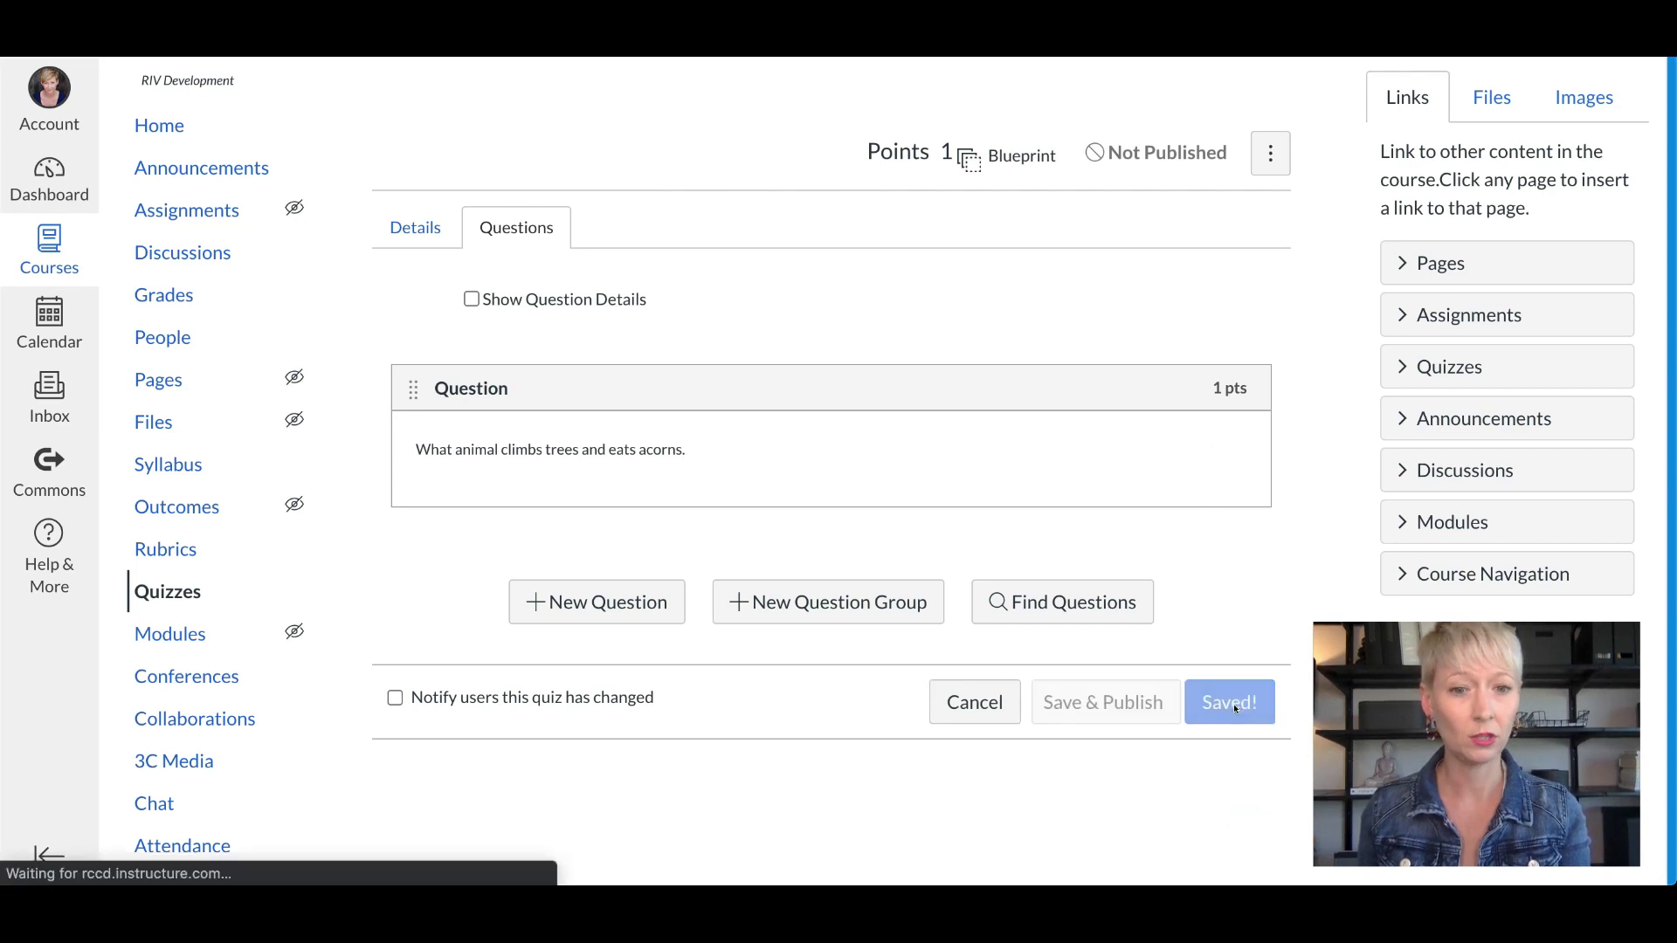
Step: Preview the quiz, submitting dog as the answer to Question 1, and review the graded attempt
scroll(965, 646, "down", 4)
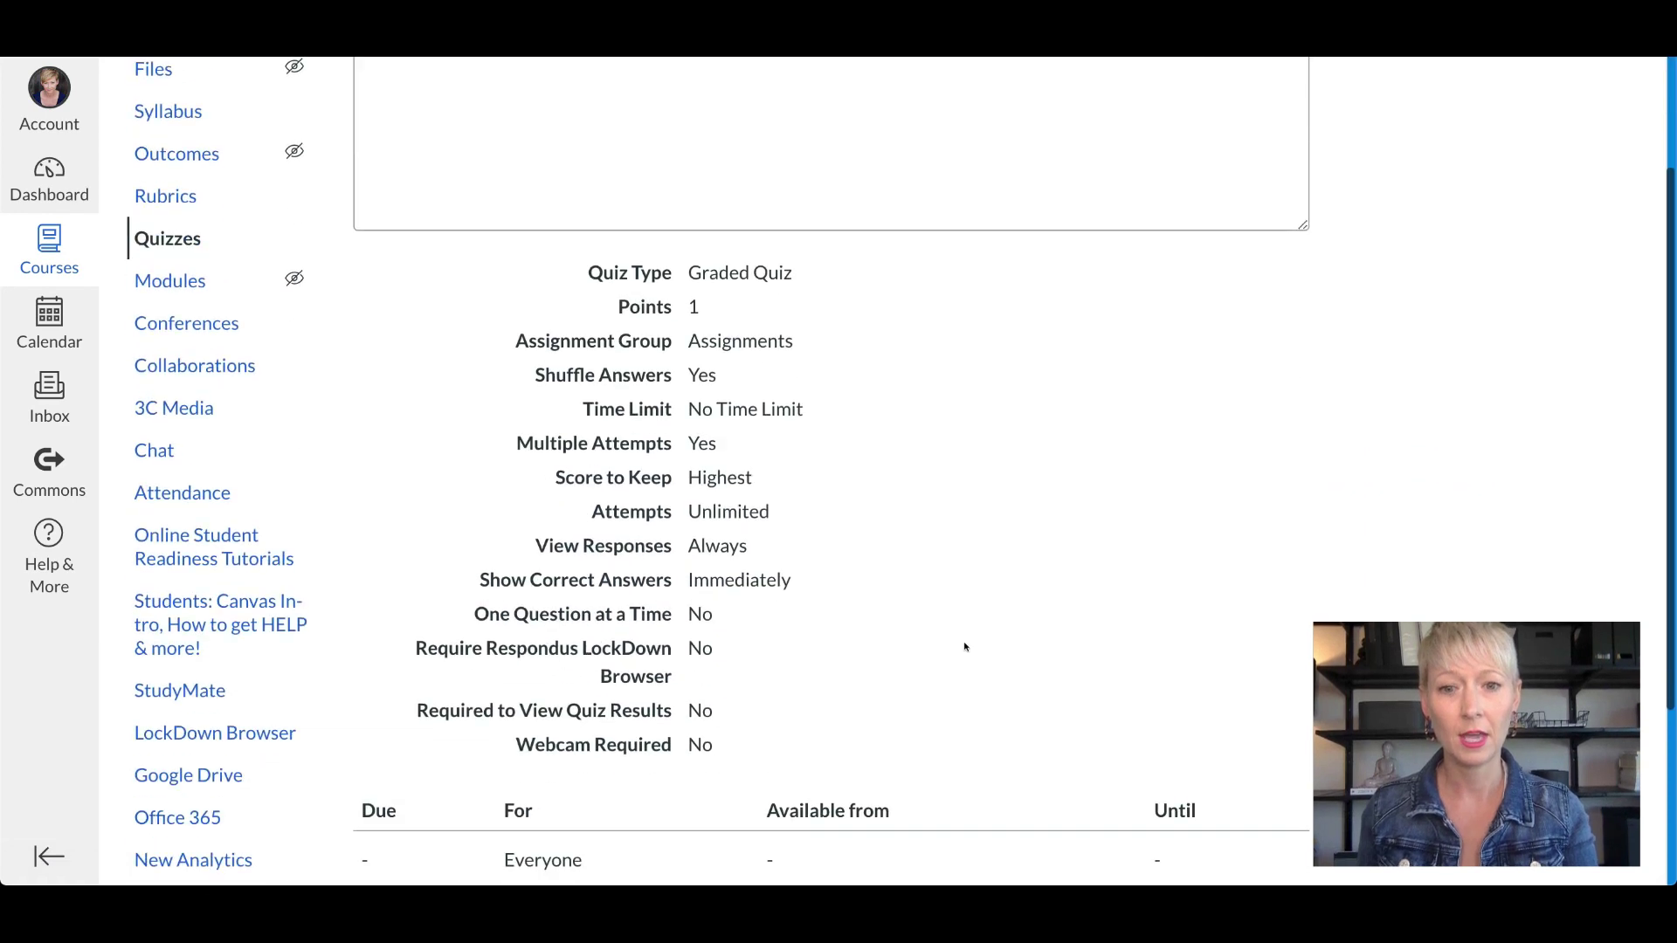
scroll(965, 646, "down", 3)
scroll(965, 646, "up", 7)
scroll(965, 646, "down", 4)
scroll(965, 646, "down", 3)
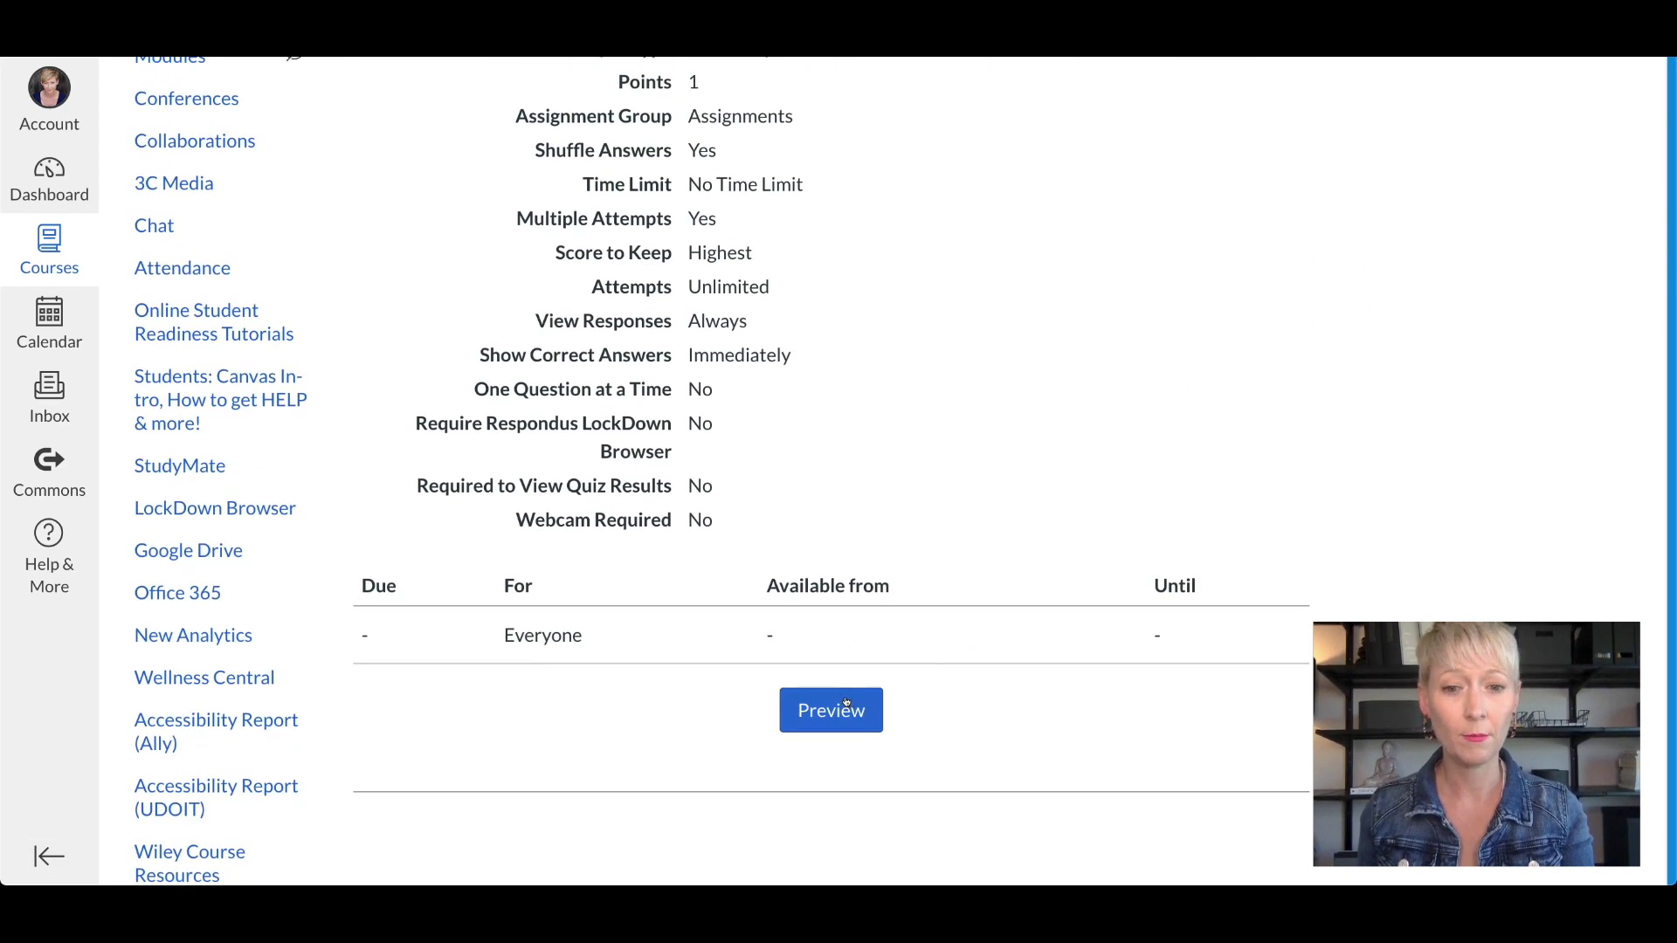
left_click(845, 703)
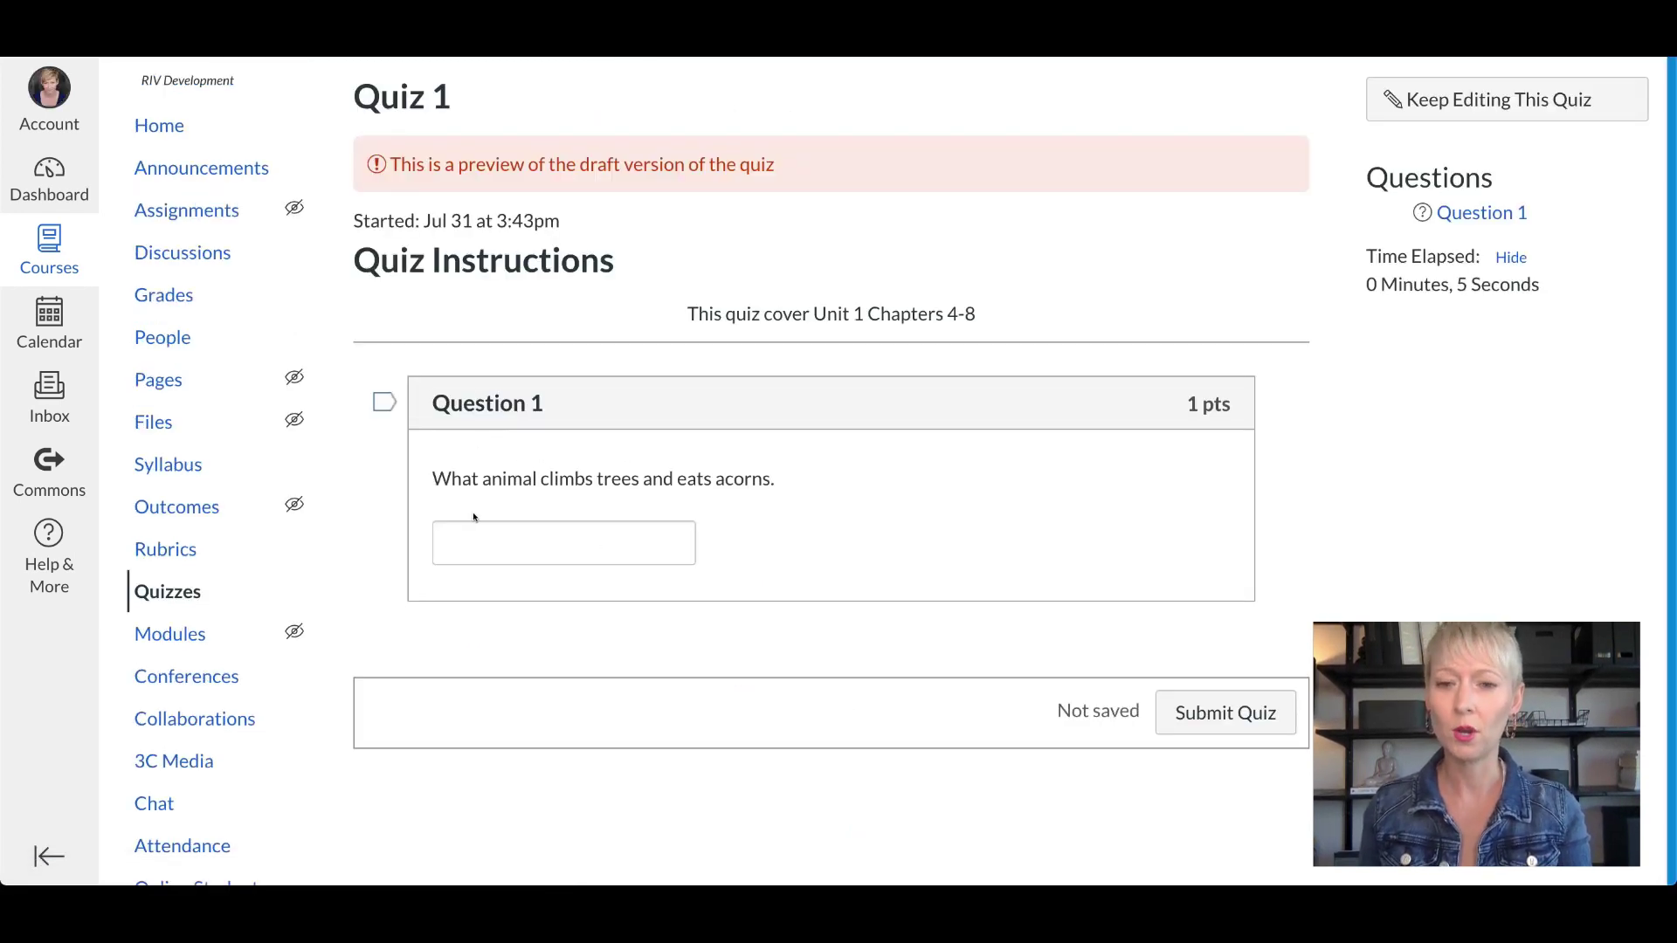
left_click(673, 527)
type("dog")
left_click(1206, 699)
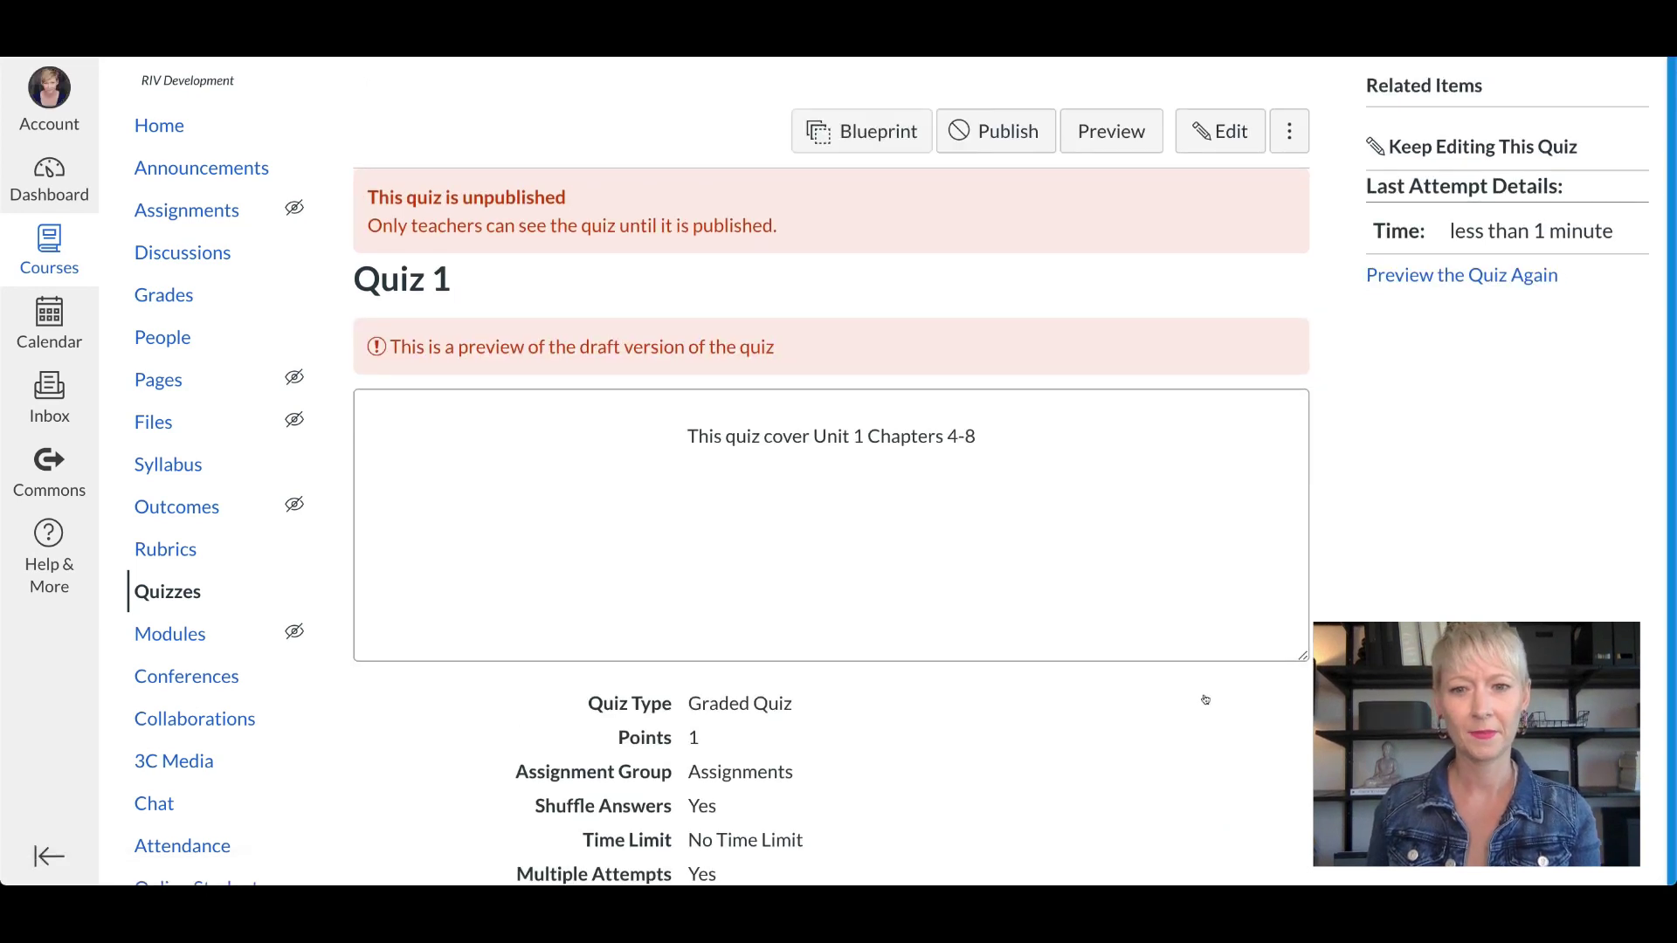
scroll(1206, 699, "down", 8)
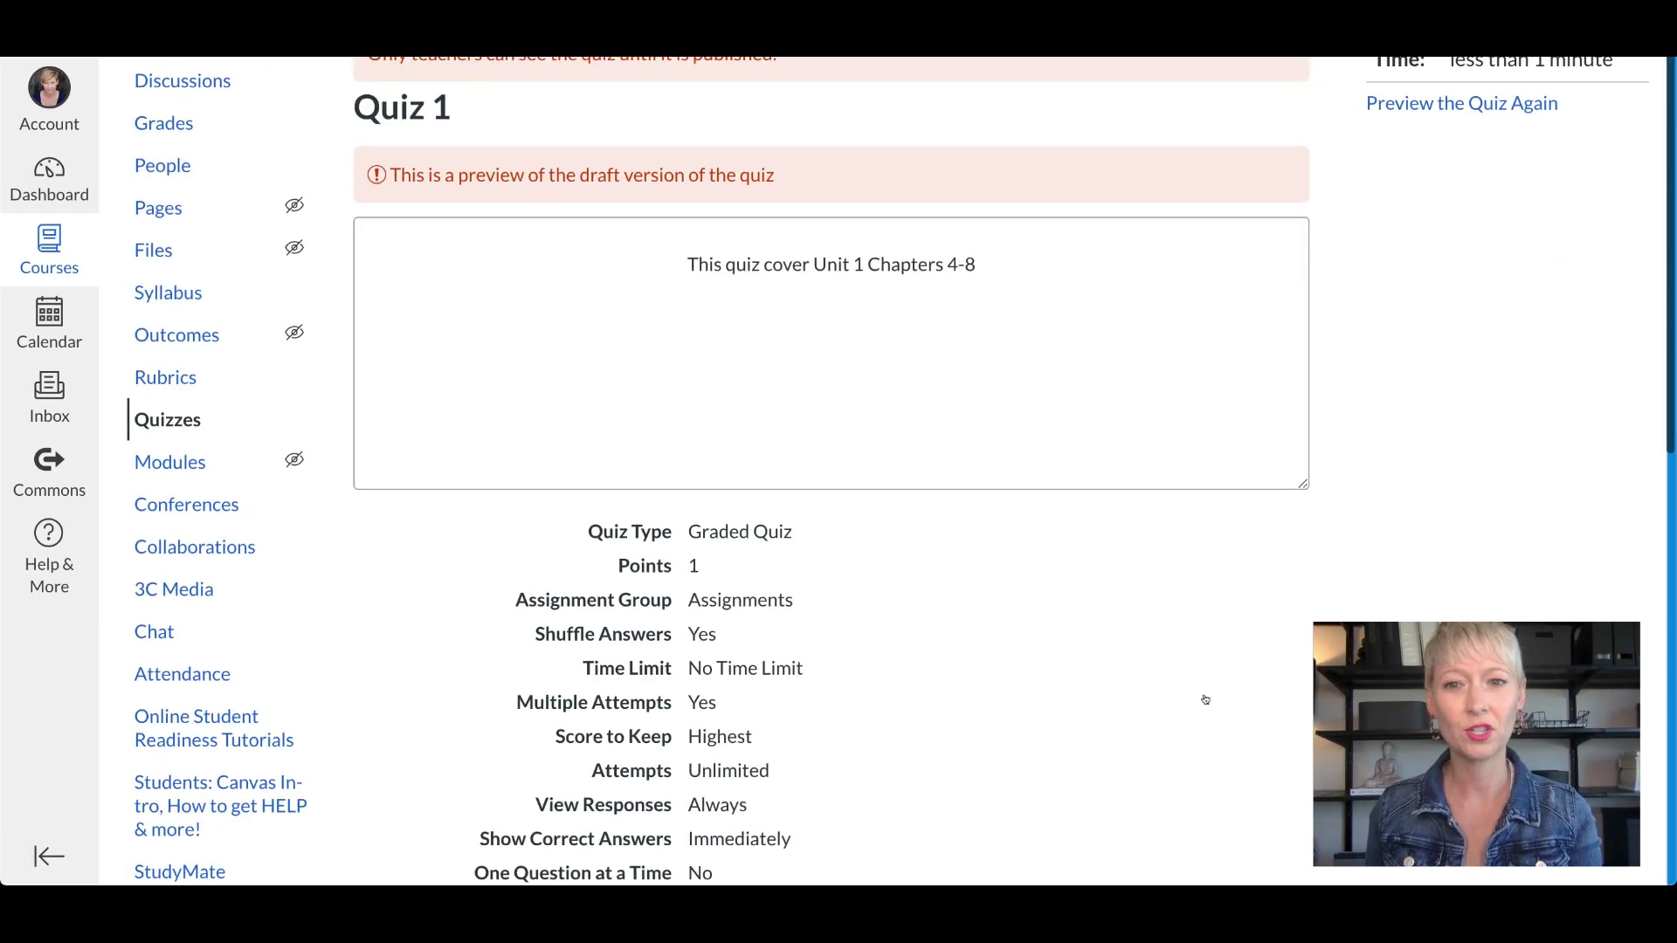
scroll(1205, 699, "down", 4)
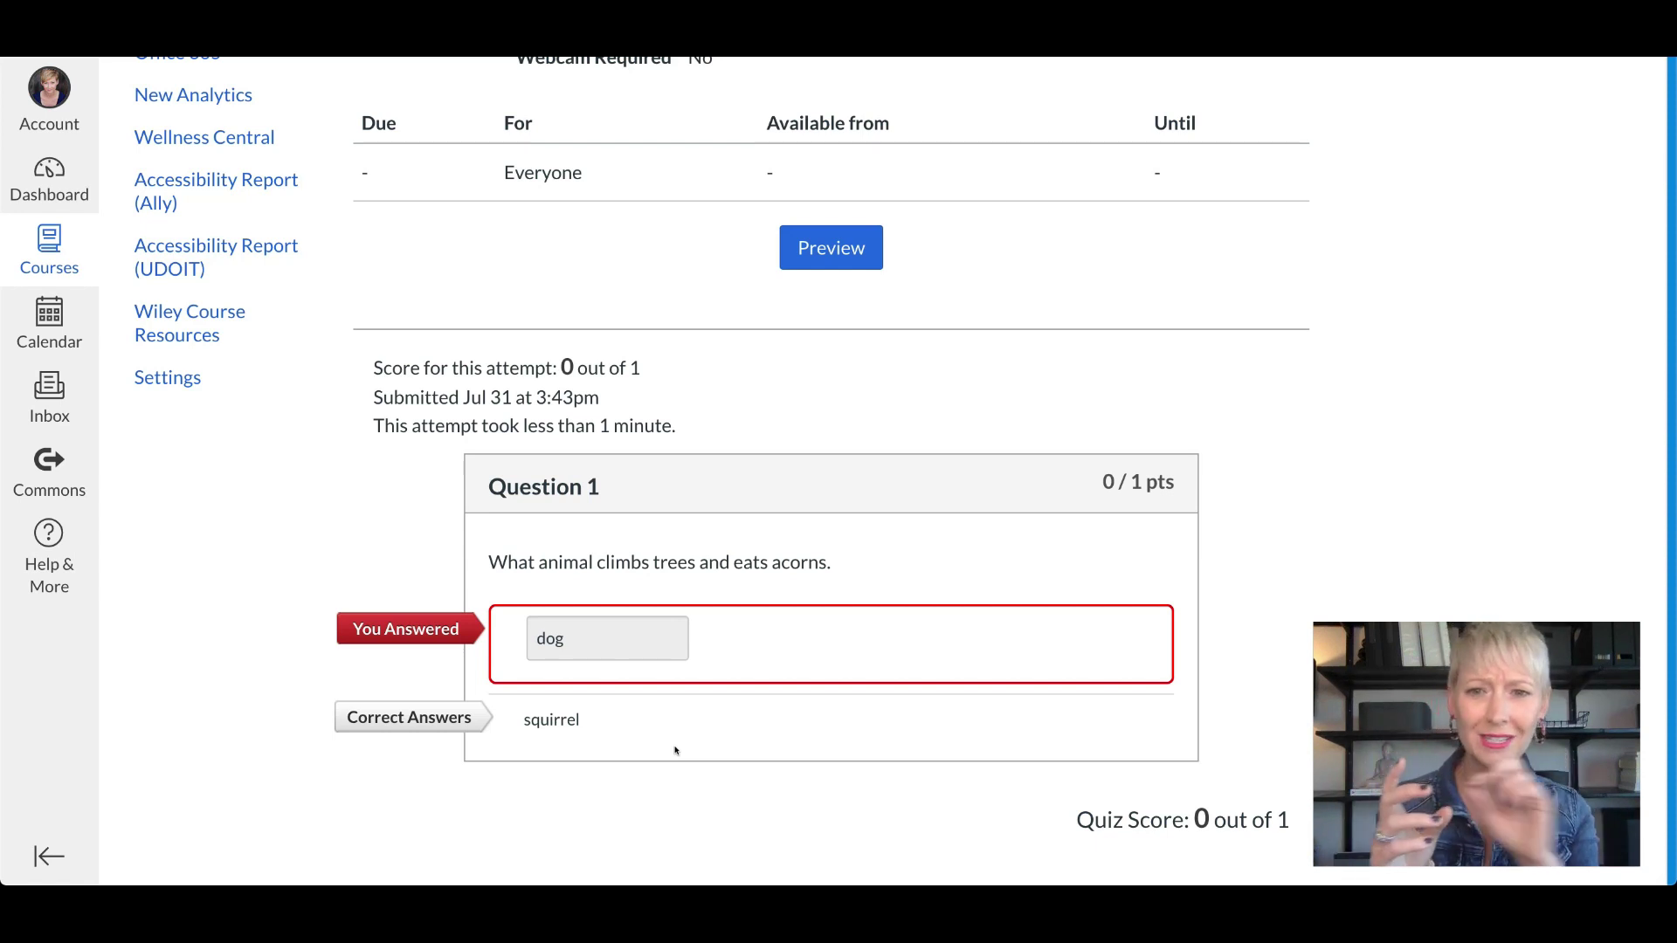
Step: Reopen the quiz's questions for editing and add a new question of type Essay Question
scroll(981, 431, "up", 10)
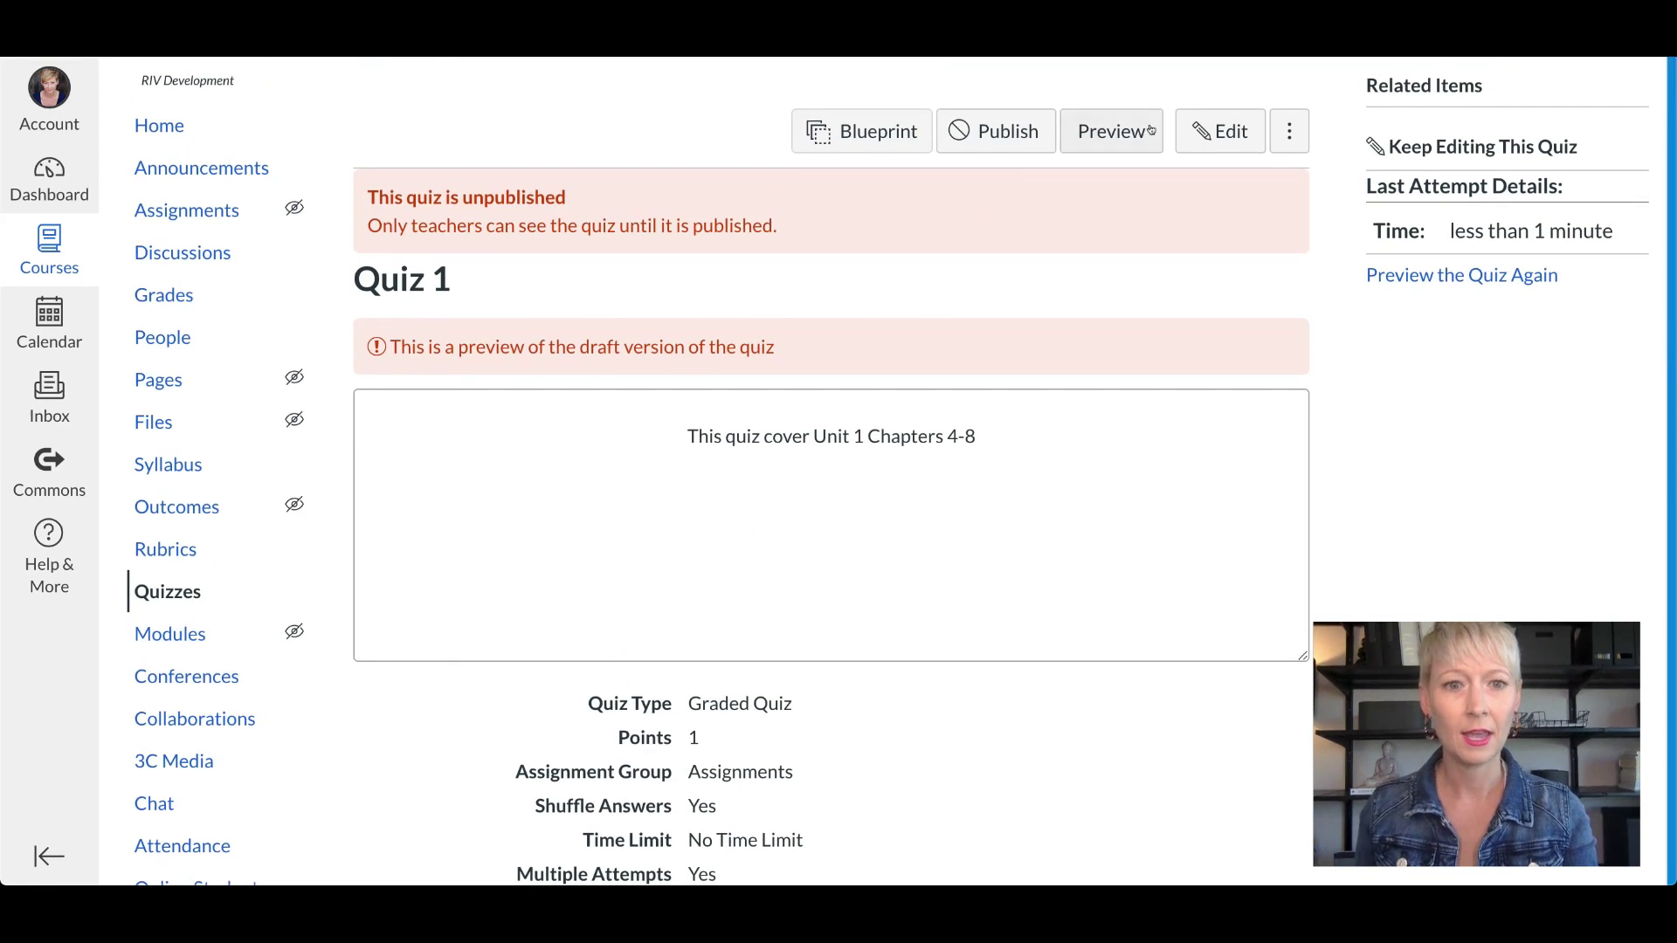
left_click(1215, 127)
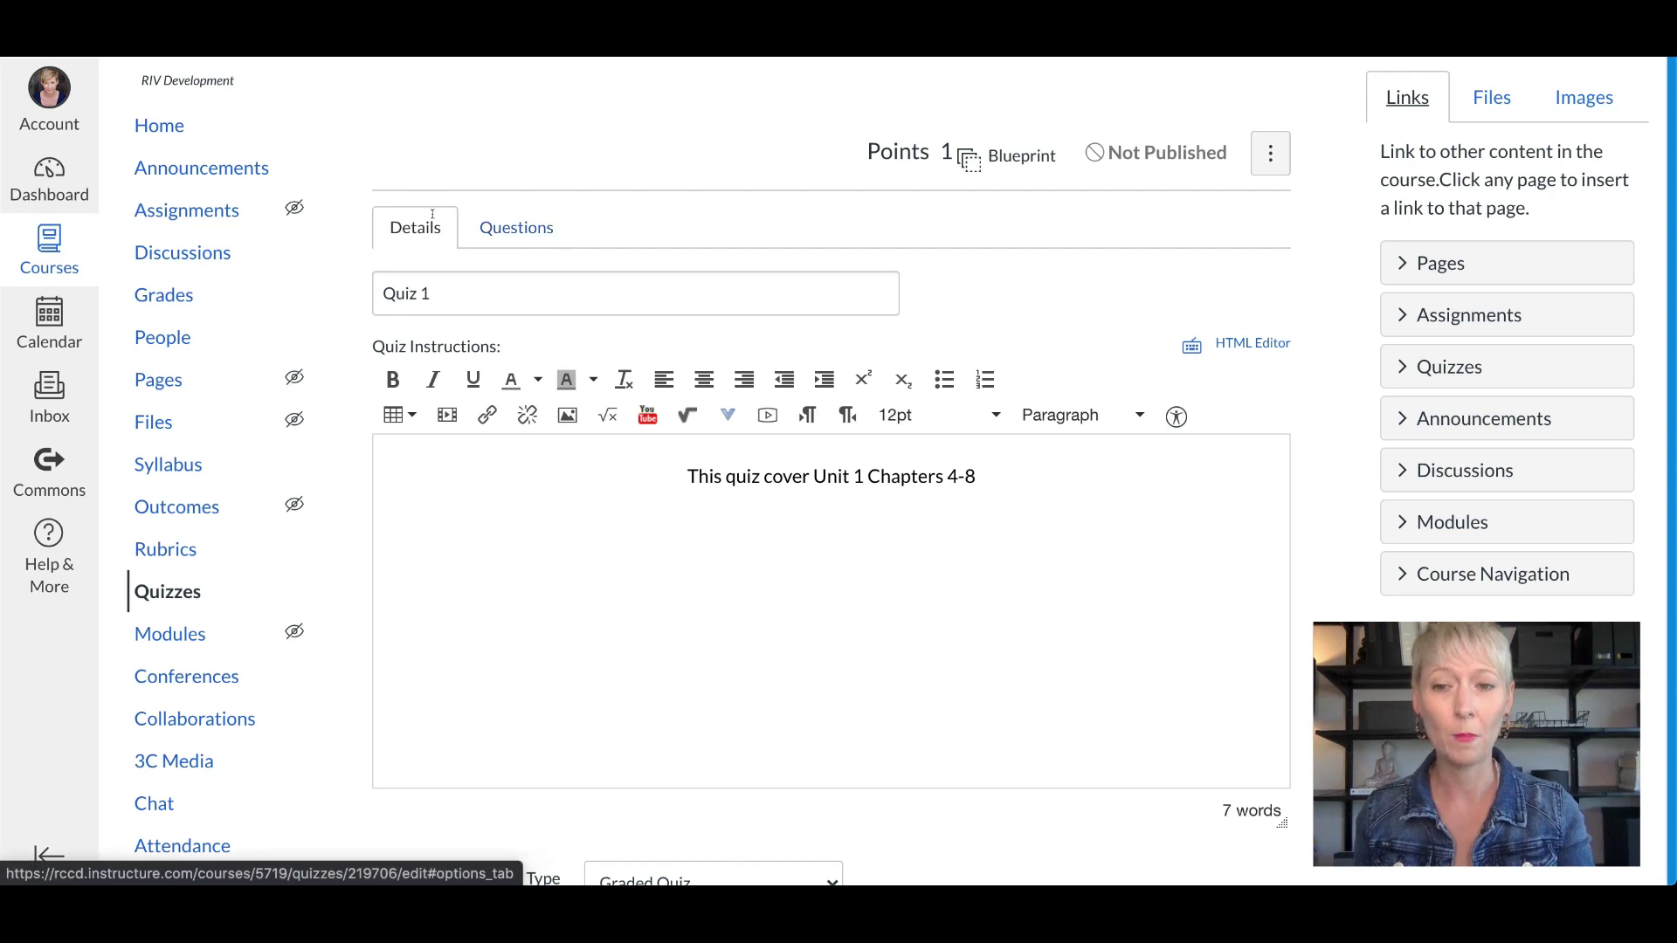
left_click(500, 225)
scroll(710, 305, "down", 2)
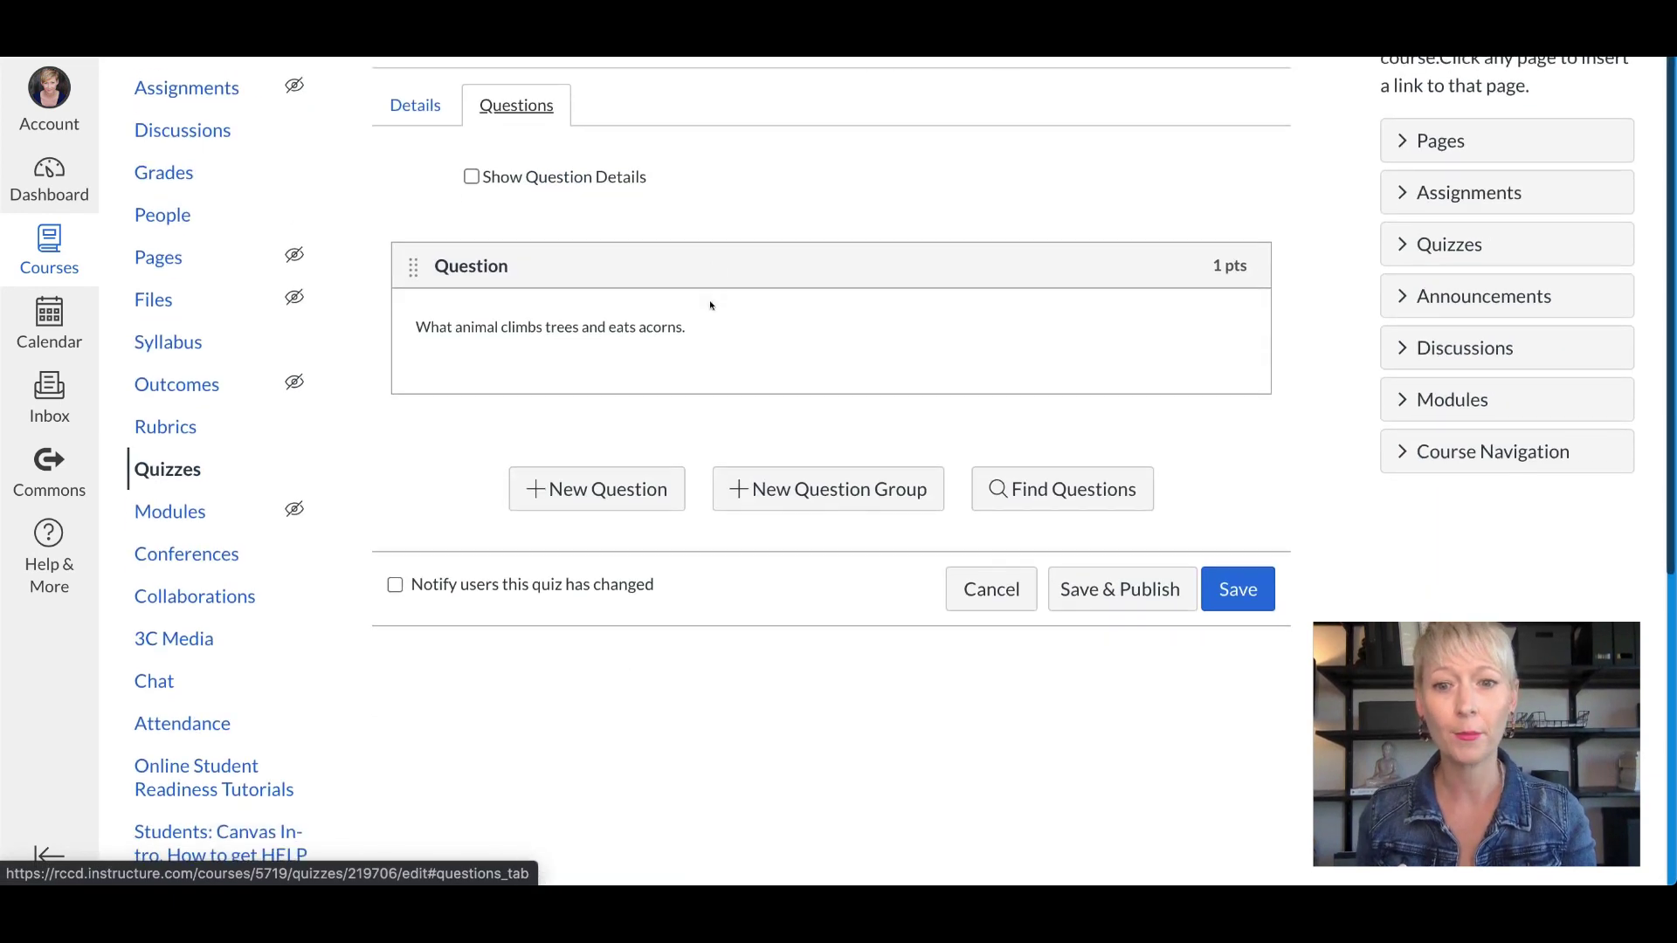
left_click(602, 487)
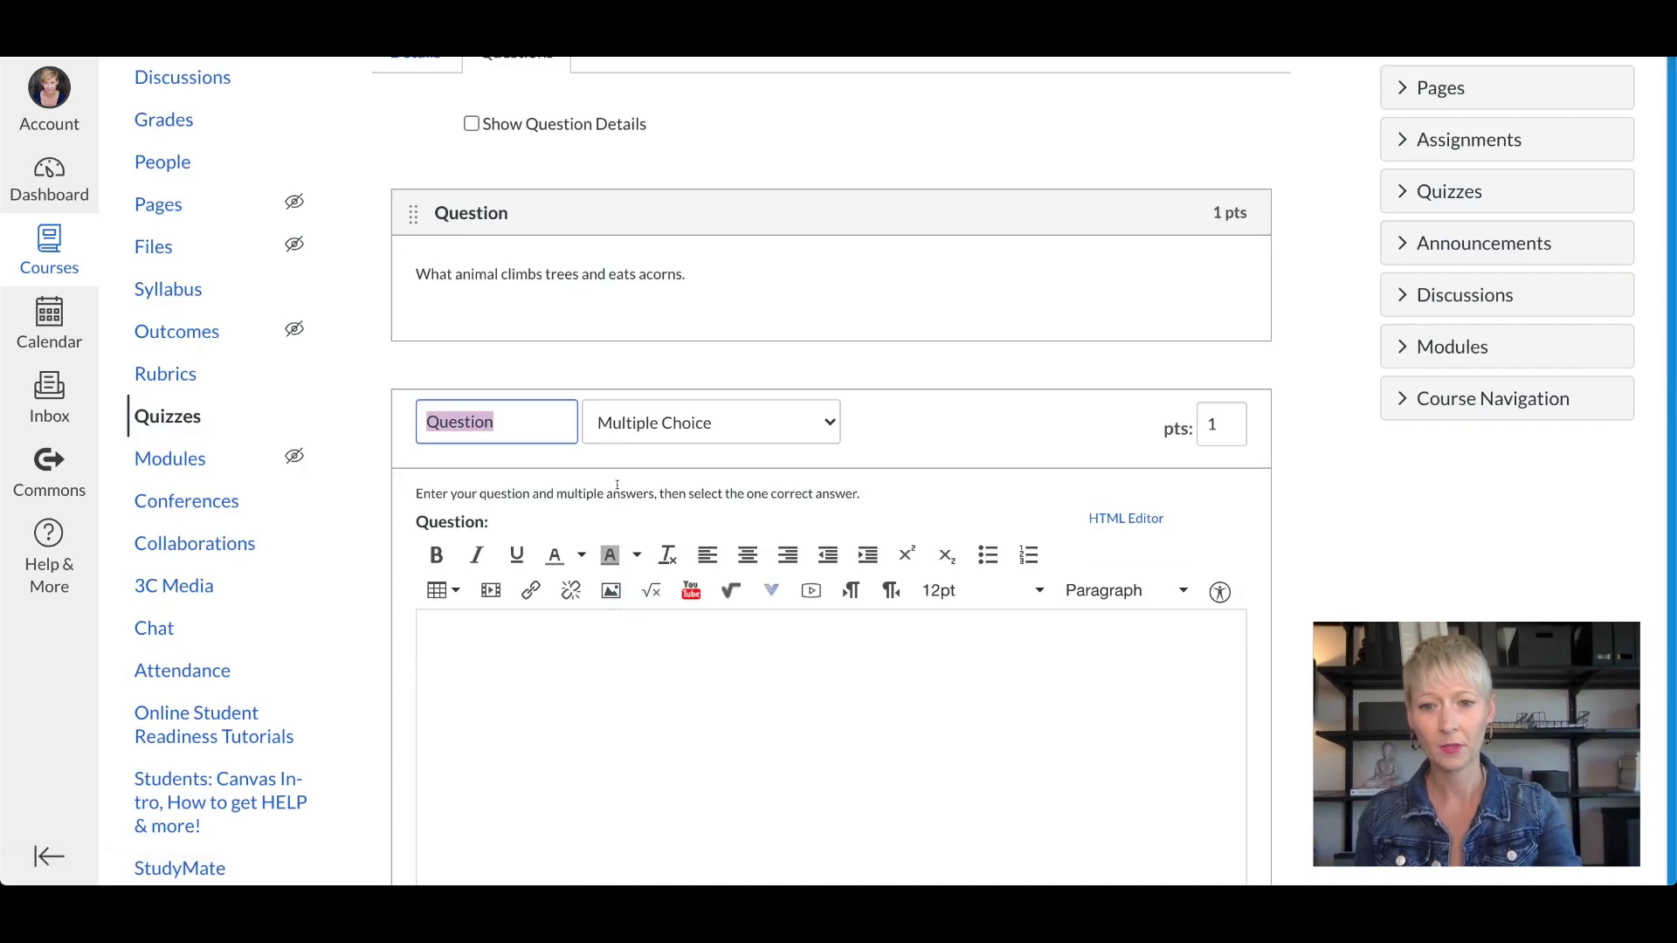
left_click(826, 420)
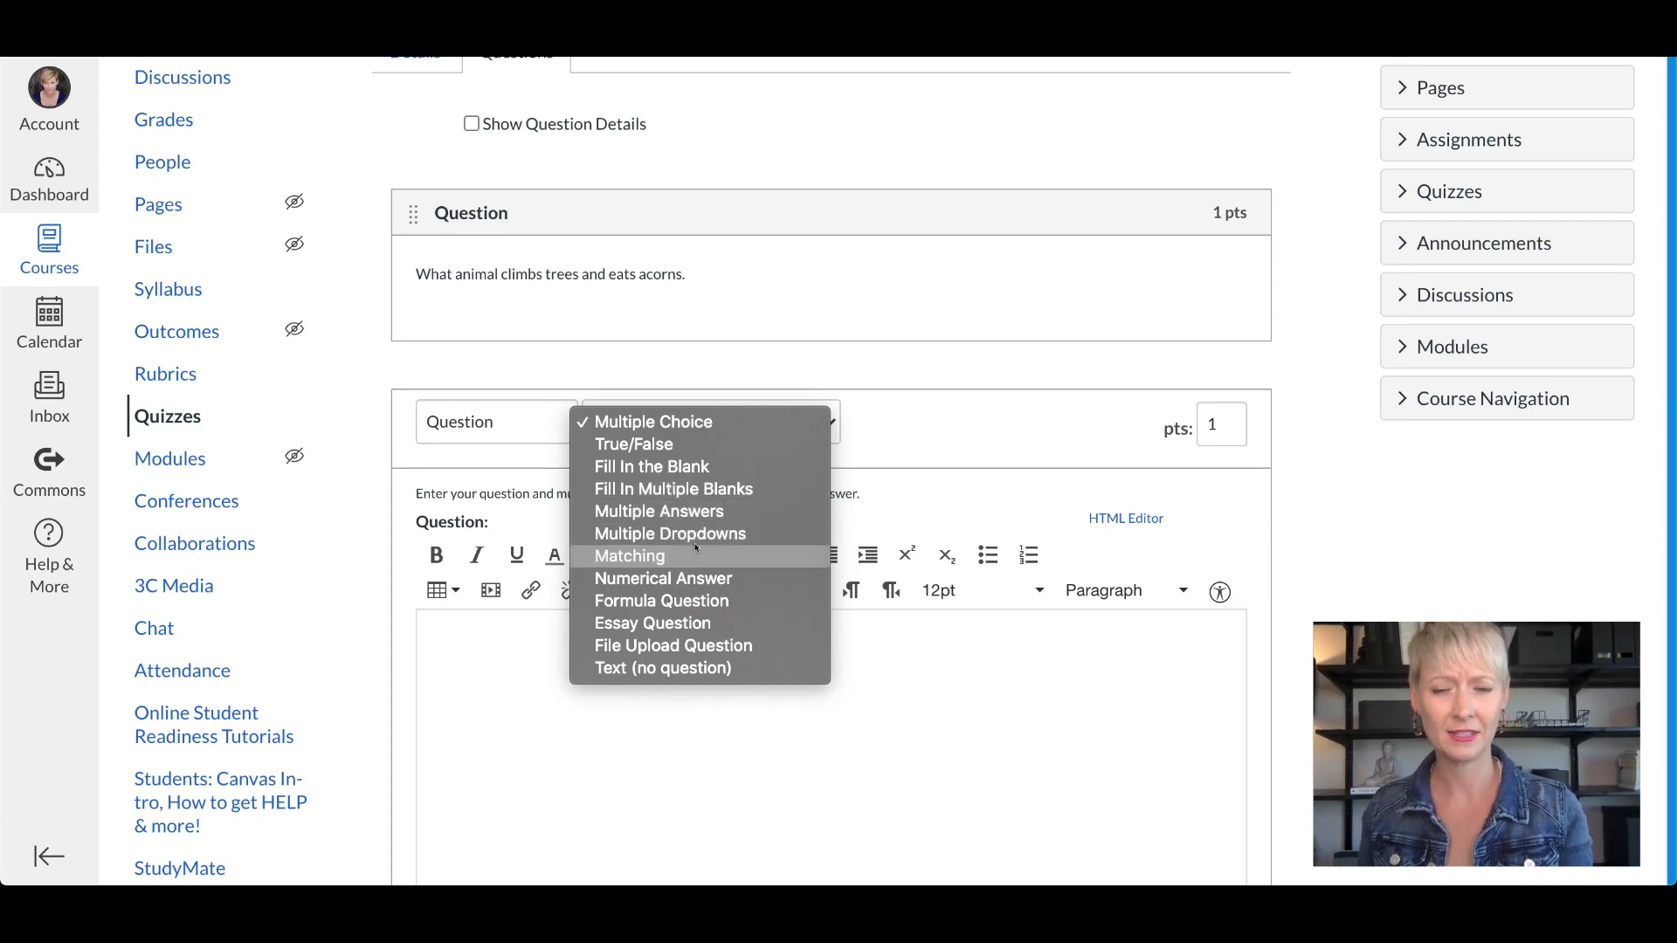
left_click(704, 624)
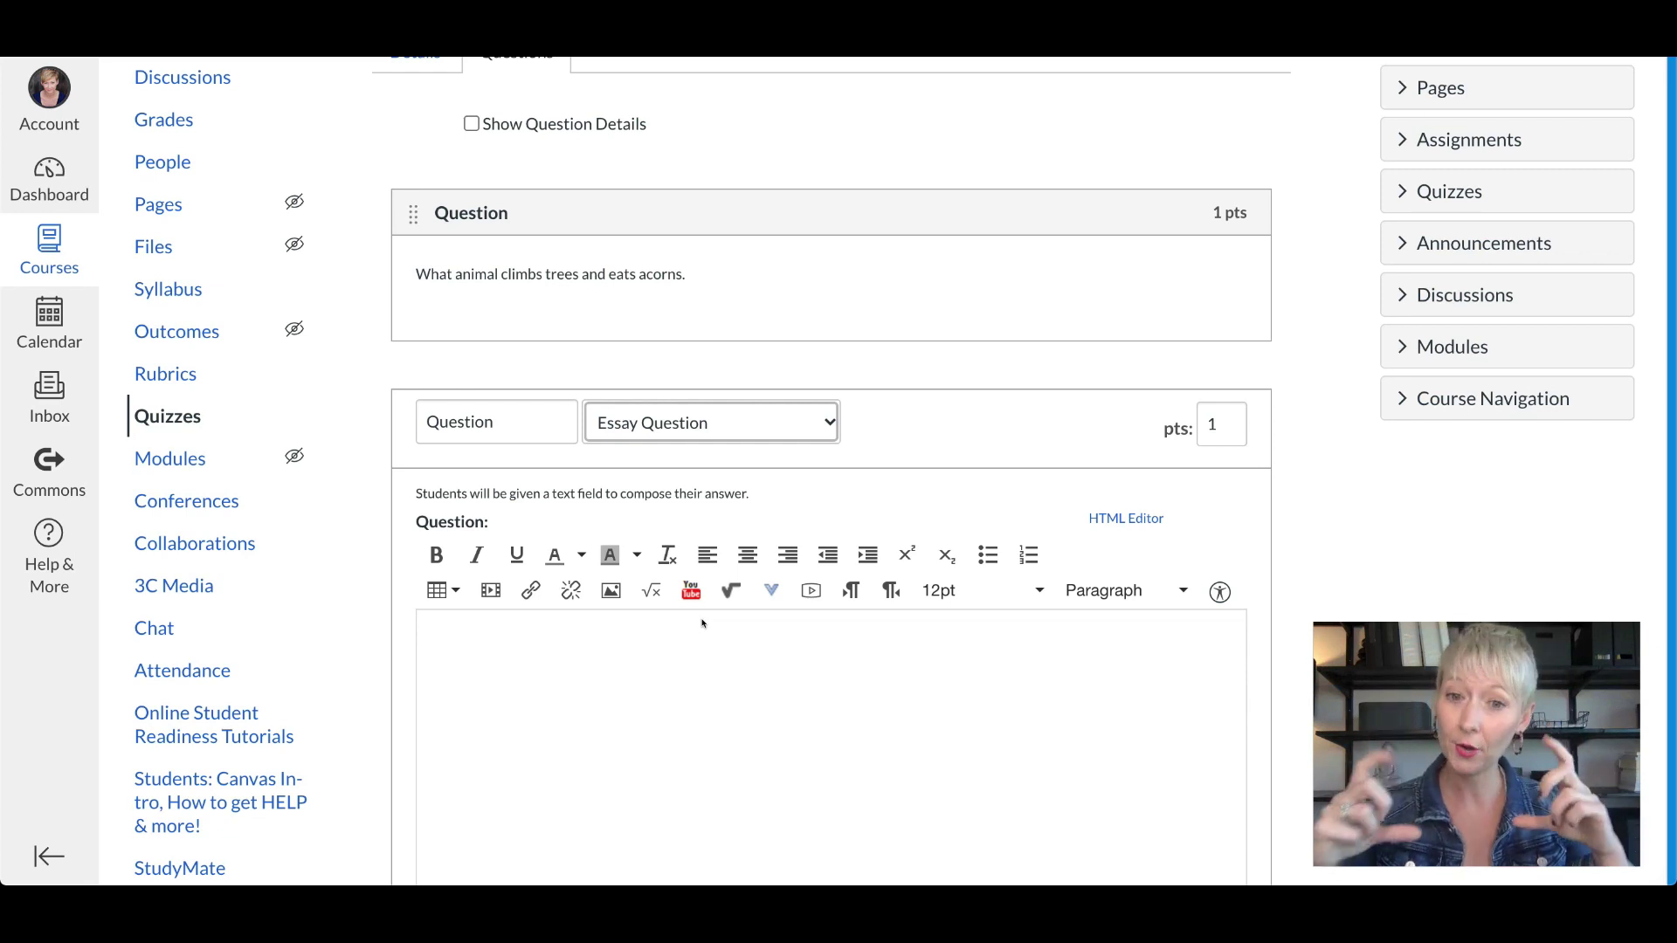
Step: Enter the essay prompt "Compare and contrast the musicals Hamilton and In the Heights." and update the question
left_click(591, 641)
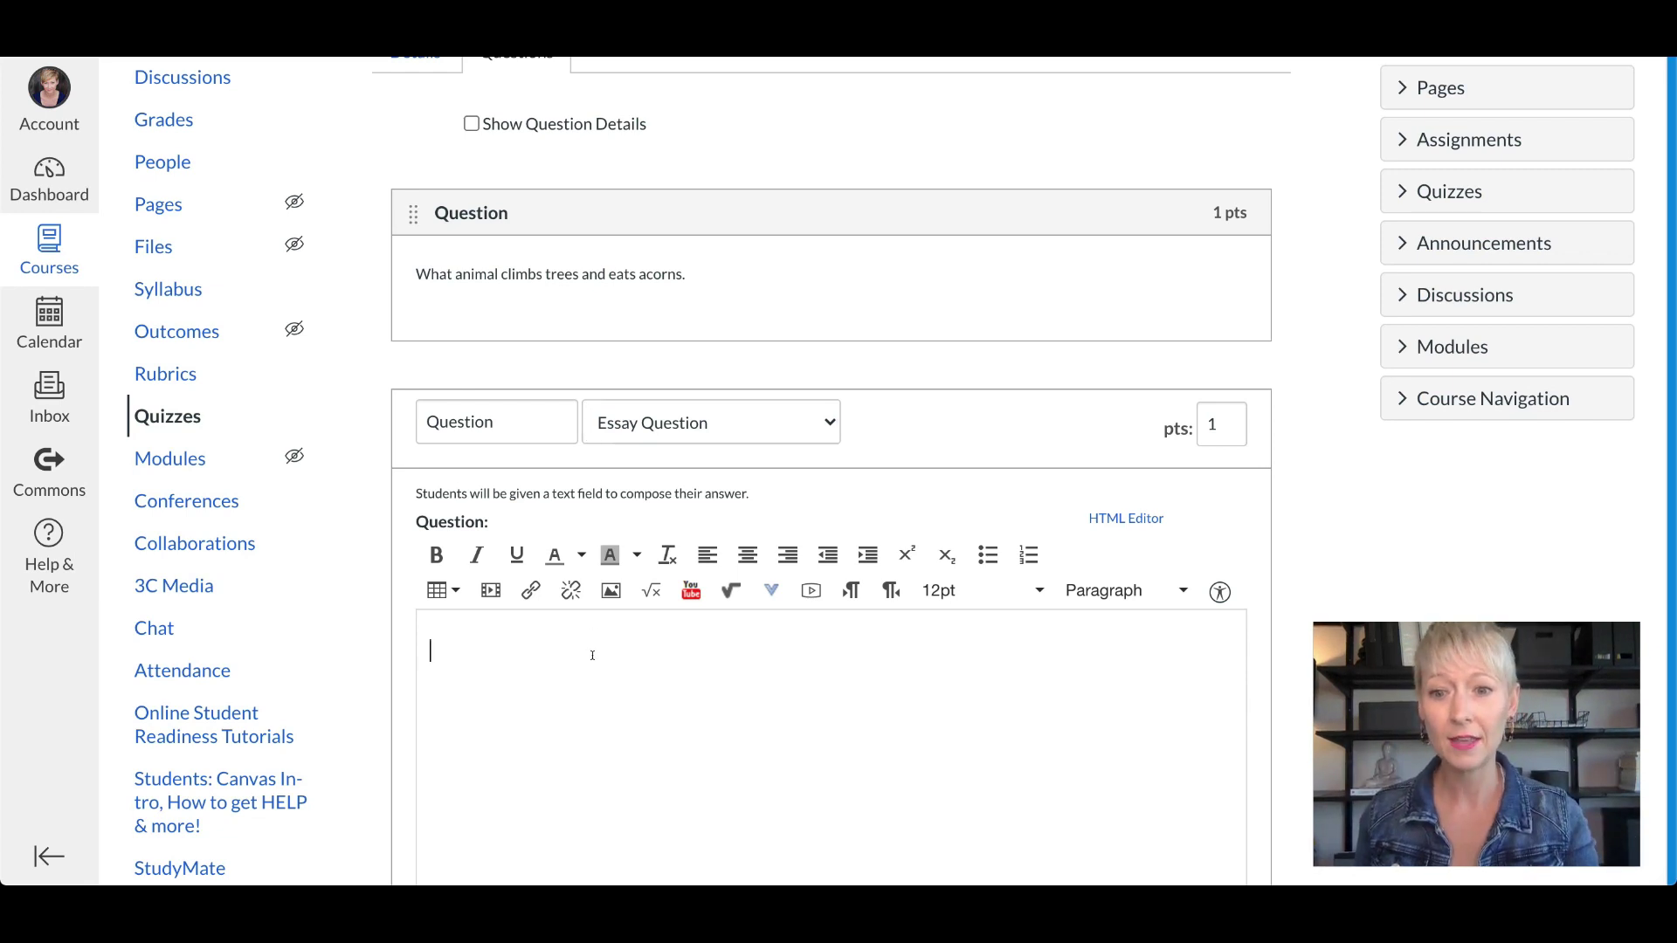
scroll(598, 774, "down", 1)
type("Compare and contrast the musicals Hamilton and In the Heights.")
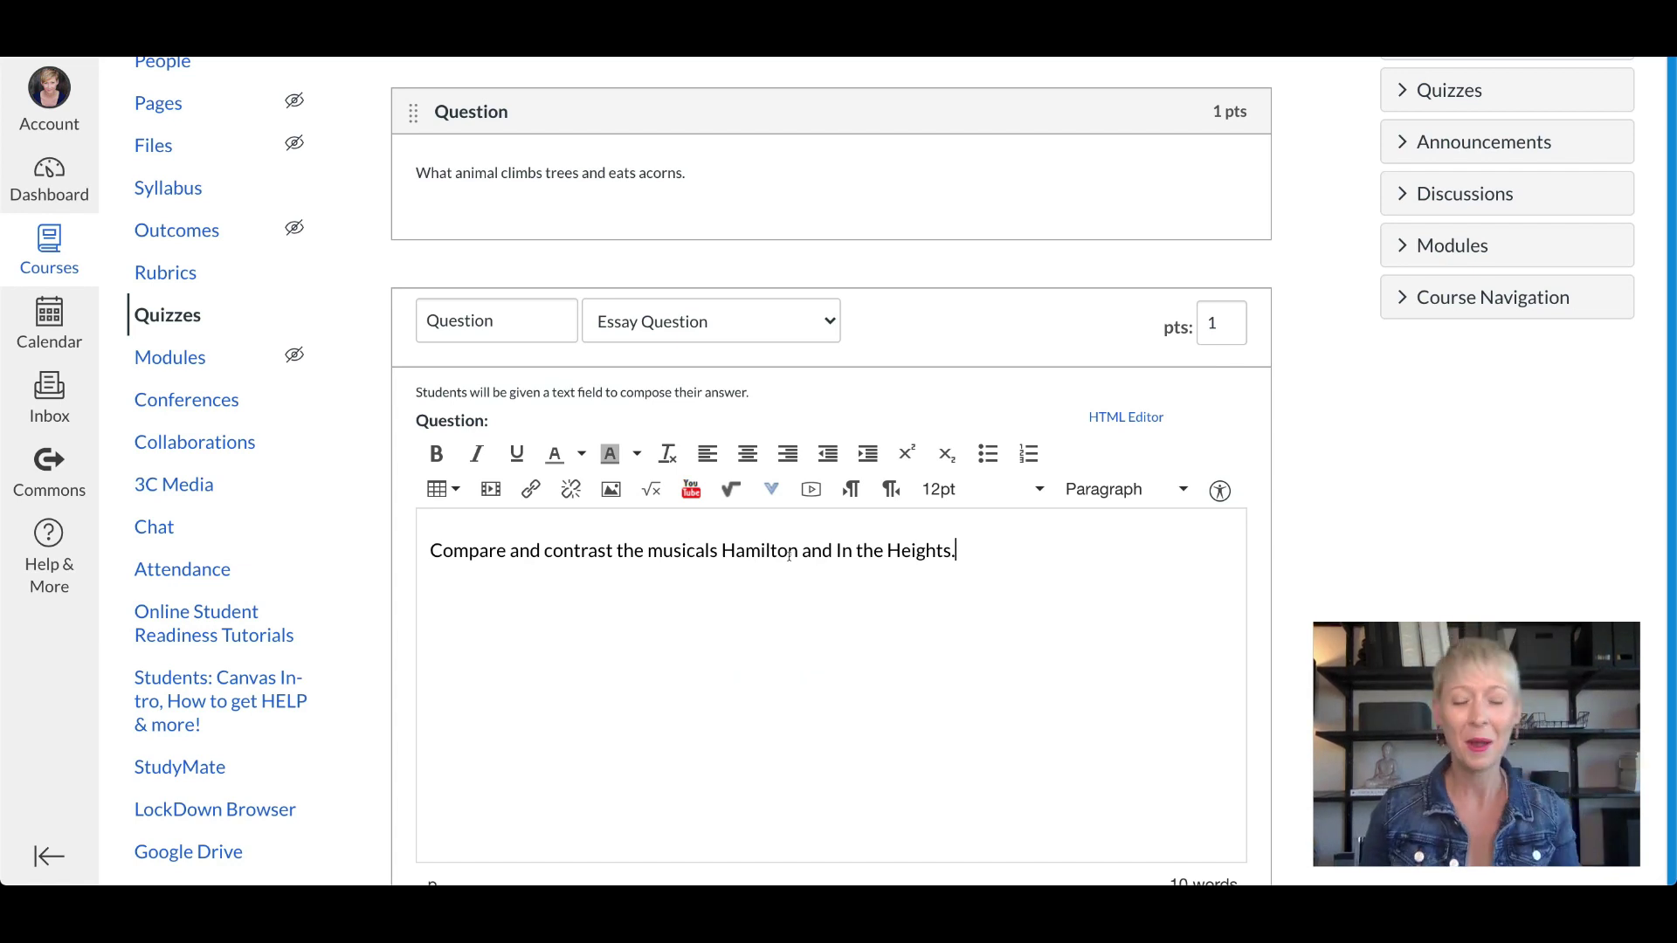
scroll(789, 555, "down", 1)
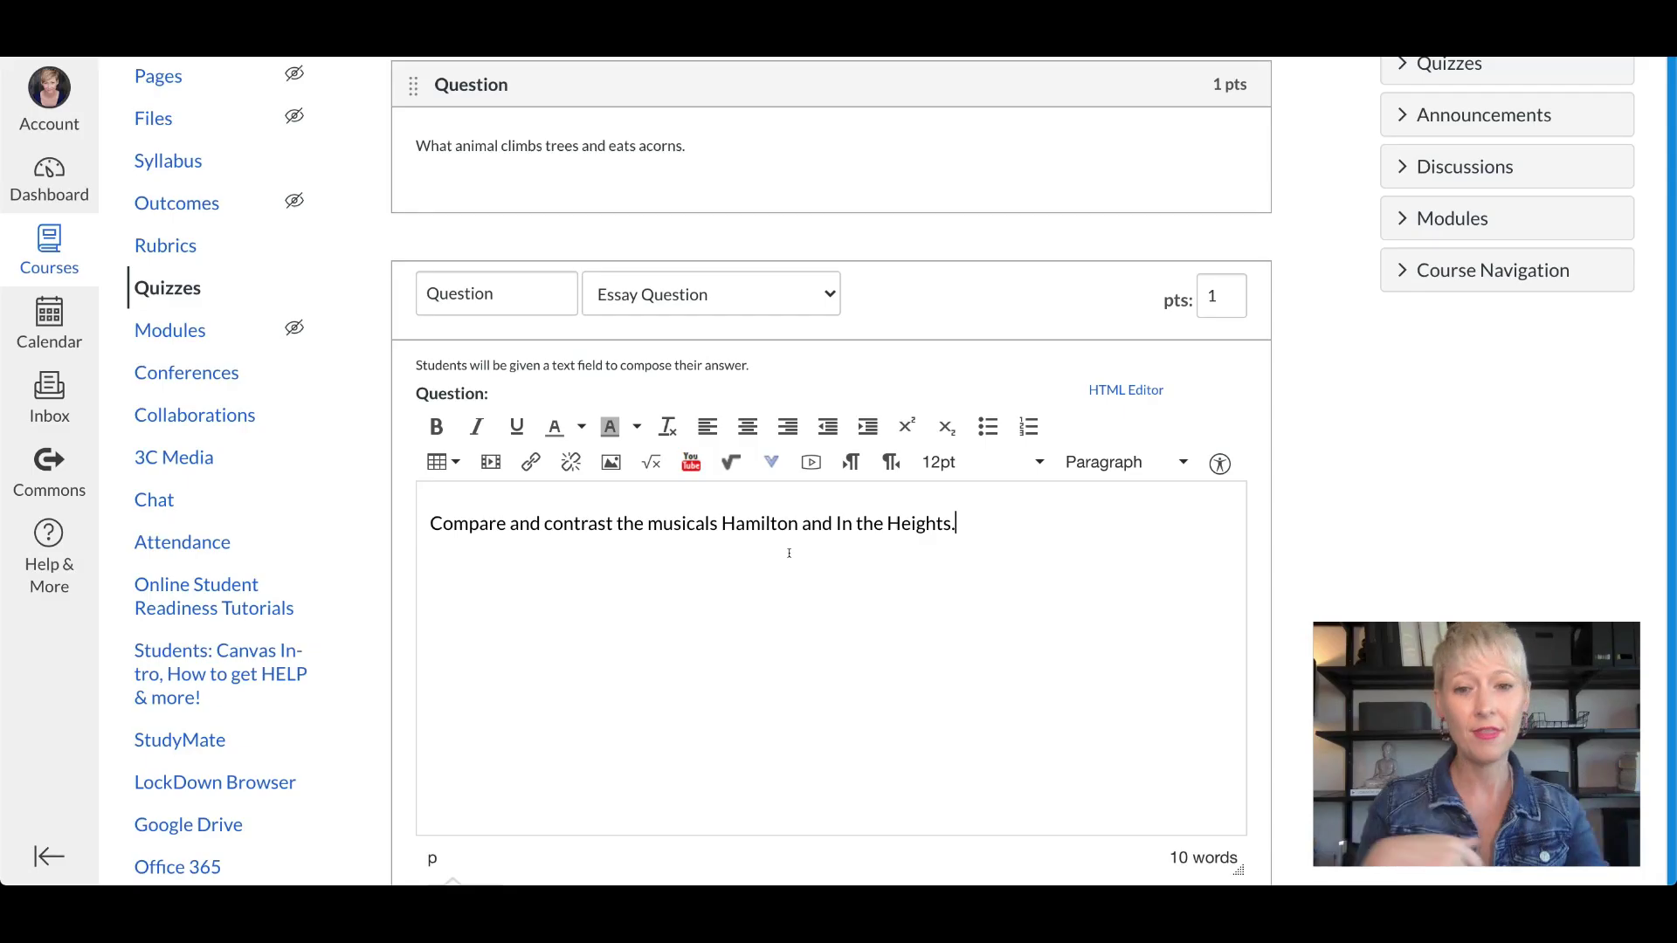
scroll(788, 553, "down", 3)
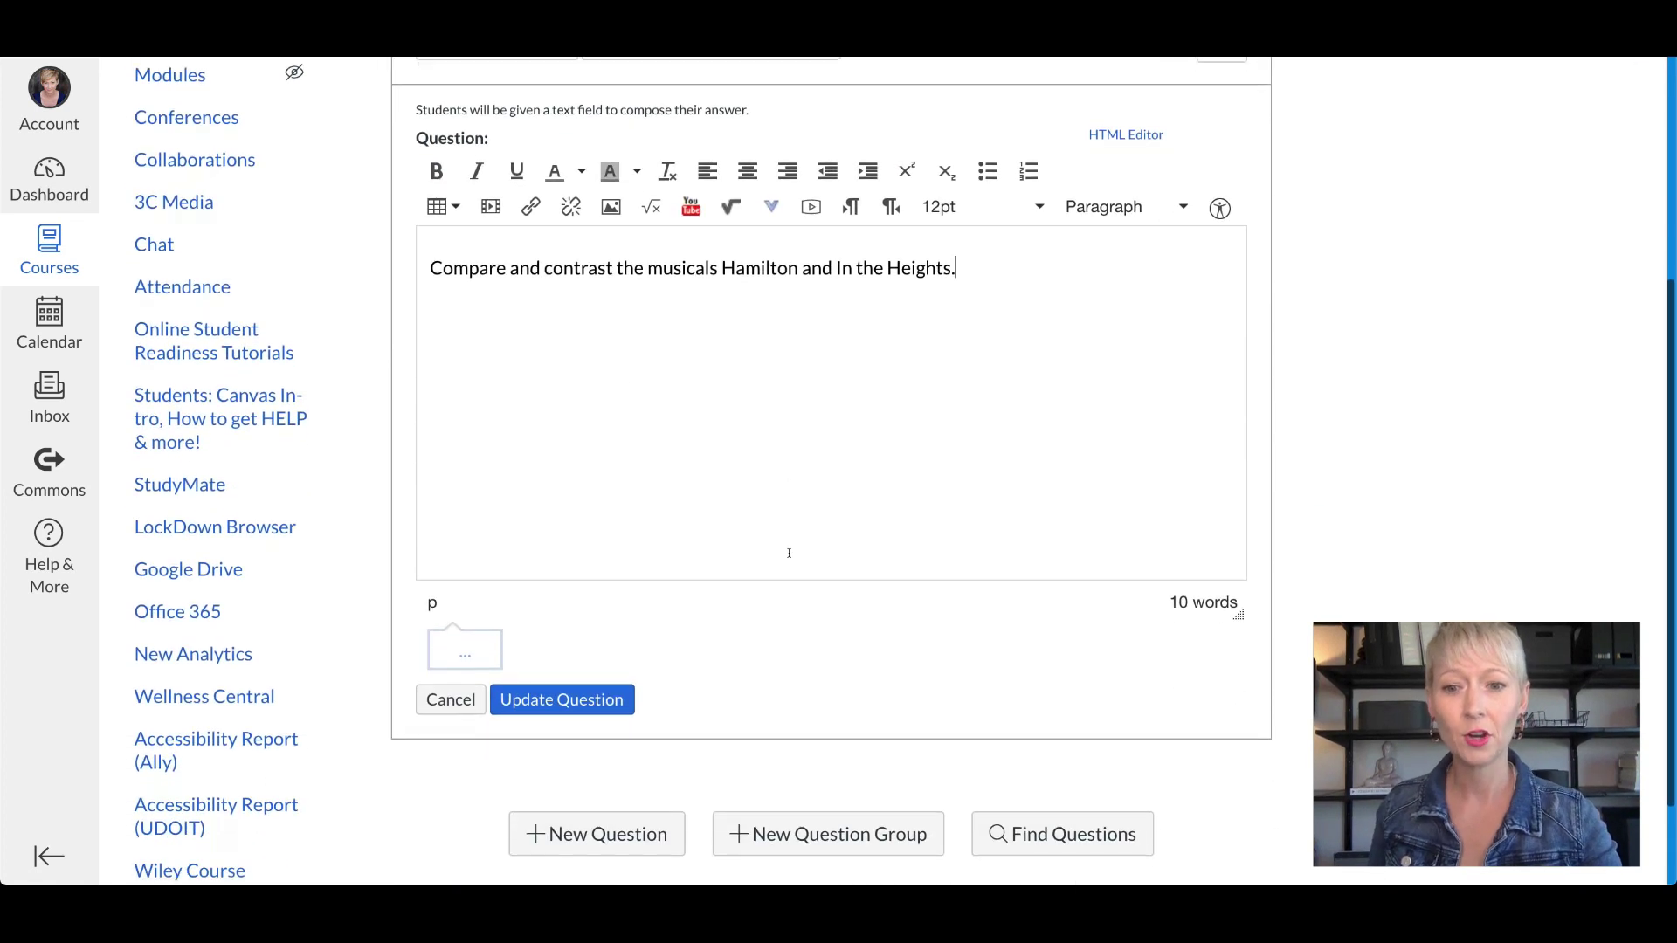
left_click(584, 699)
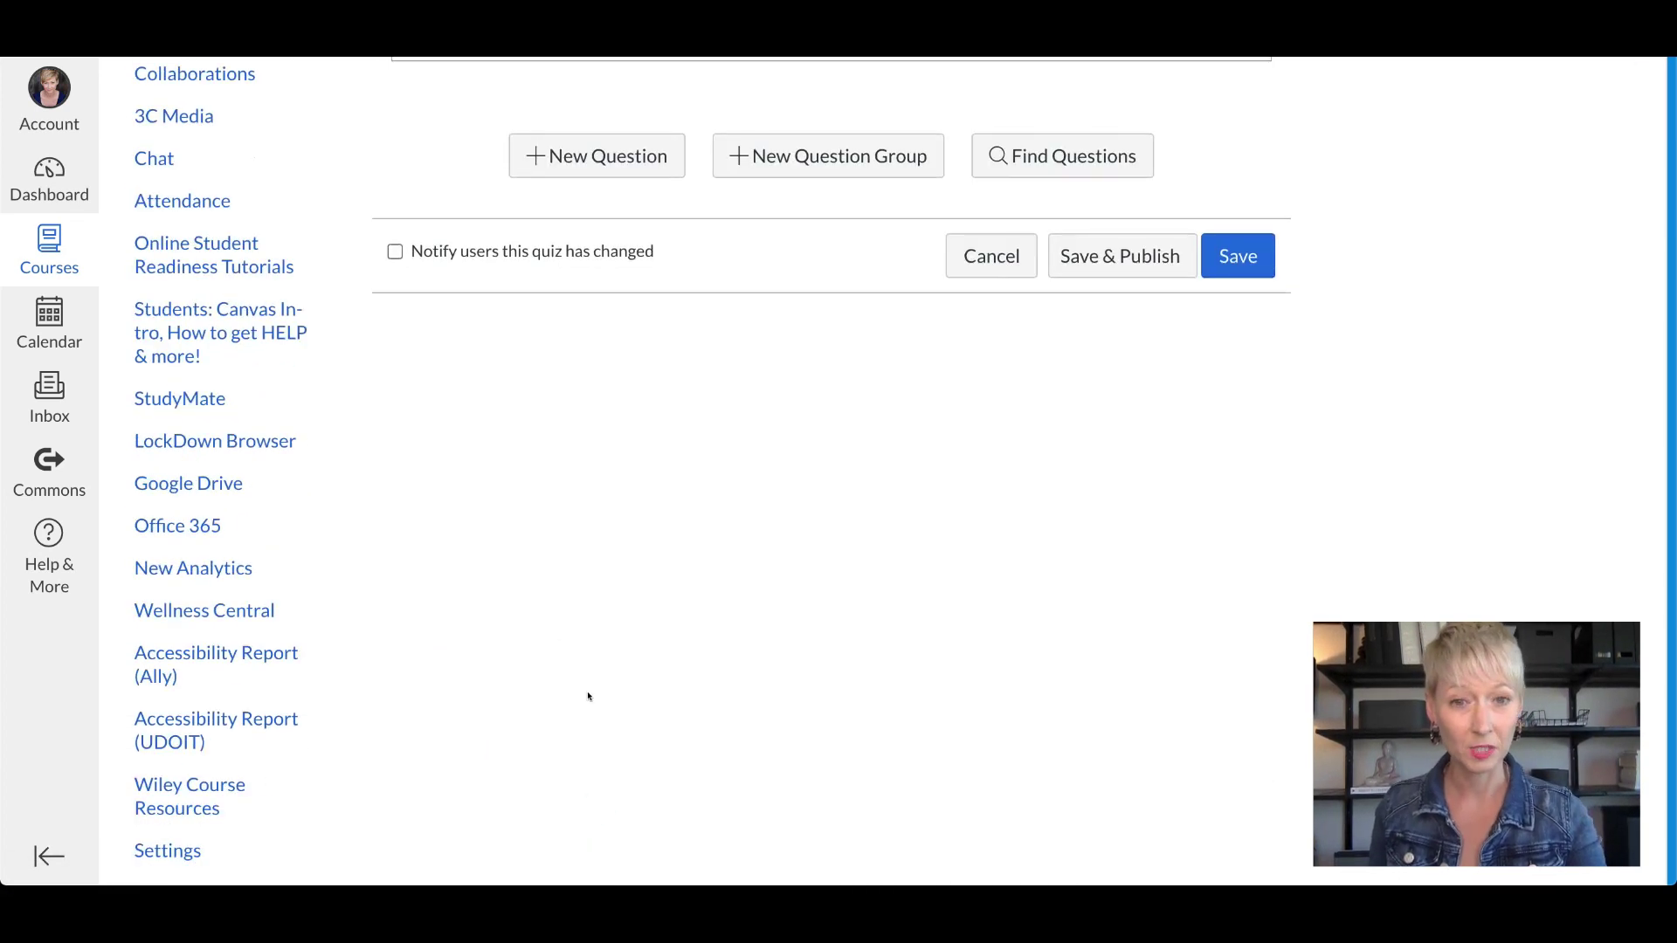
Step: Save the quiz and open its preview at the essay question
left_click(1227, 255)
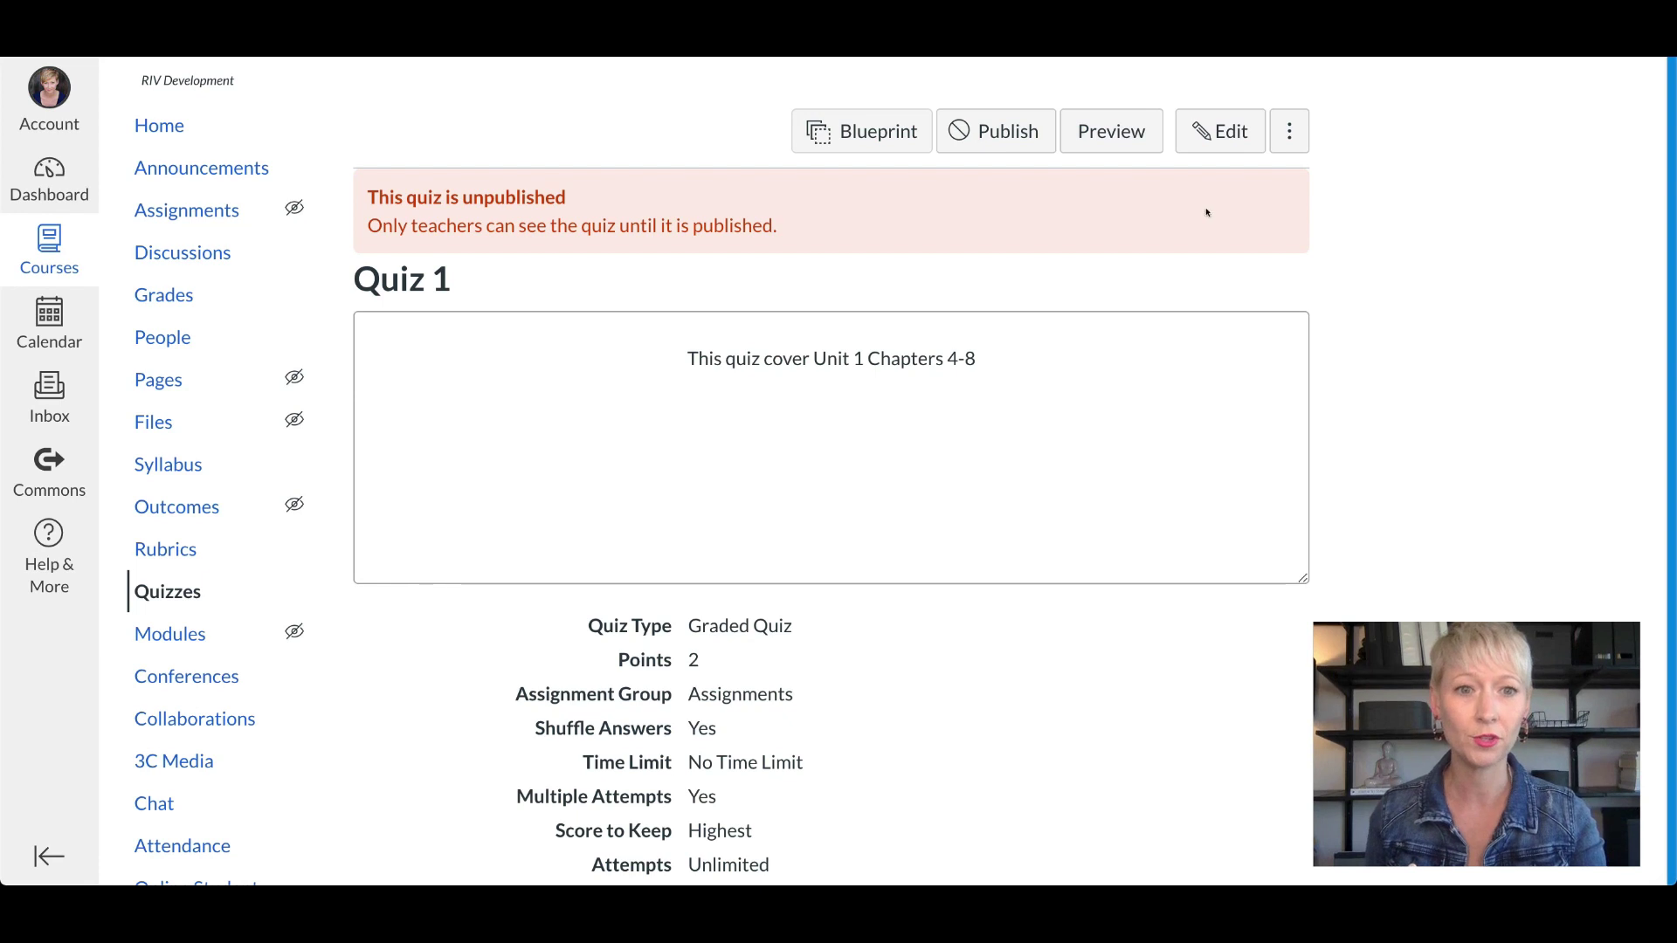
left_click(1098, 127)
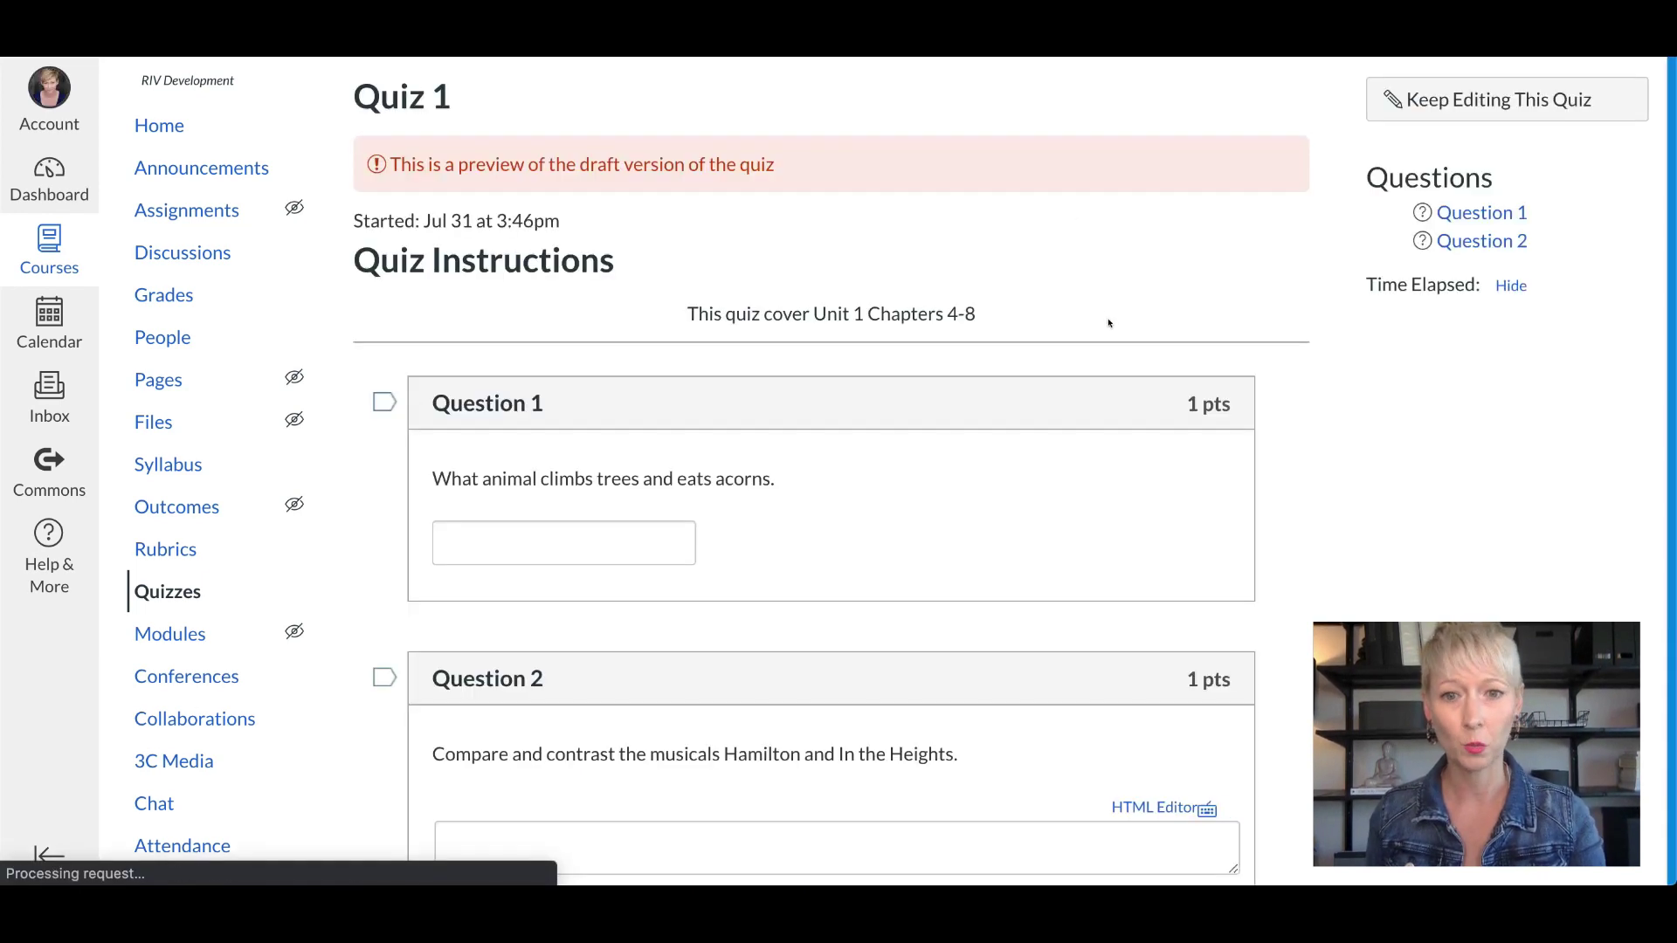
scroll(793, 326, "down", 2)
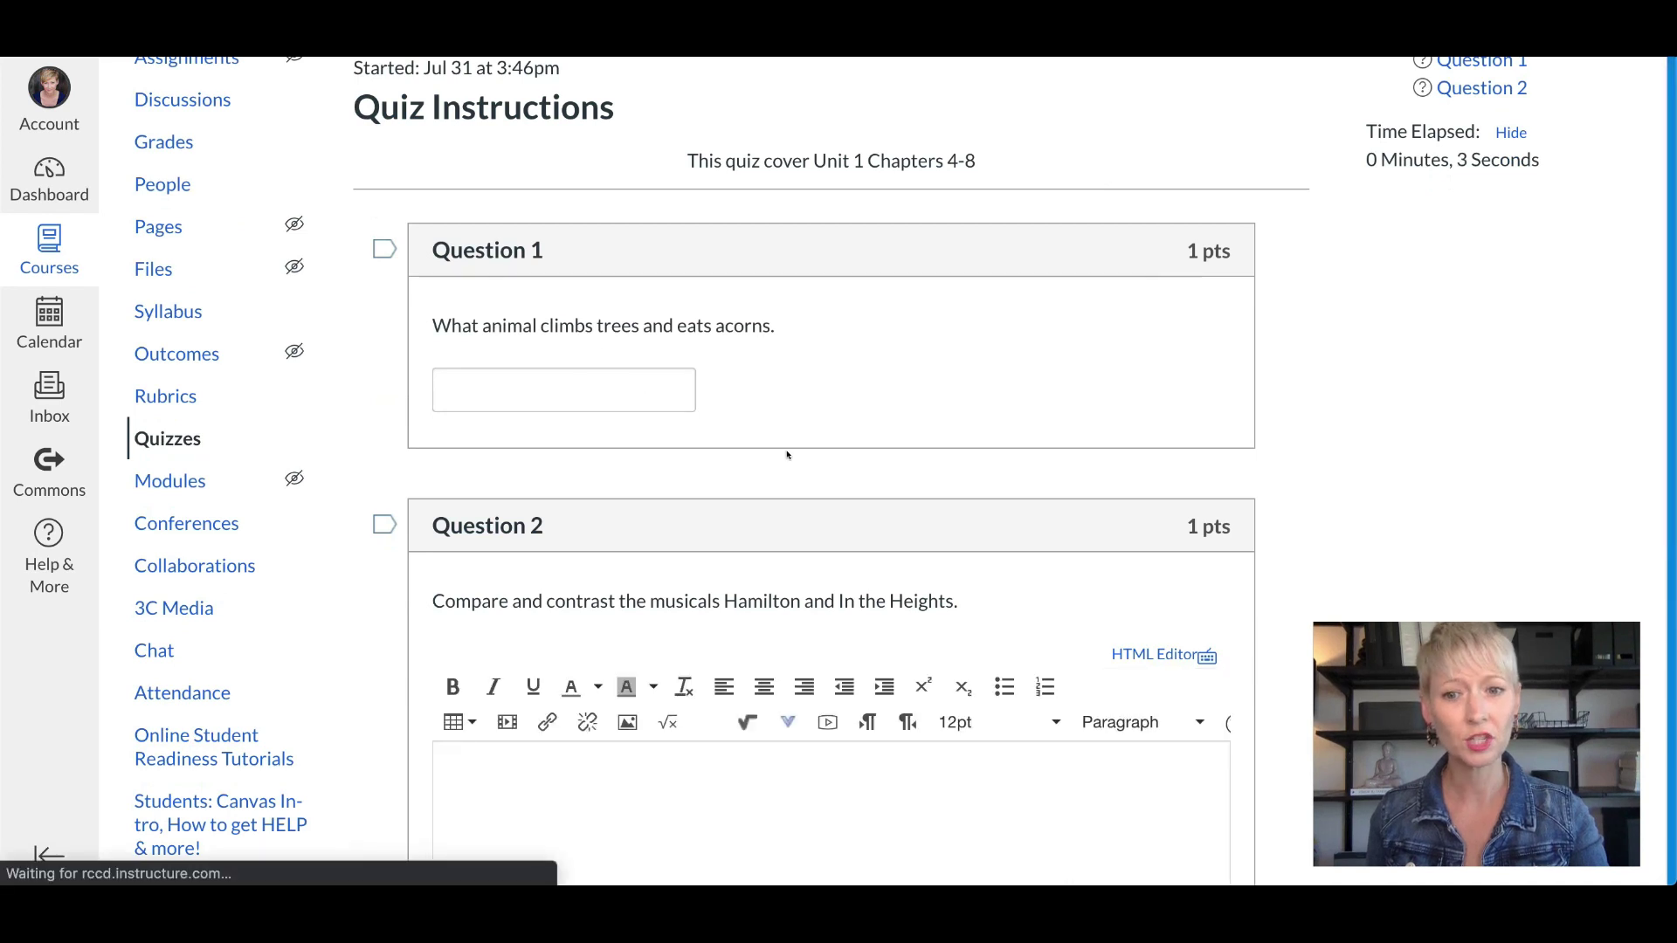
scroll(784, 454, "down", 3)
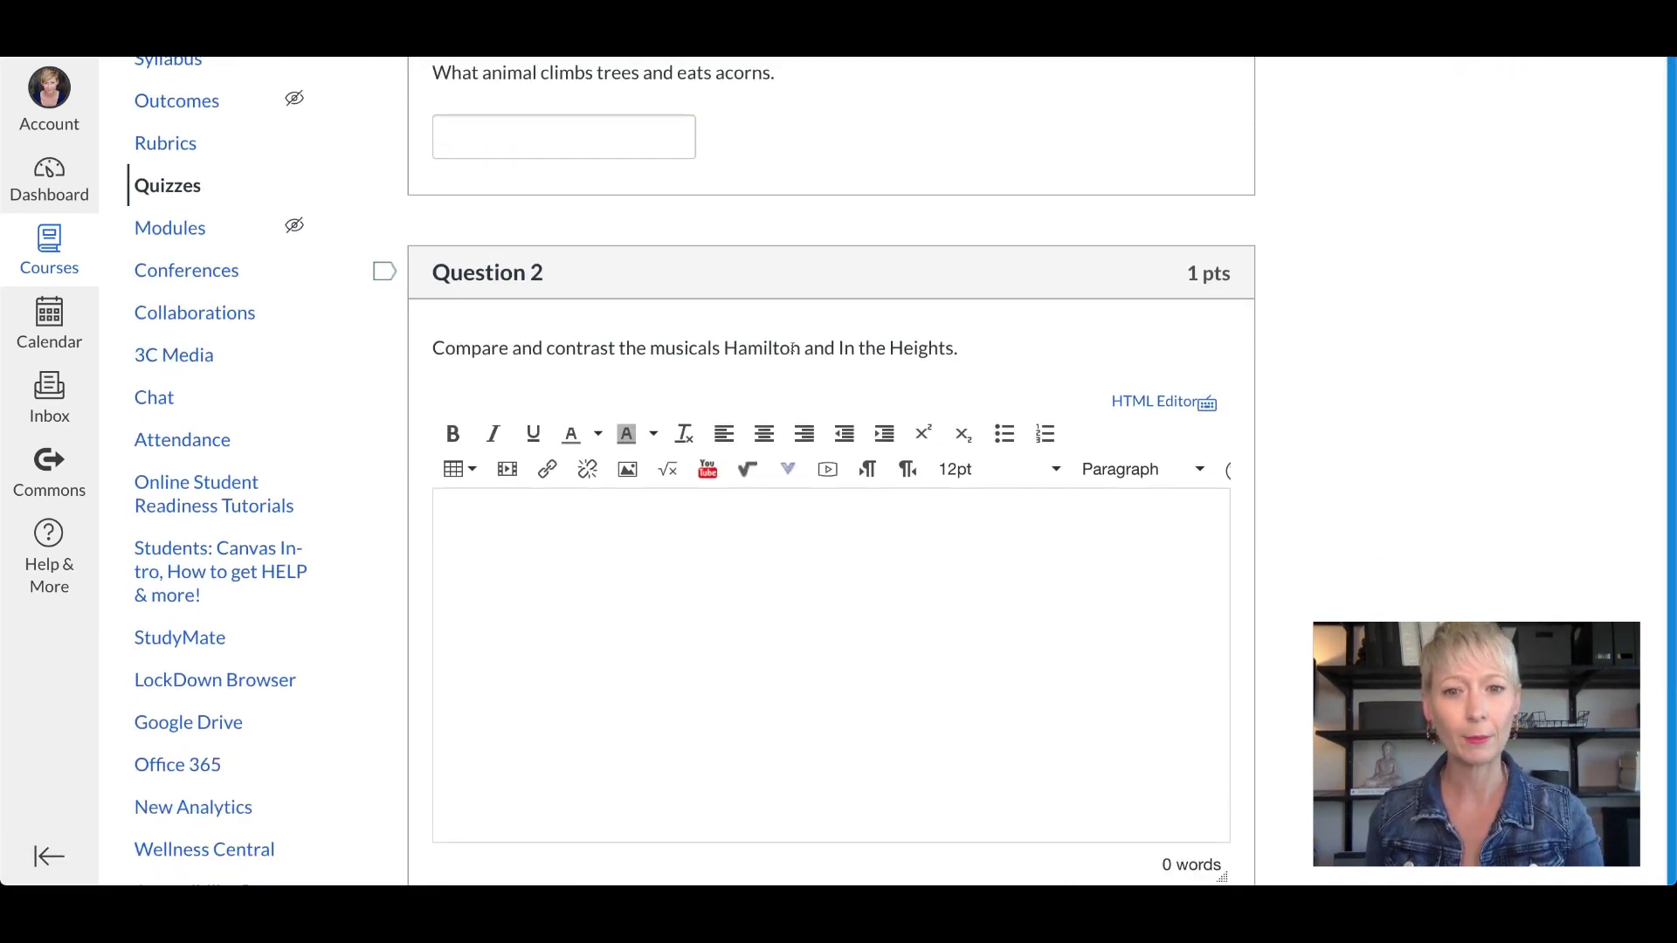
Step: Answer Question 2 with "type their answer" and submit the quiz preview, leaving Question 1 blank
left_click(700, 591)
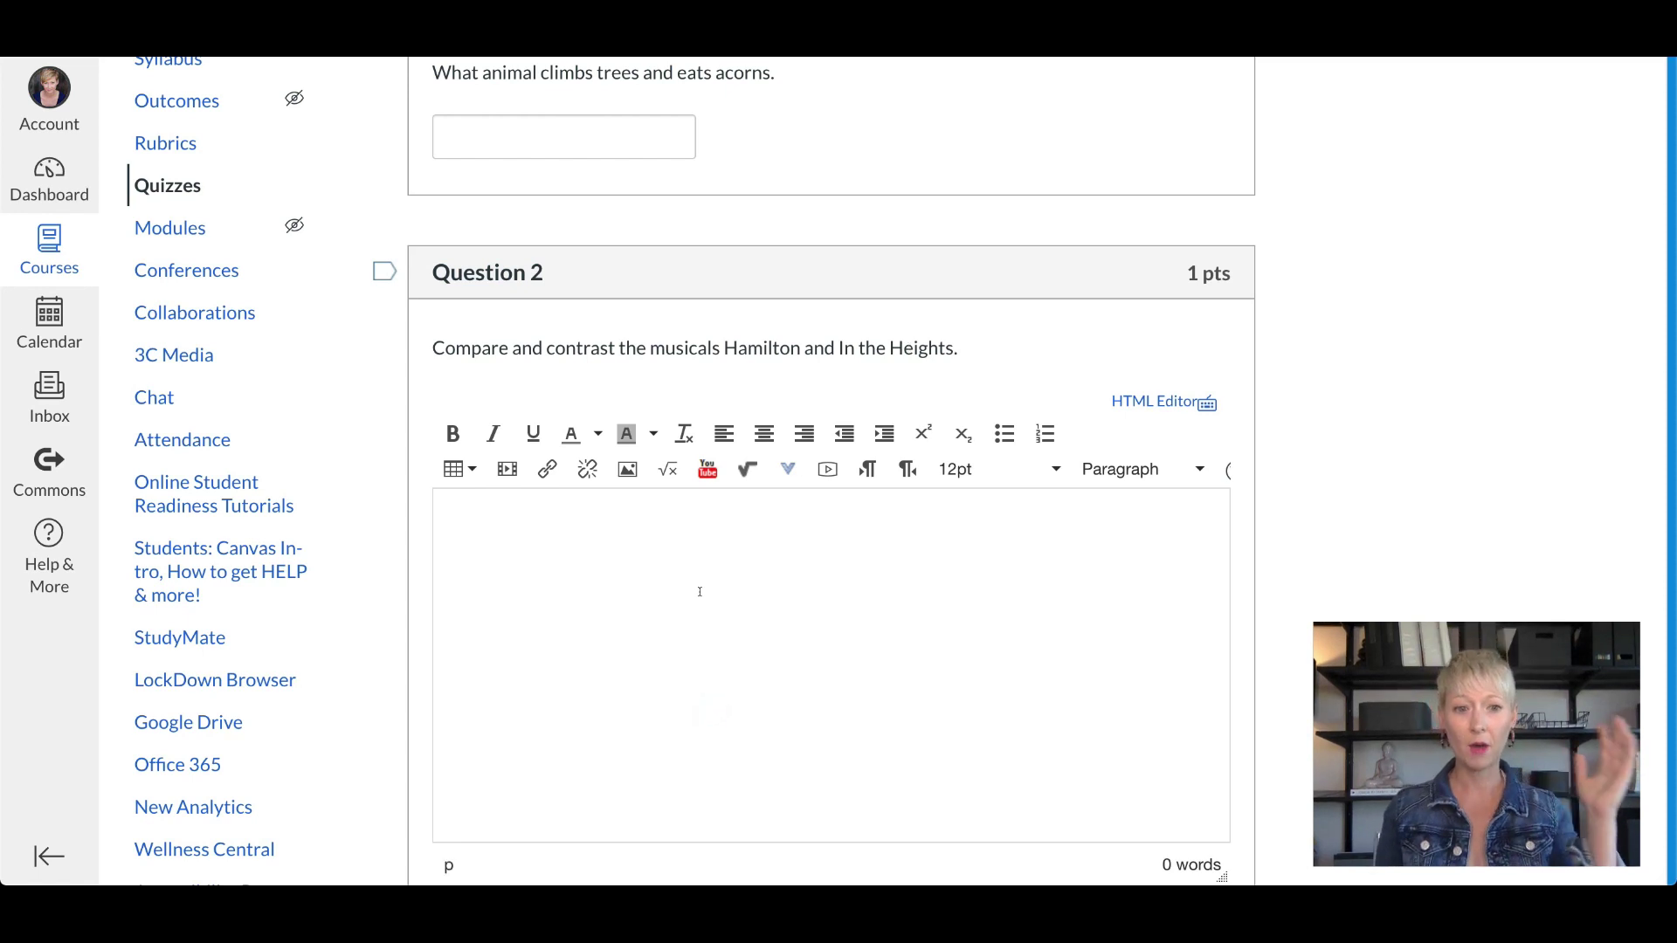
type("type their ")
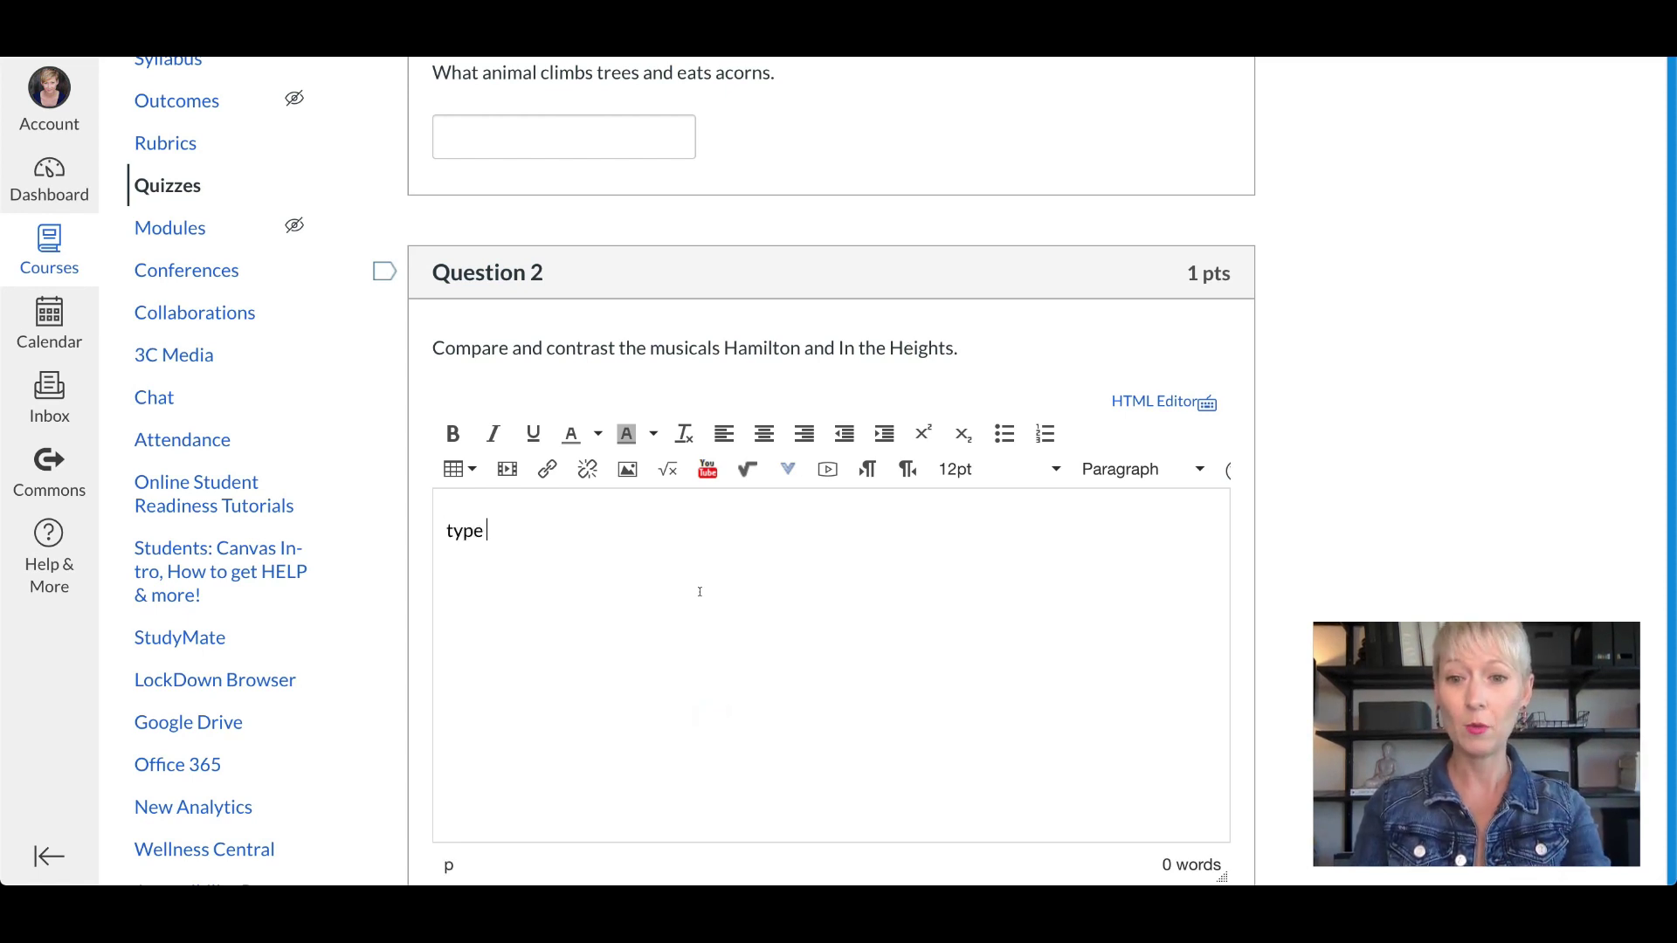
type("answer")
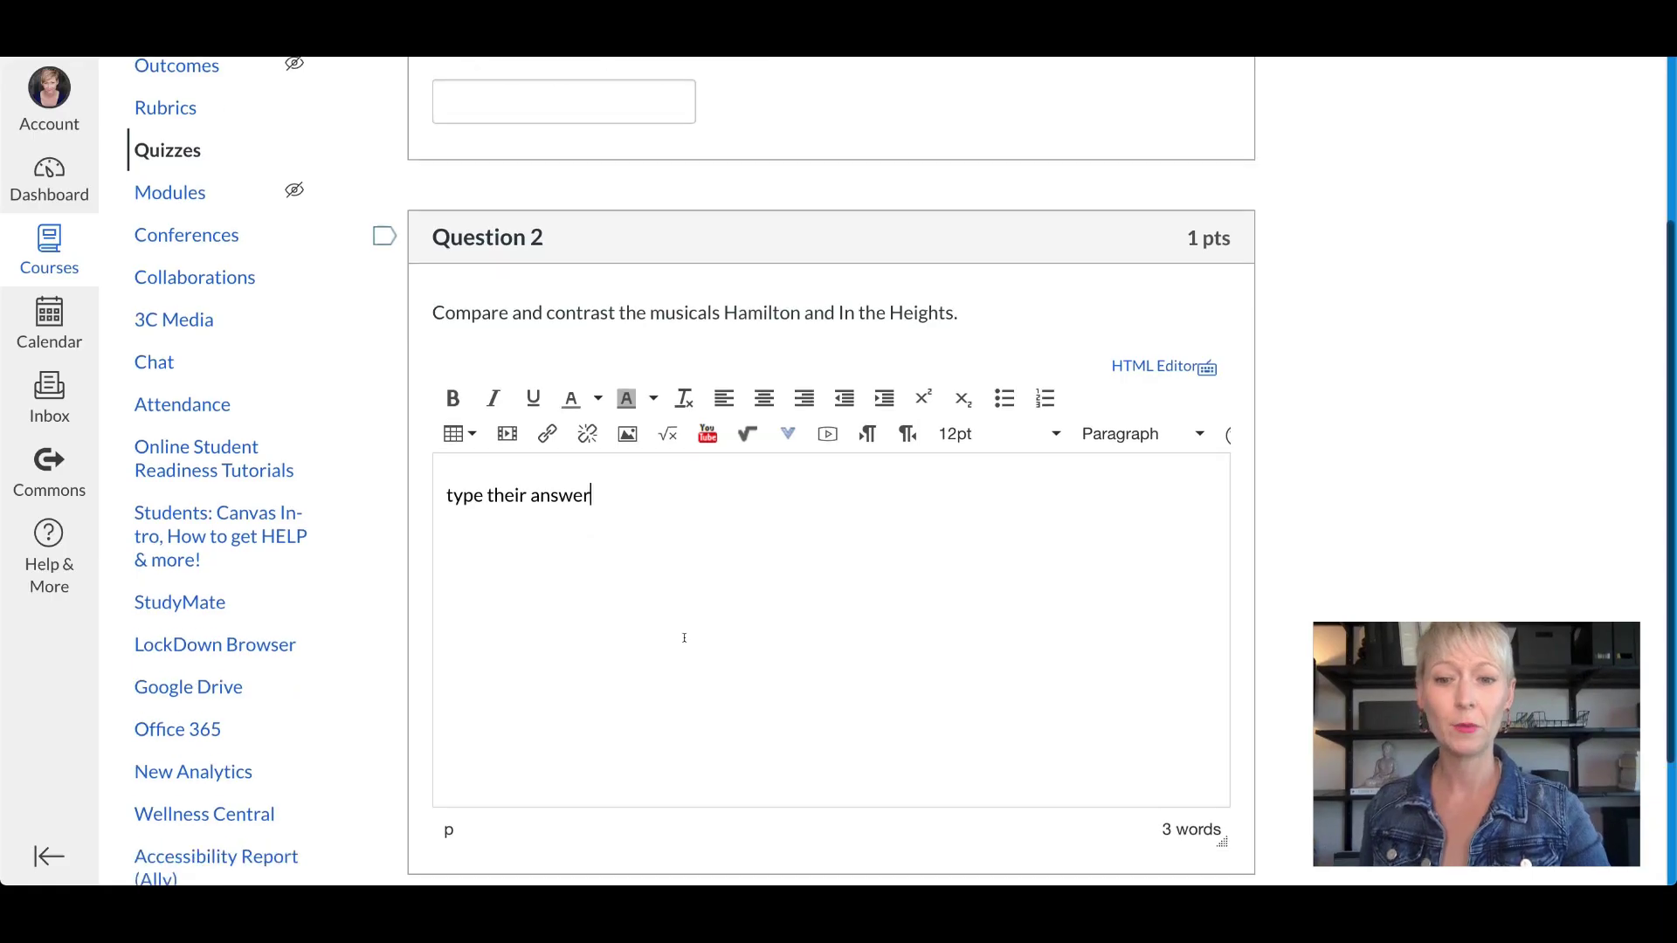
scroll(683, 640, "down", 3)
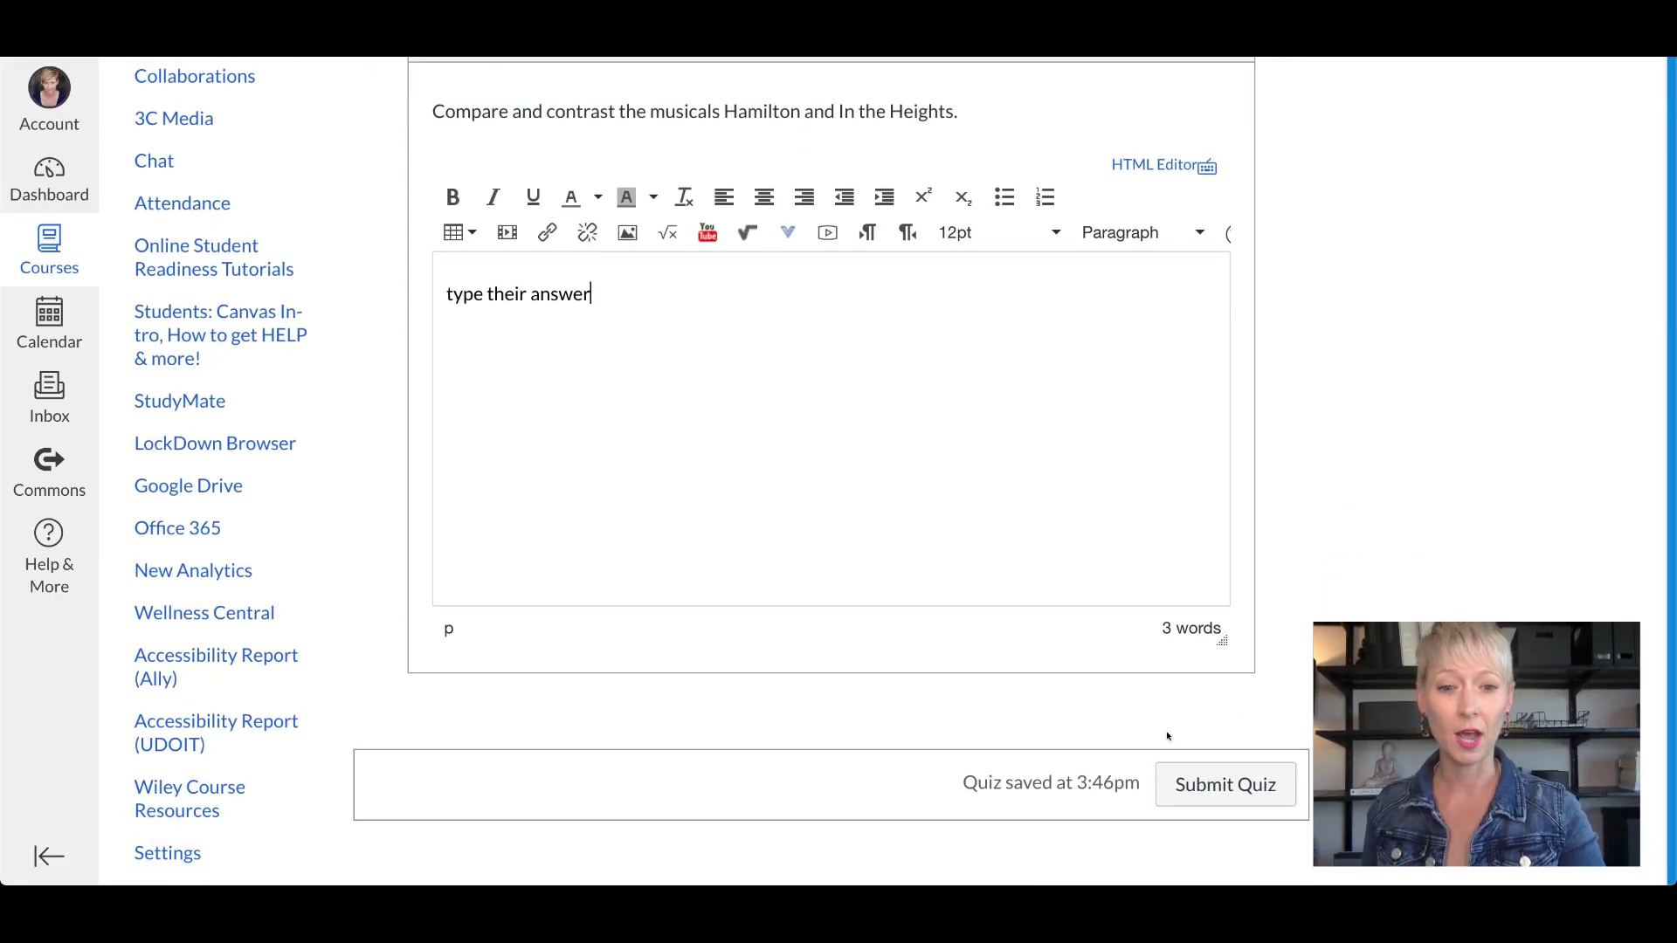
left_click(1211, 786)
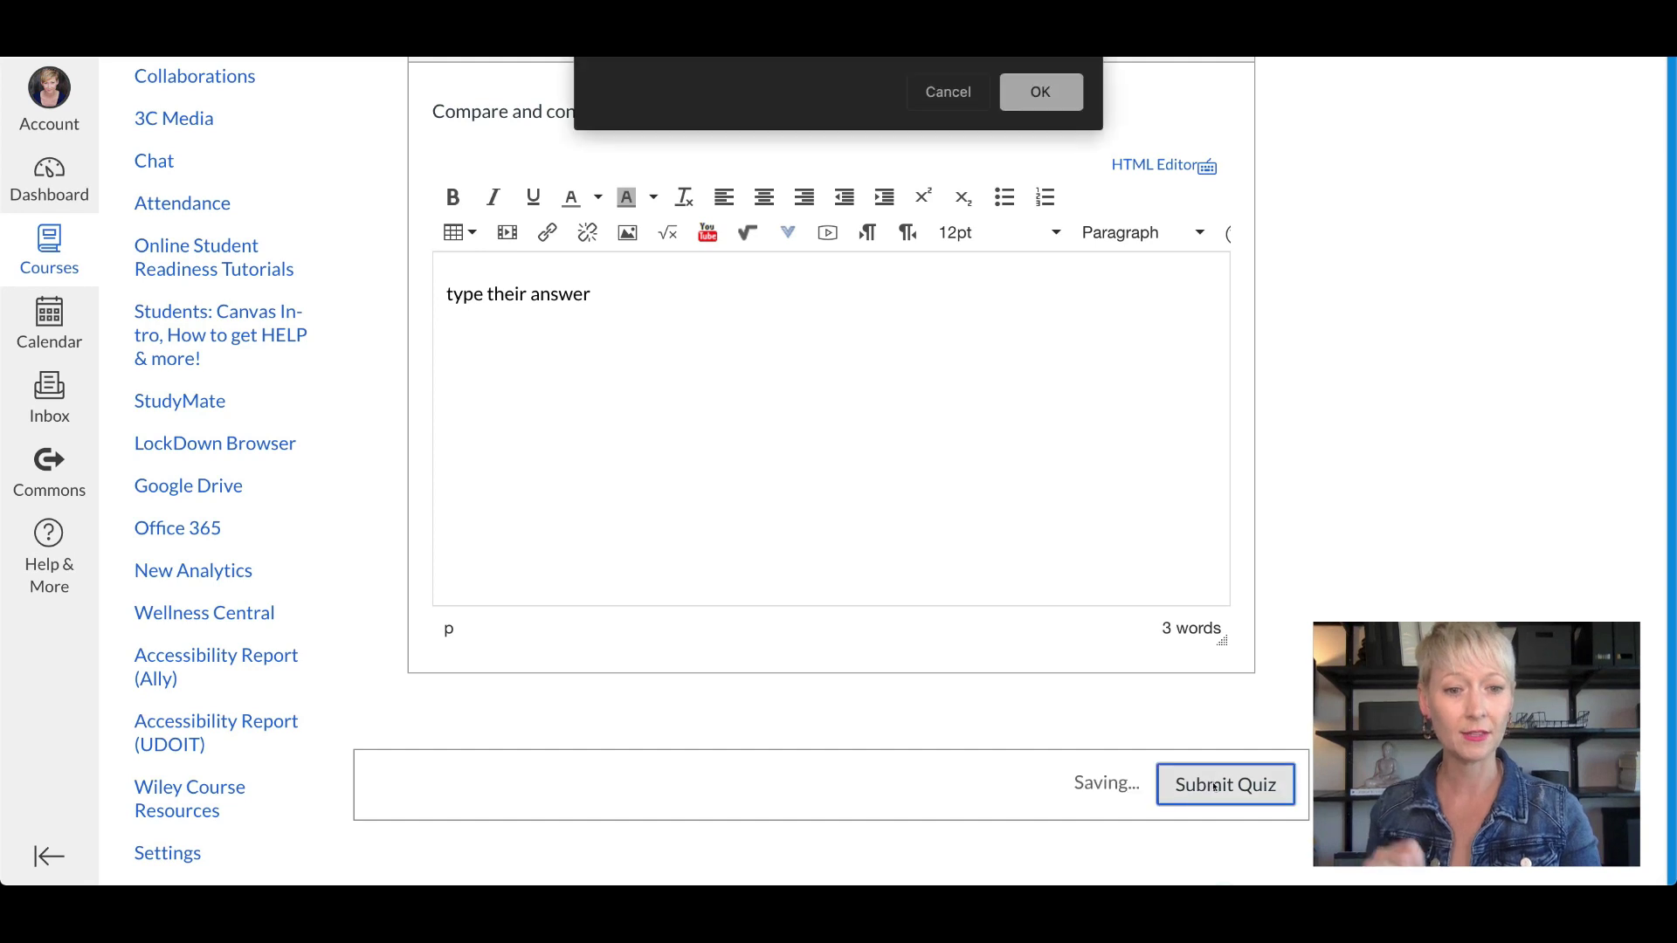
left_click(1048, 100)
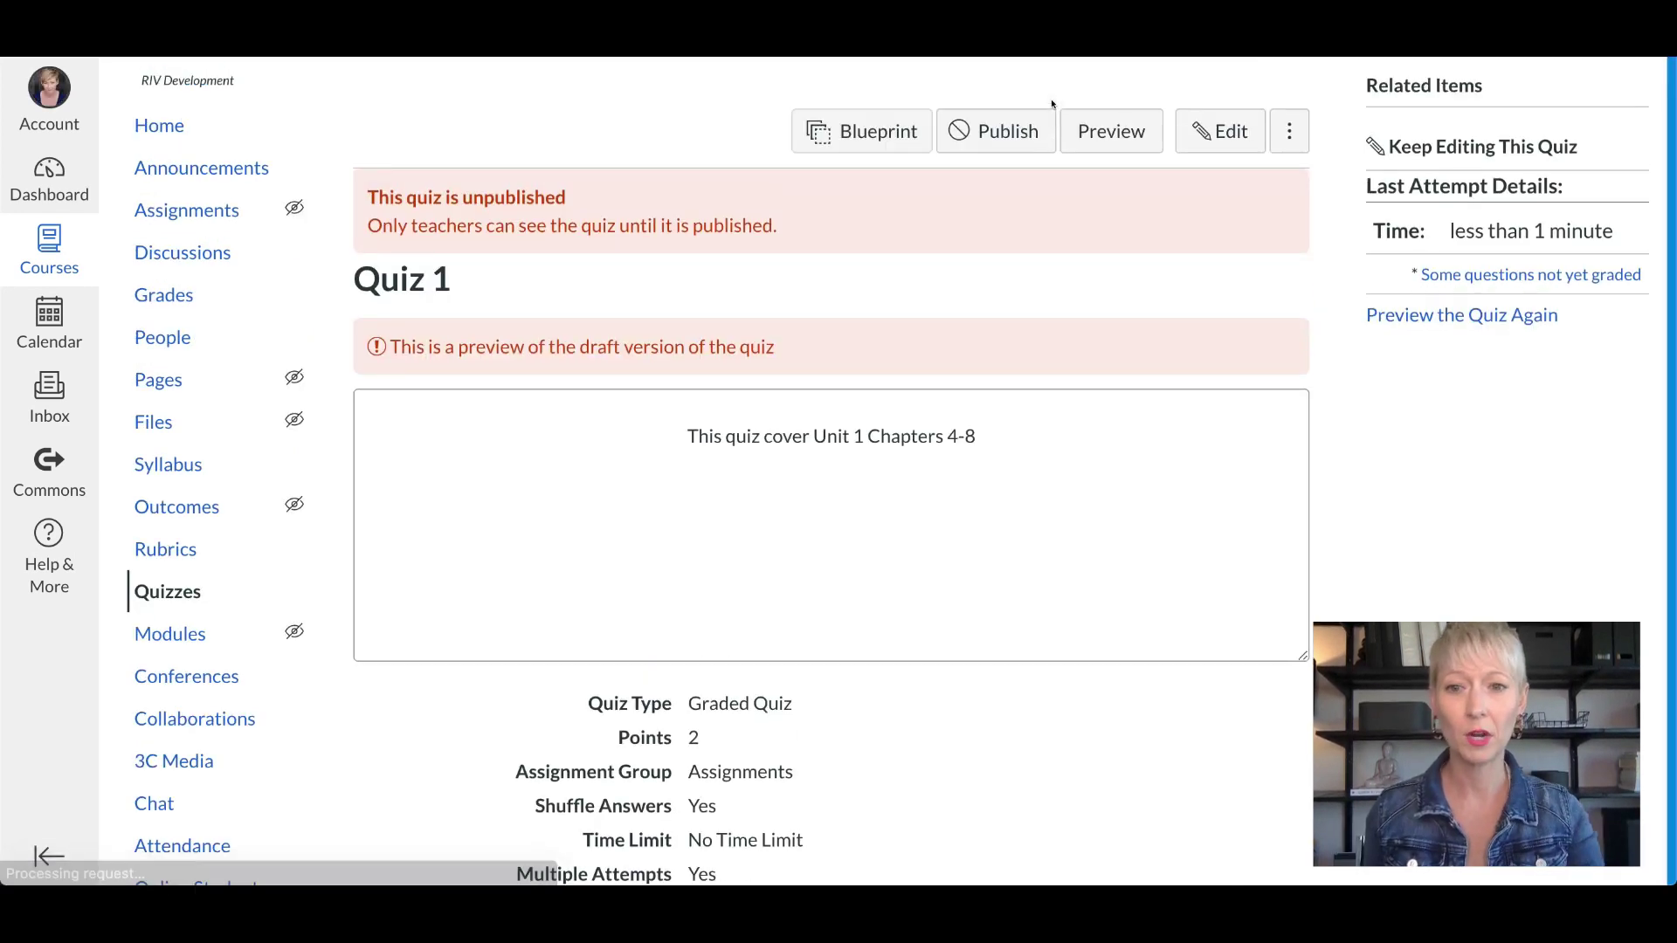
Step: Review the submitted attempt's score and the grading status of both questions
scroll(983, 537, "down", 3)
scroll(984, 540, "down", 10)
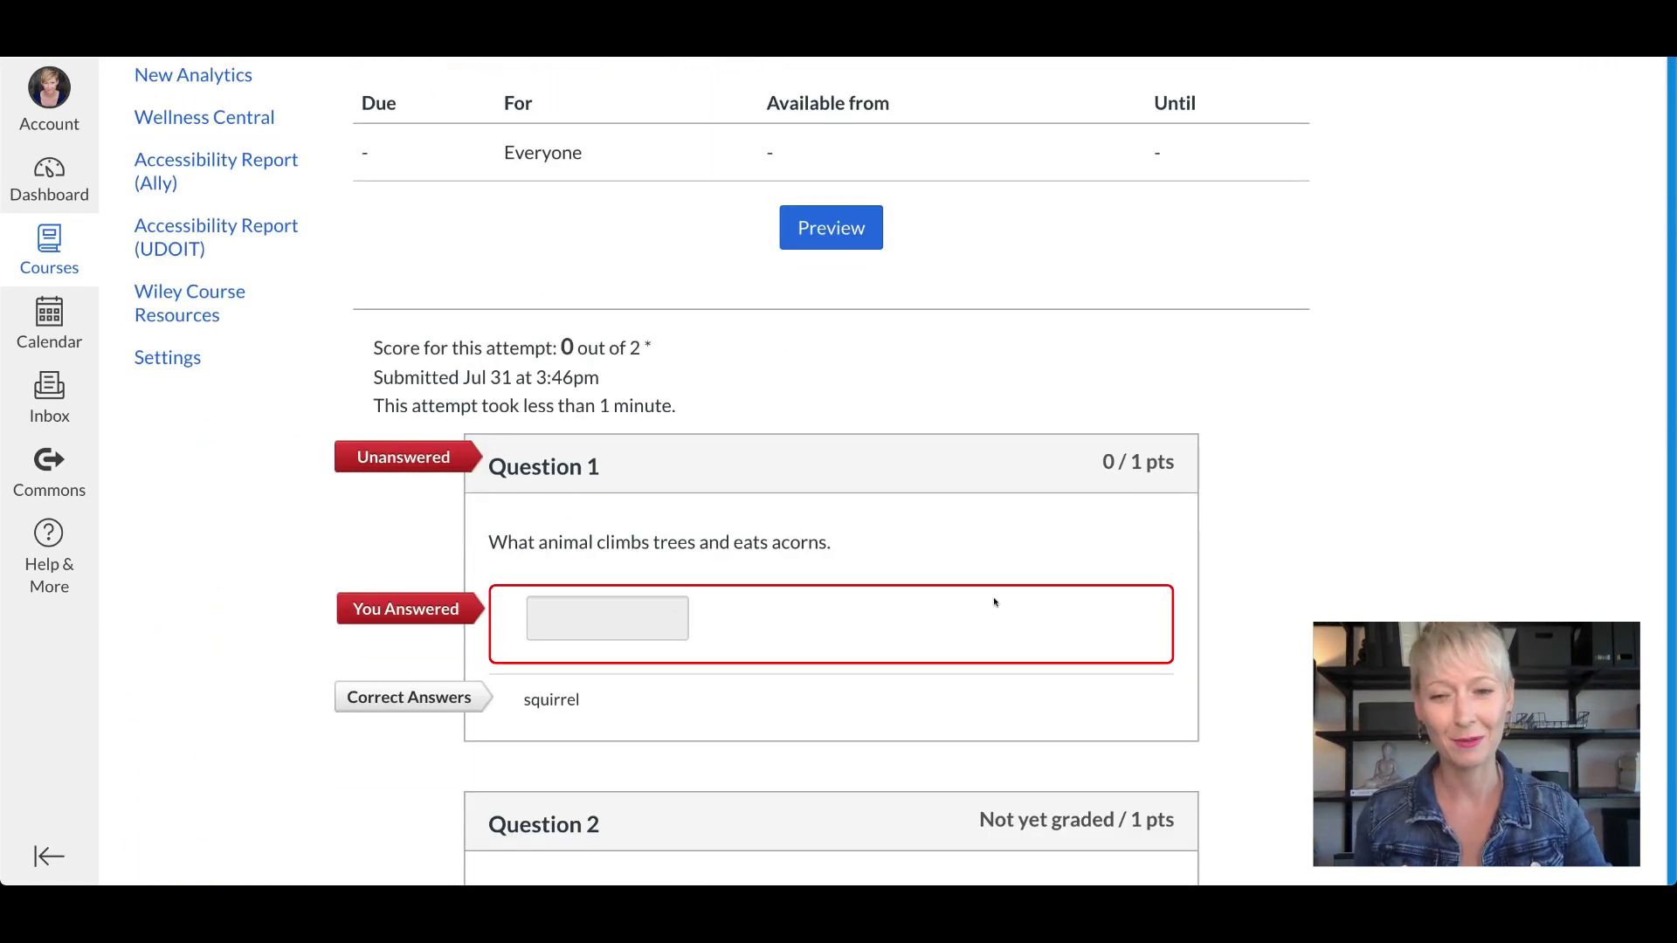
scroll(992, 599, "down", 4)
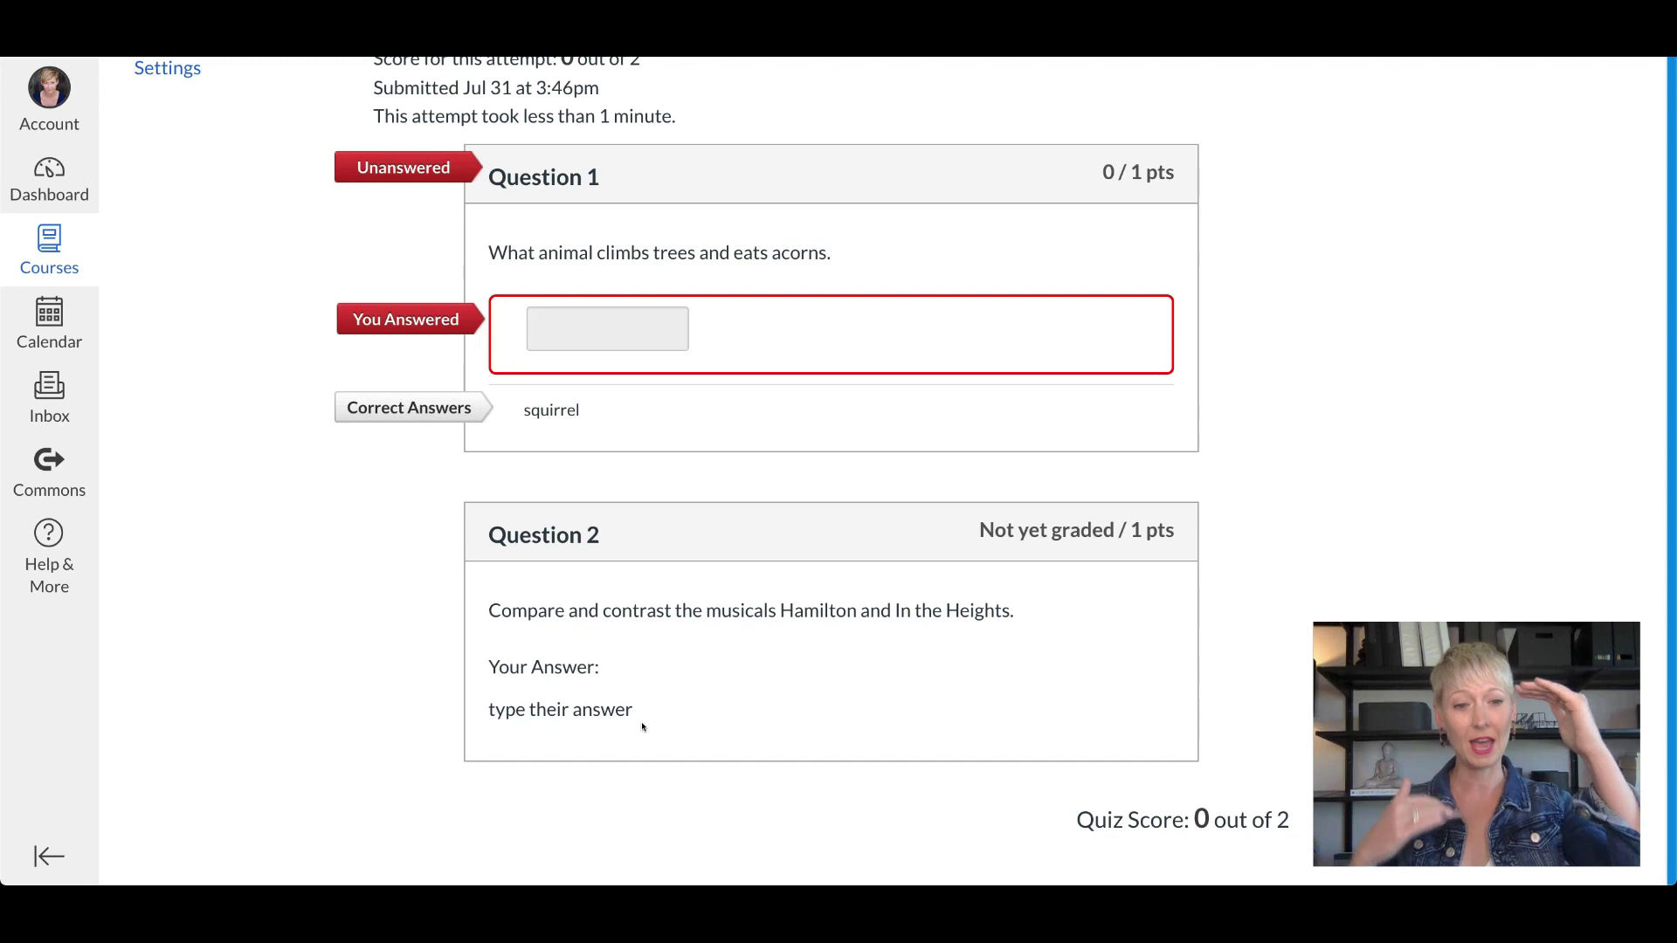
Step: Reopen the quiz's questions for editing and add a new question of type Matching
scroll(793, 653, "up", 5)
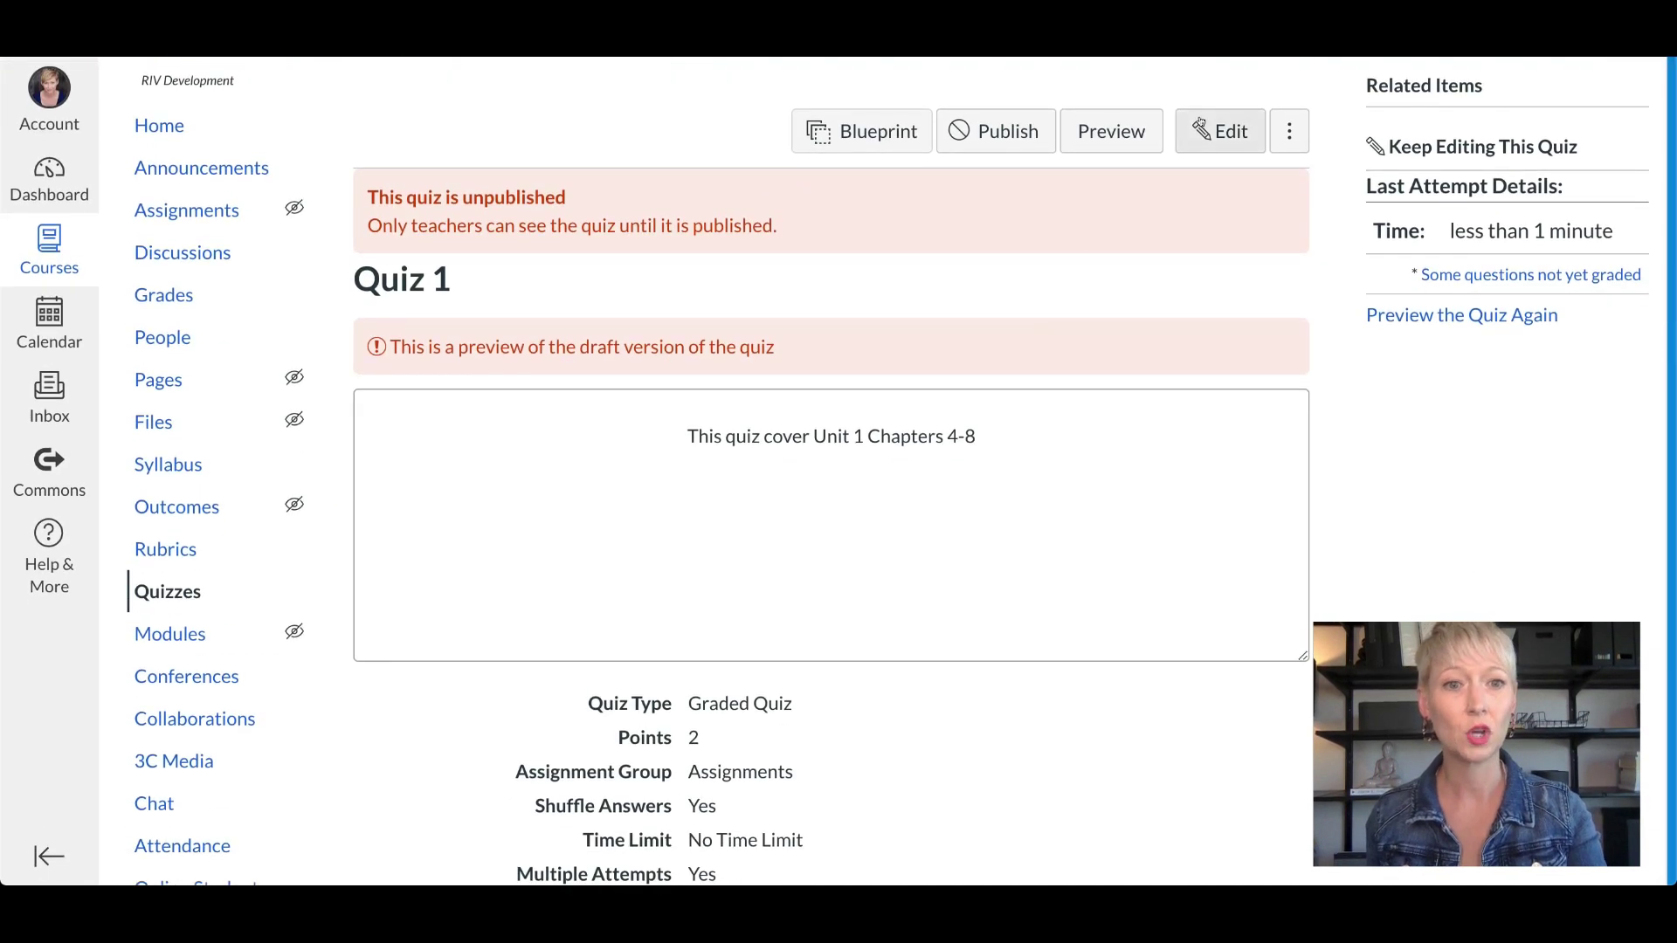
left_click(1202, 131)
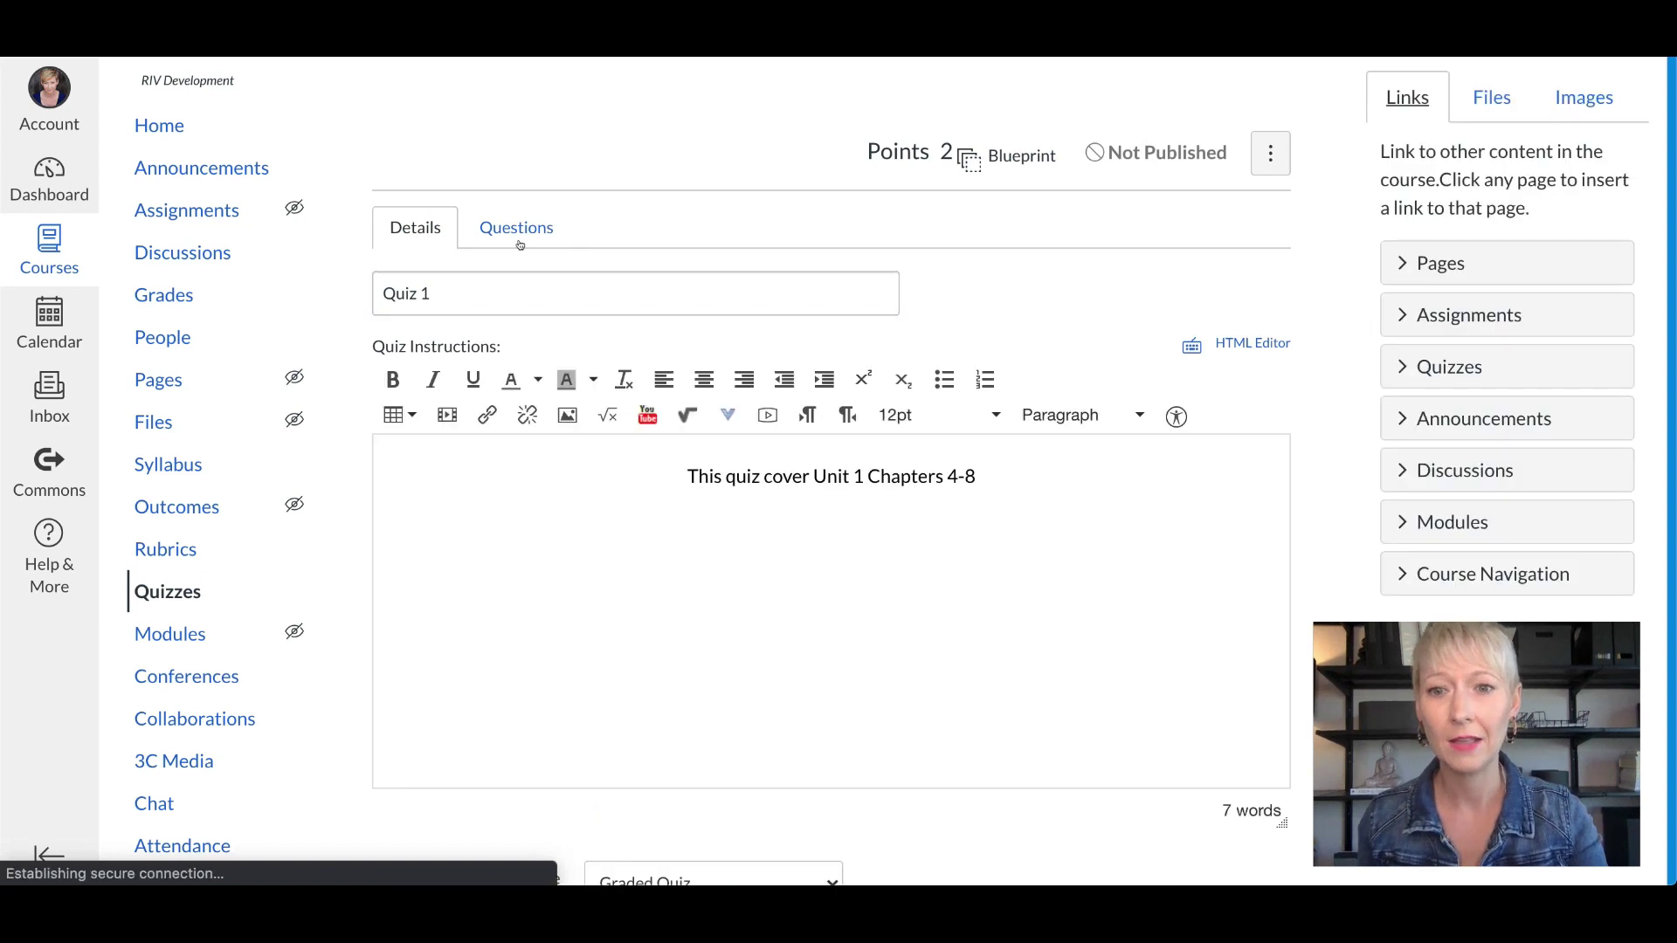
left_click(517, 224)
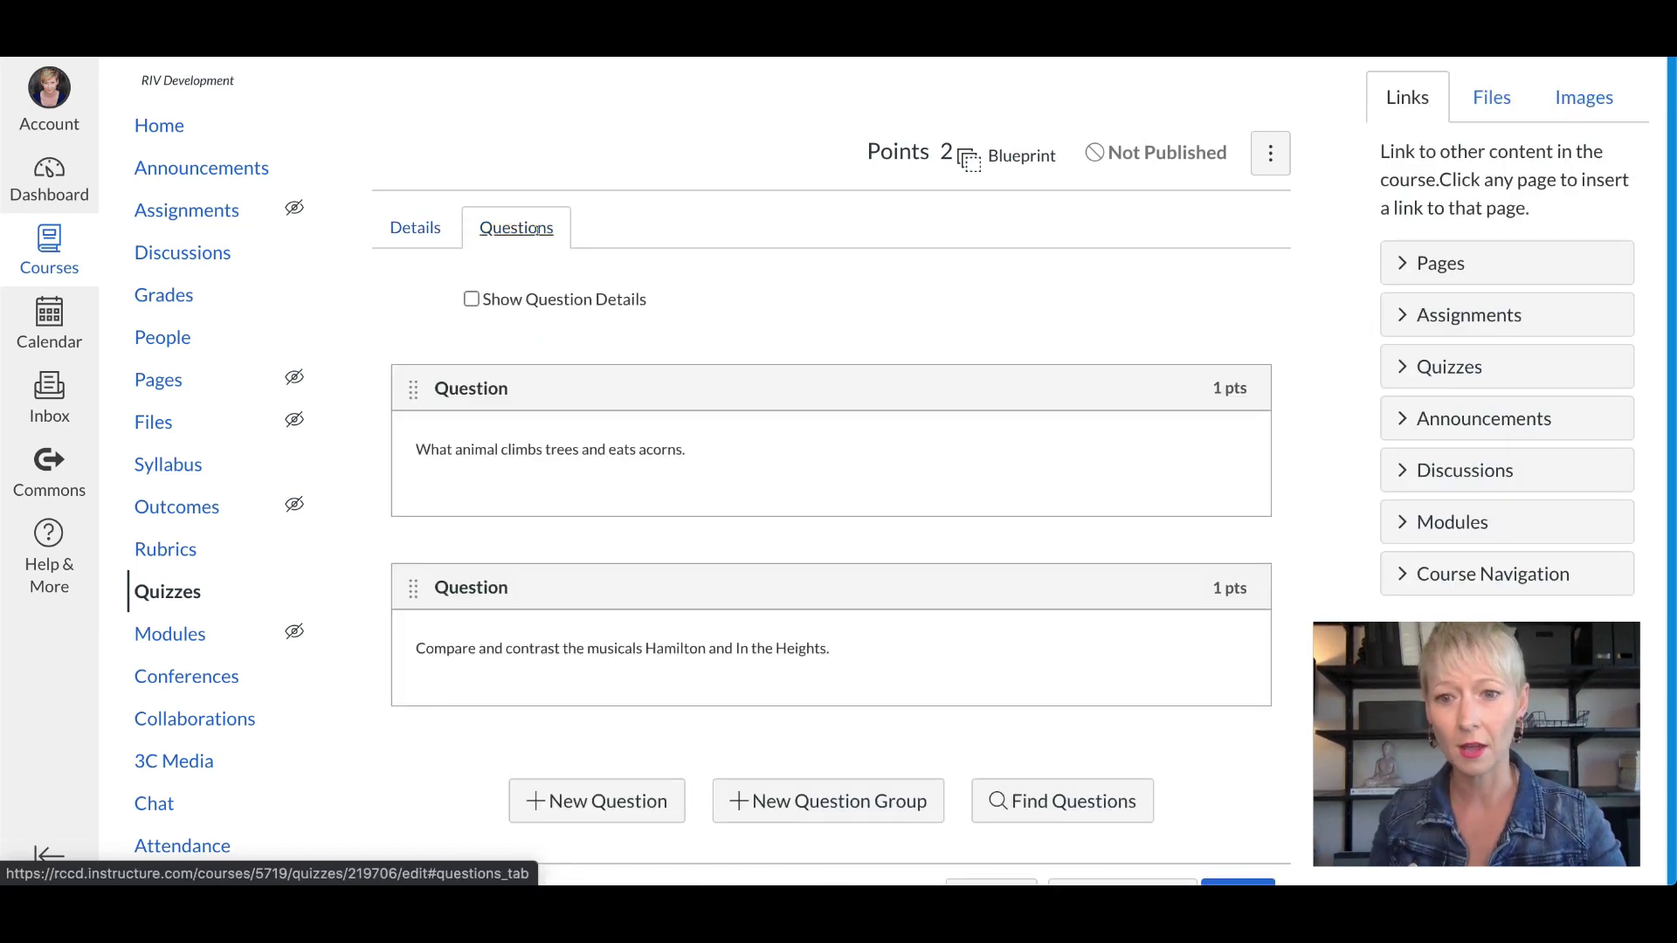
scroll(539, 229, "down", 3)
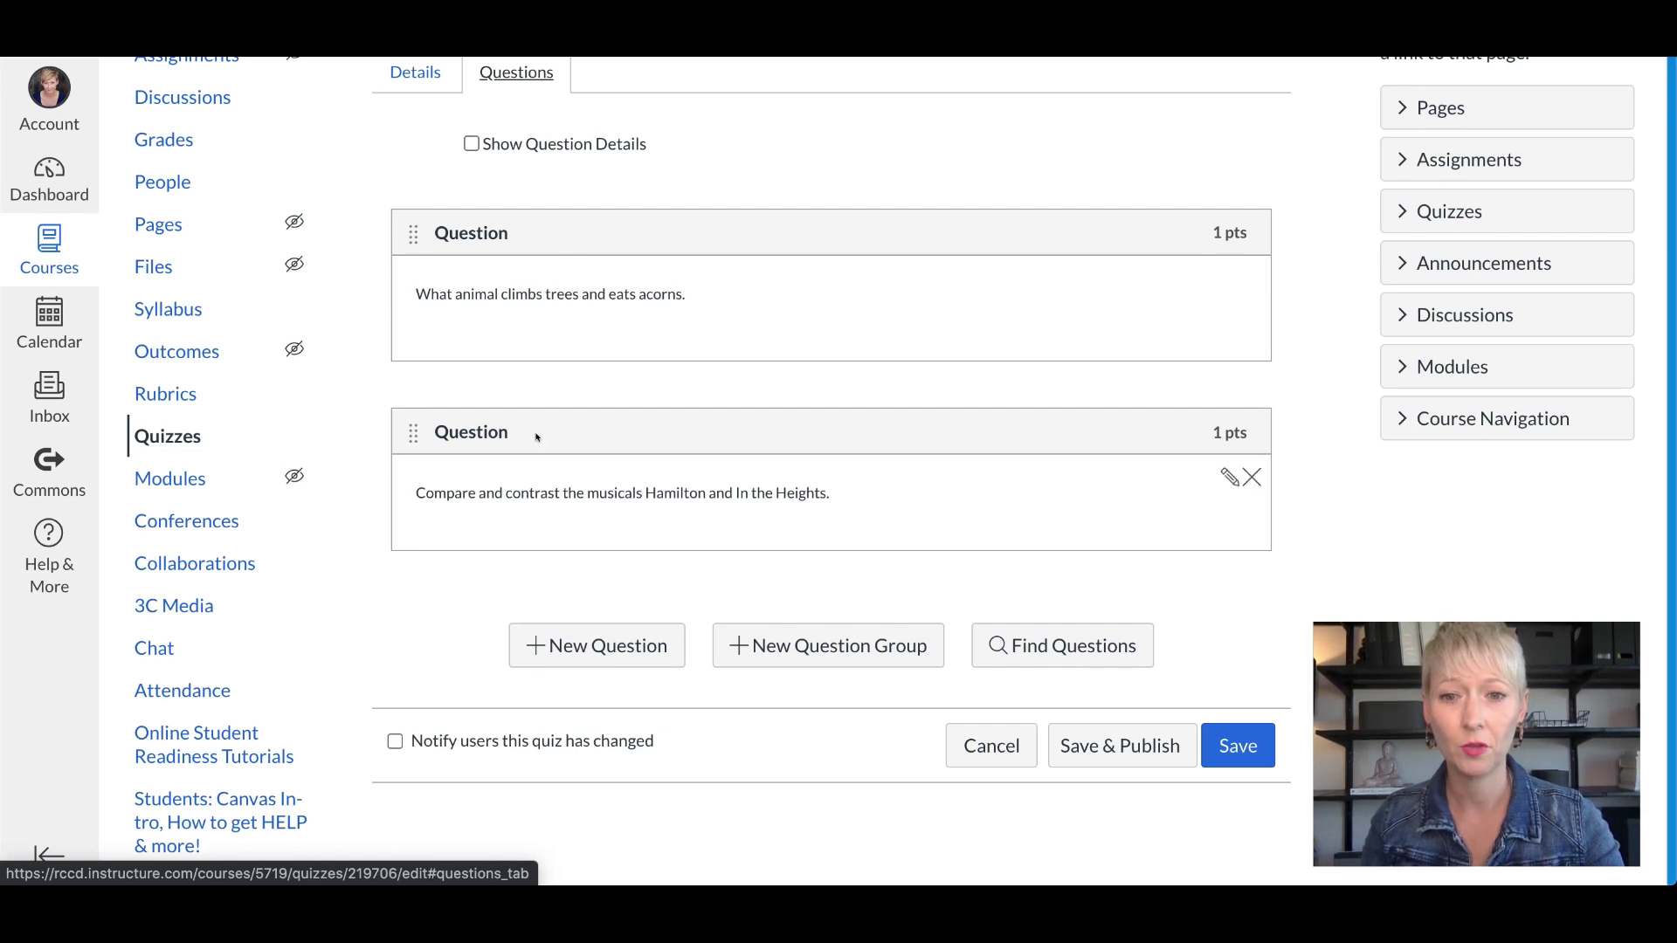
scroll(558, 443, "down", 1)
scroll(558, 443, "down", 3)
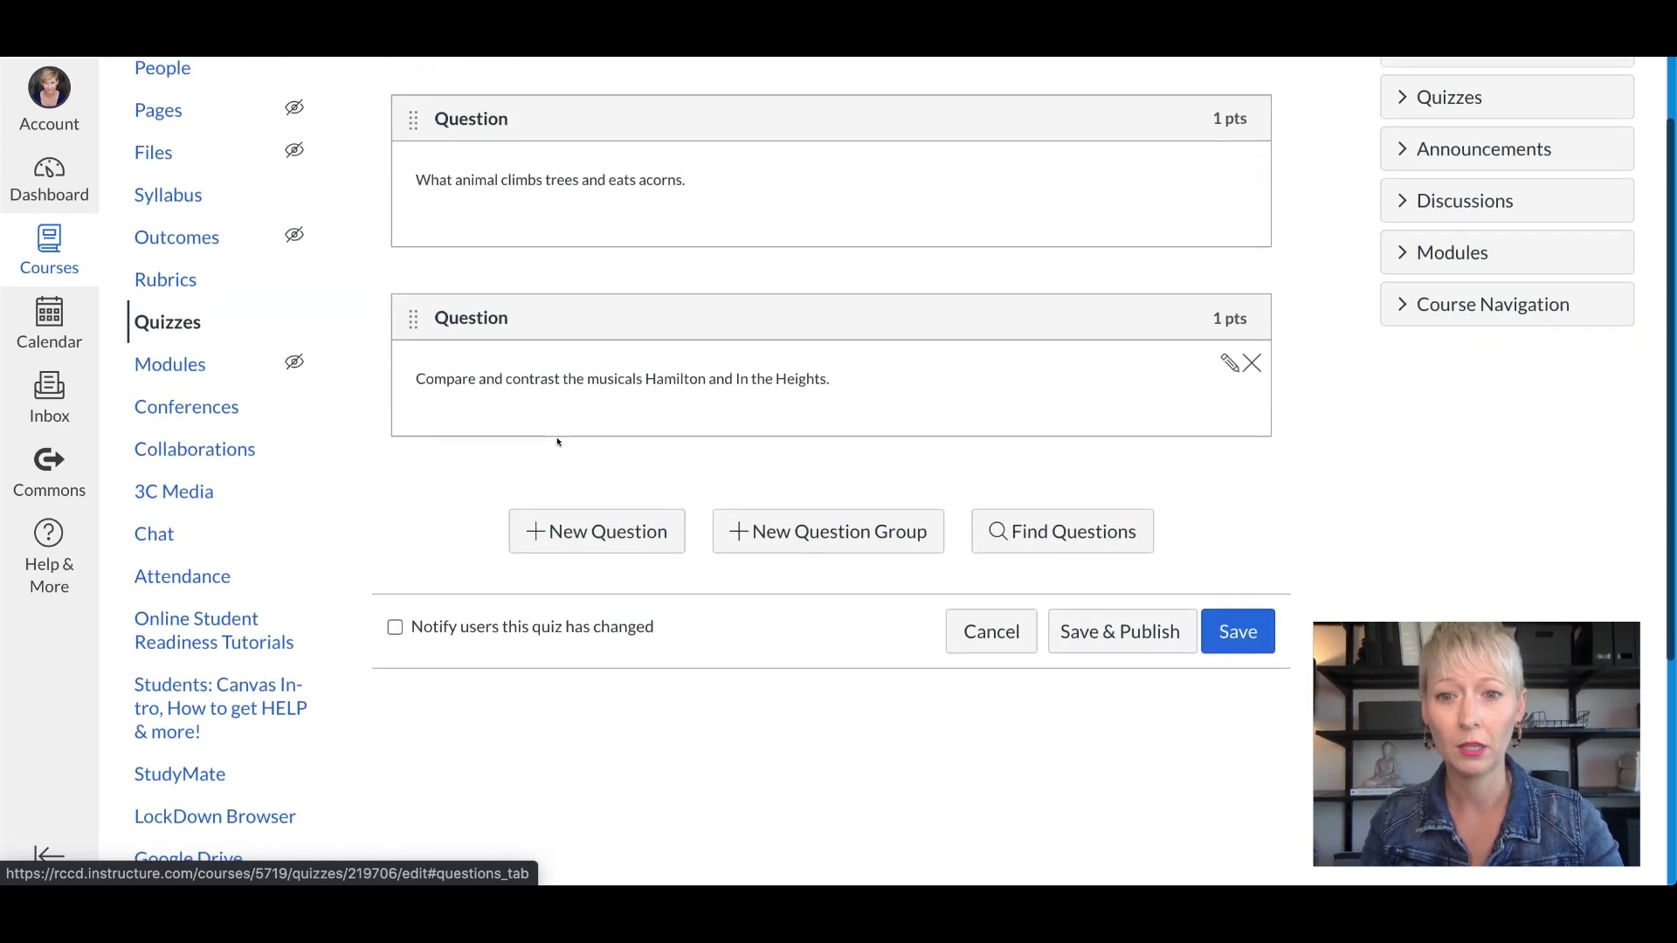
left_click(599, 532)
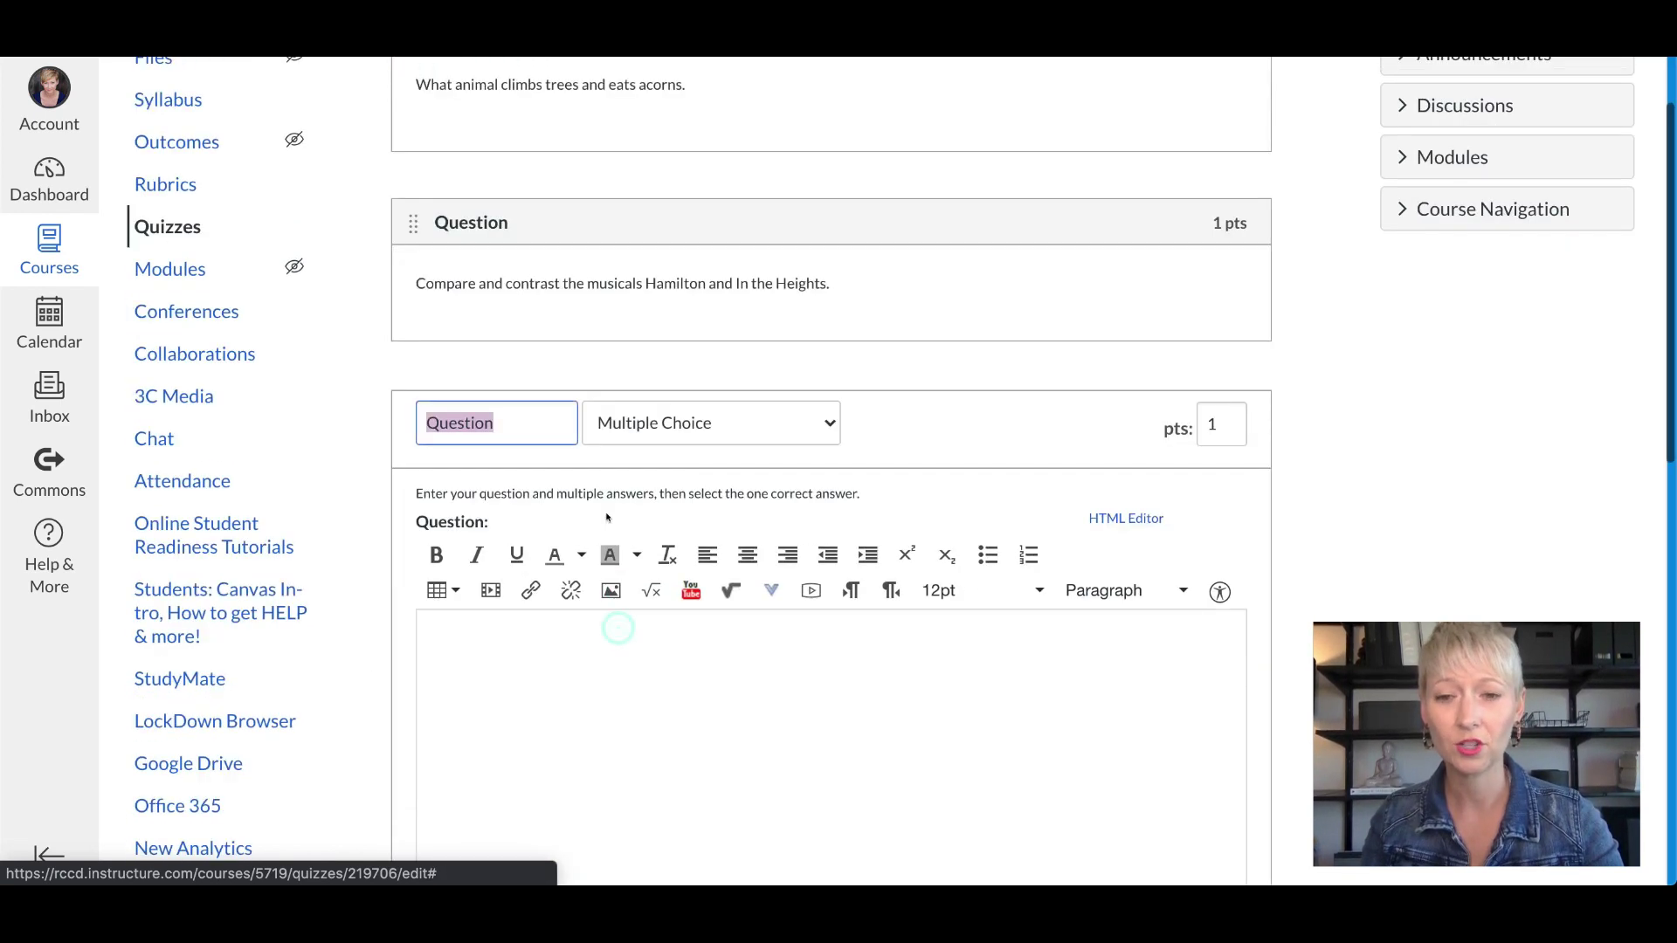
left_click(819, 424)
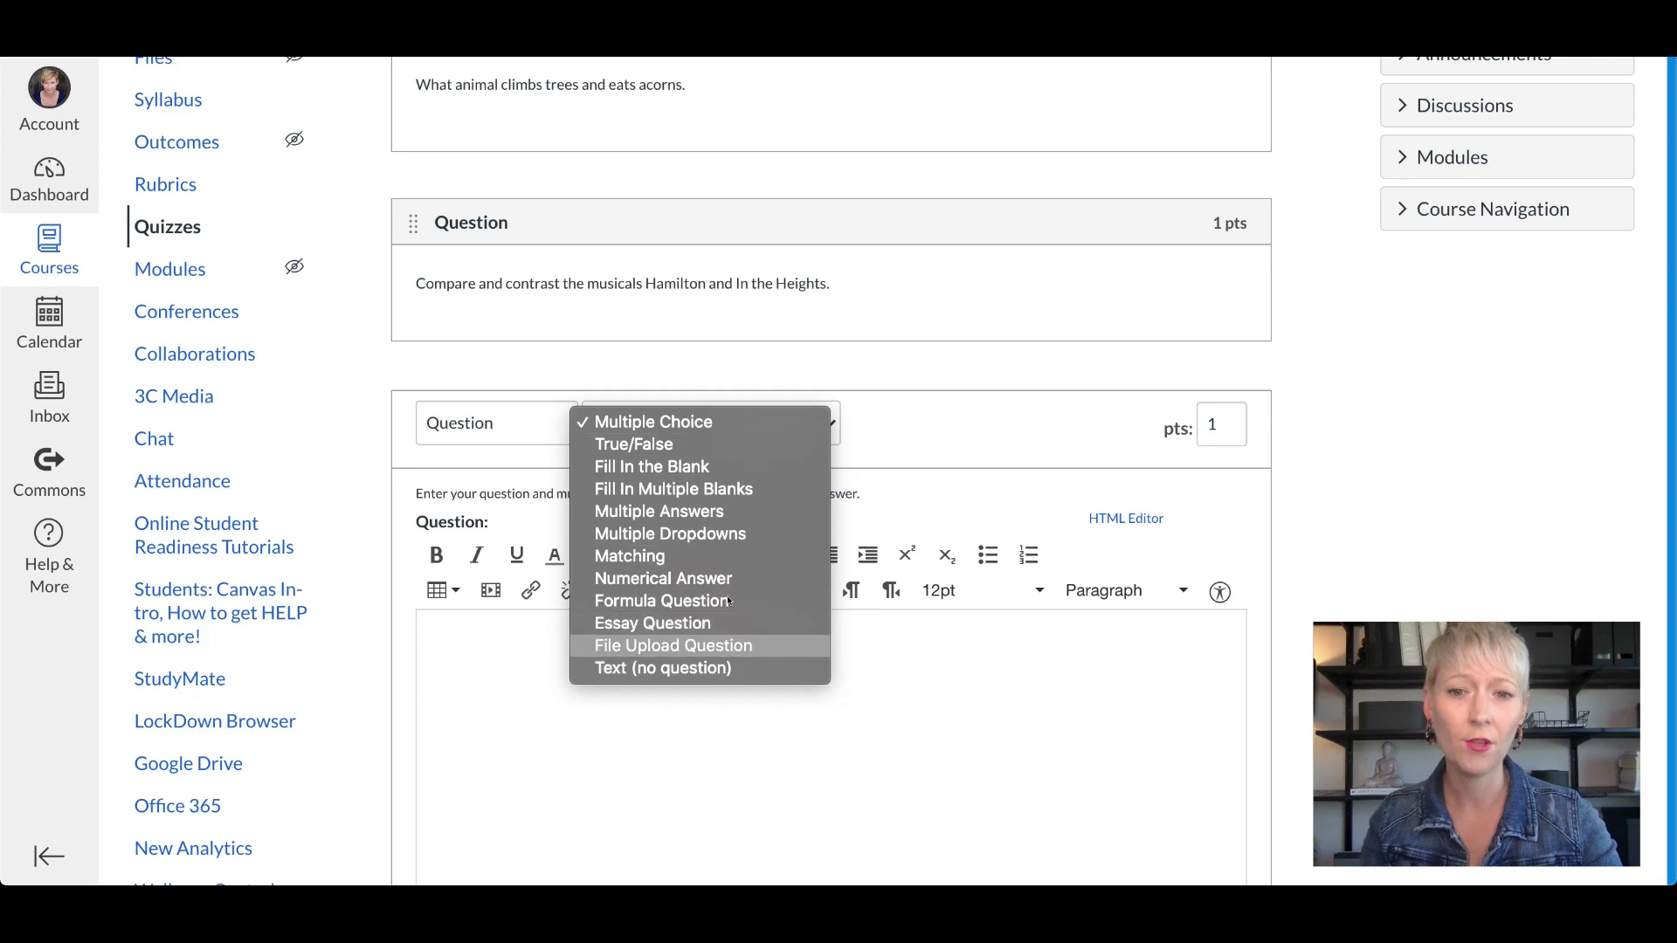
left_click(716, 554)
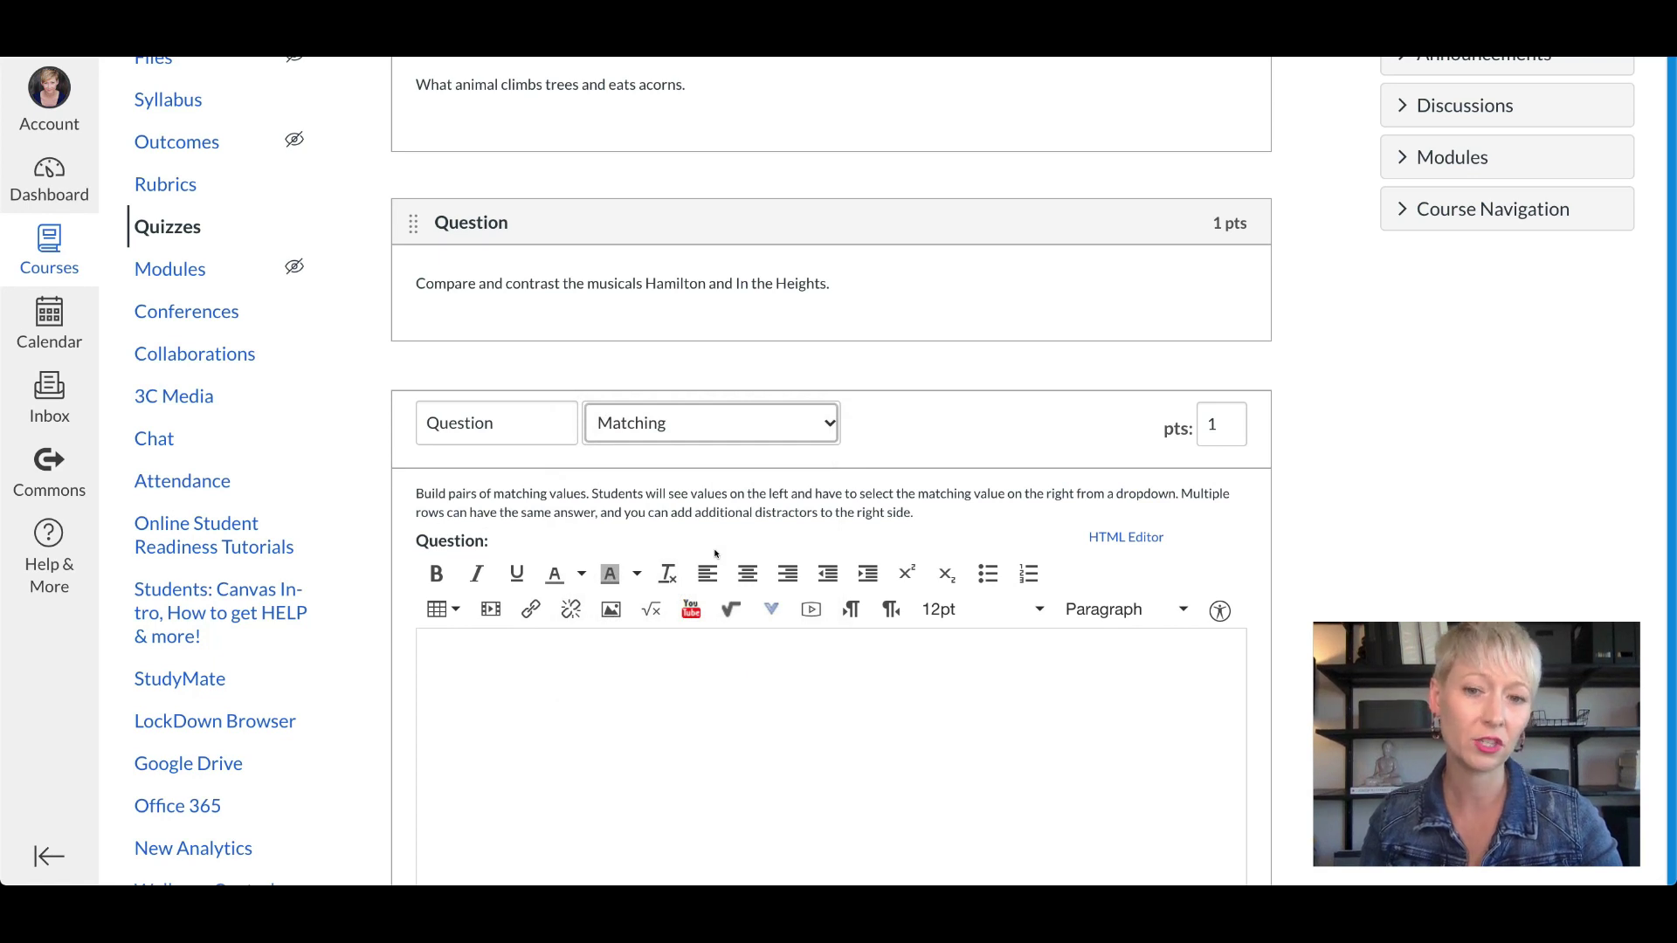
Step: Enter "describe the question" as the matching question's text
scroll(973, 749, "down", 5)
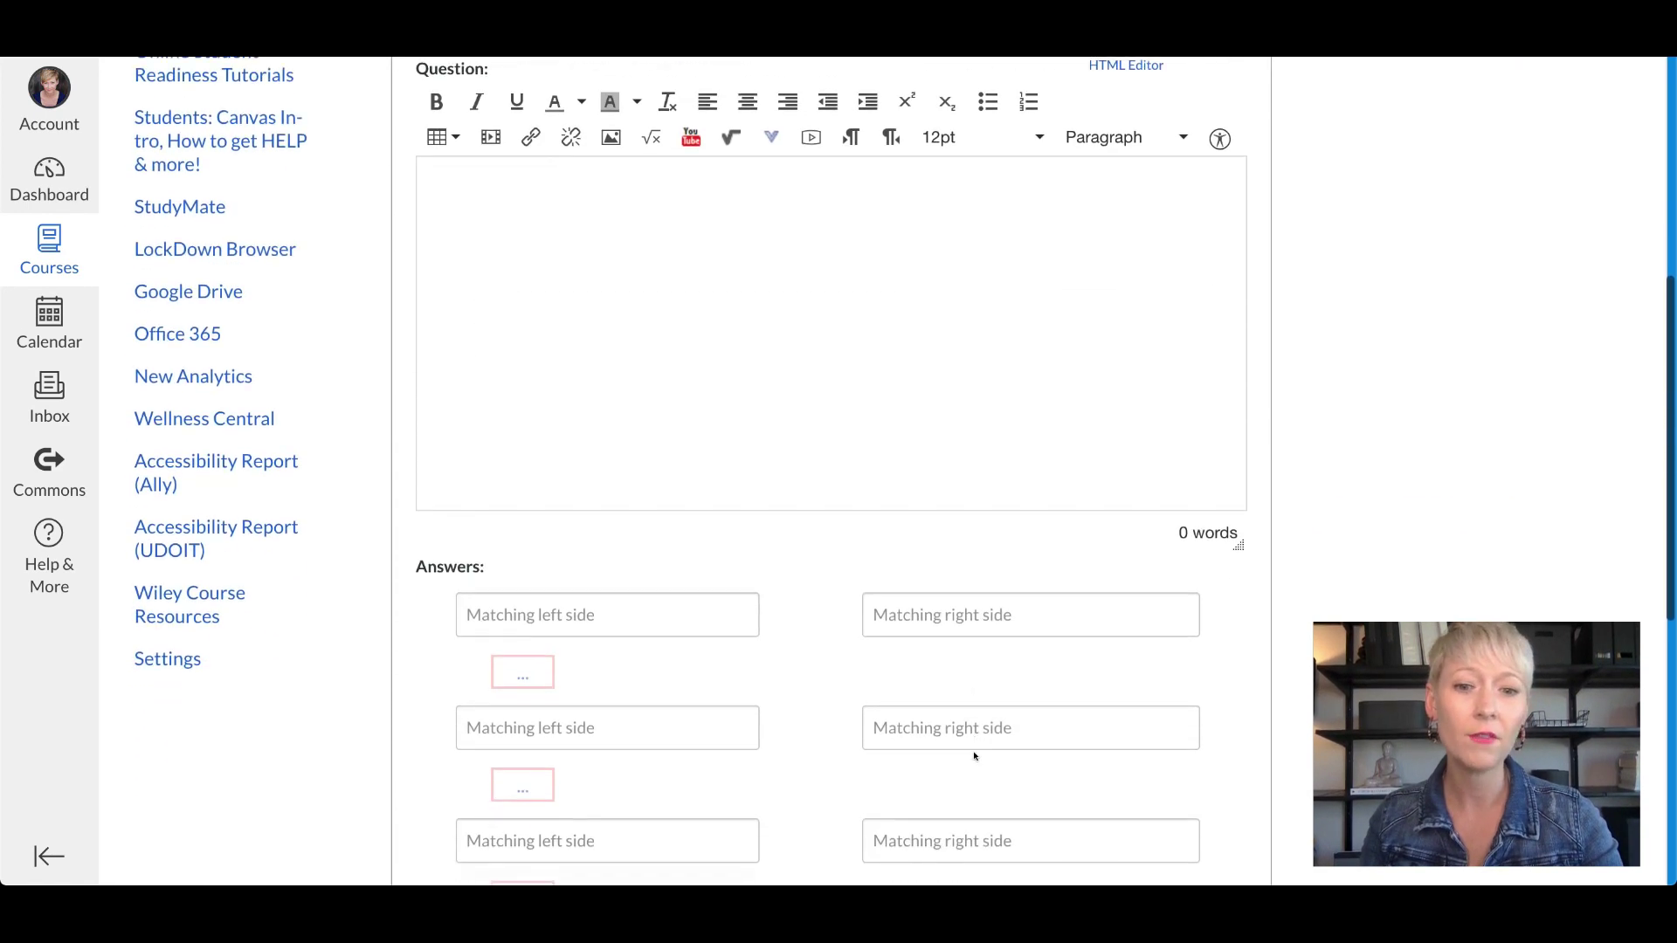
scroll(973, 757, "up", 1)
scroll(973, 756, "down", 1)
left_click(551, 205)
type("describe the question")
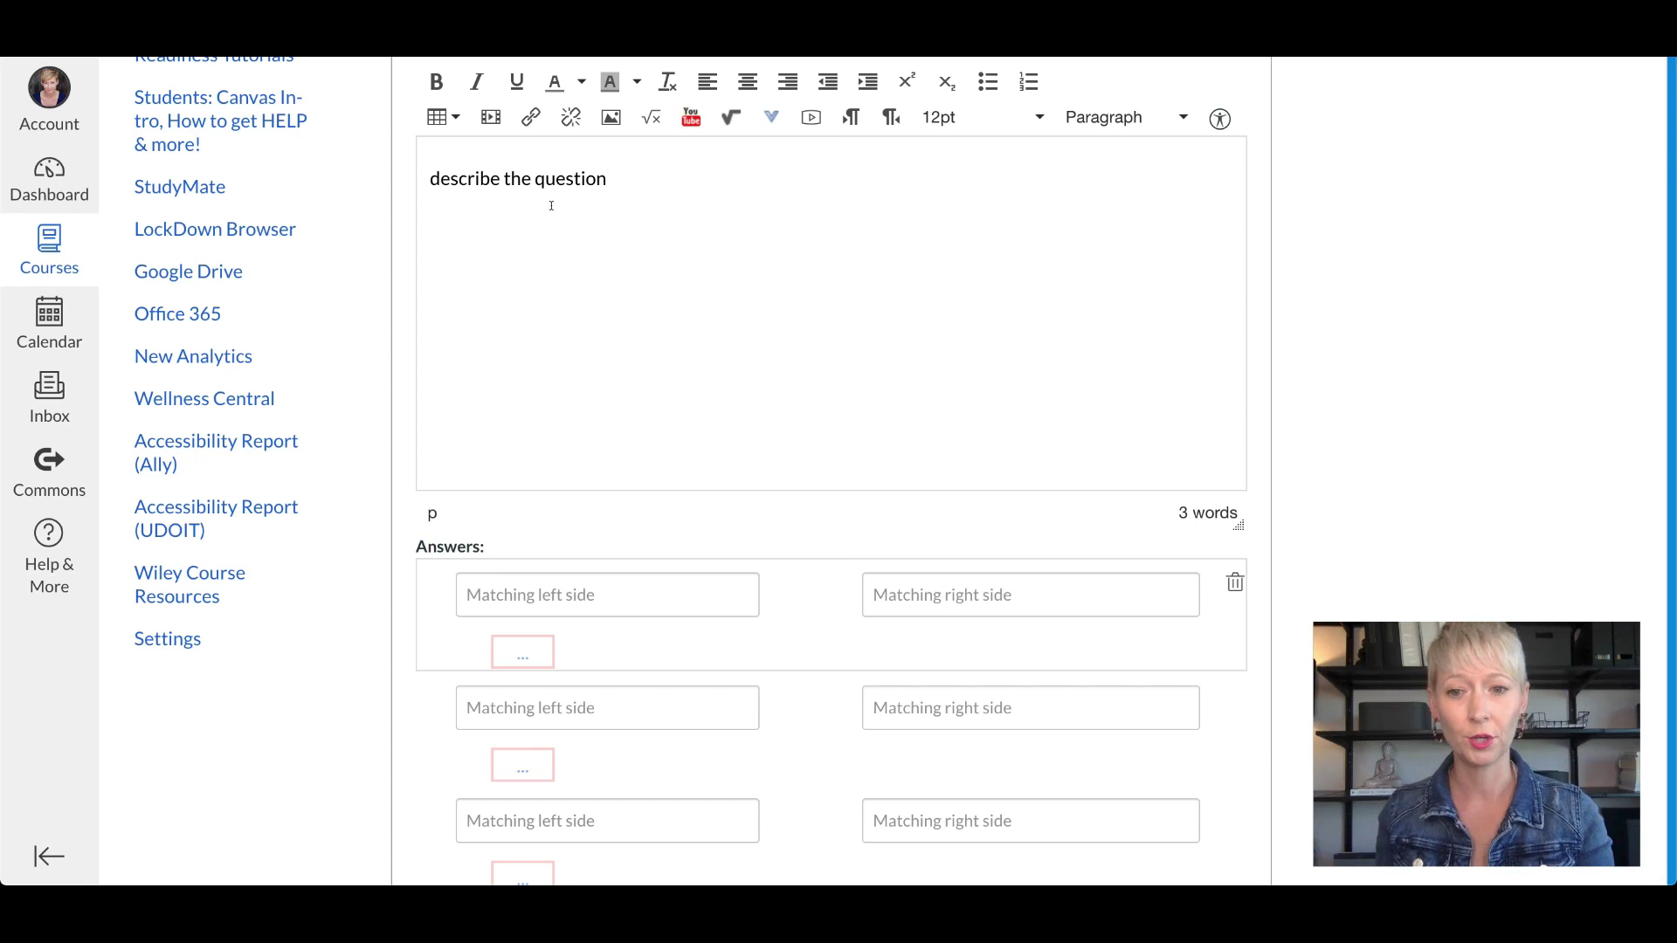
Step: Fill in the first matching pair with "Richard Rodgers and Oscar Hammerstein" matched to "Oklahoma!"
scroll(551, 206, "down", 1)
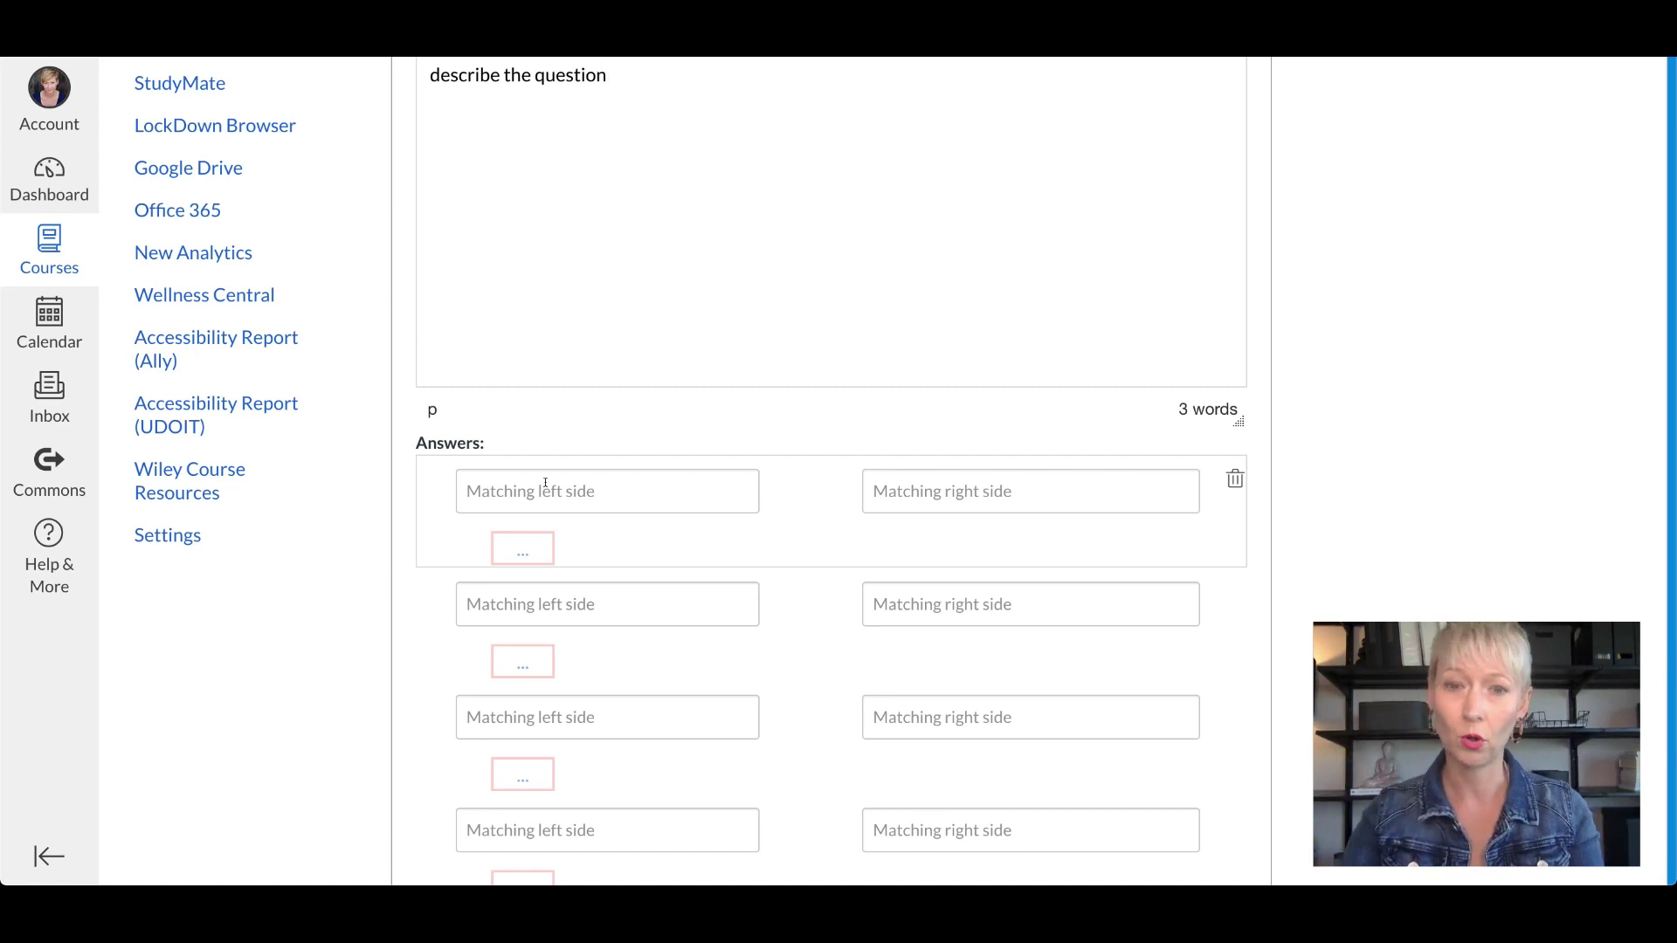
left_click(568, 487)
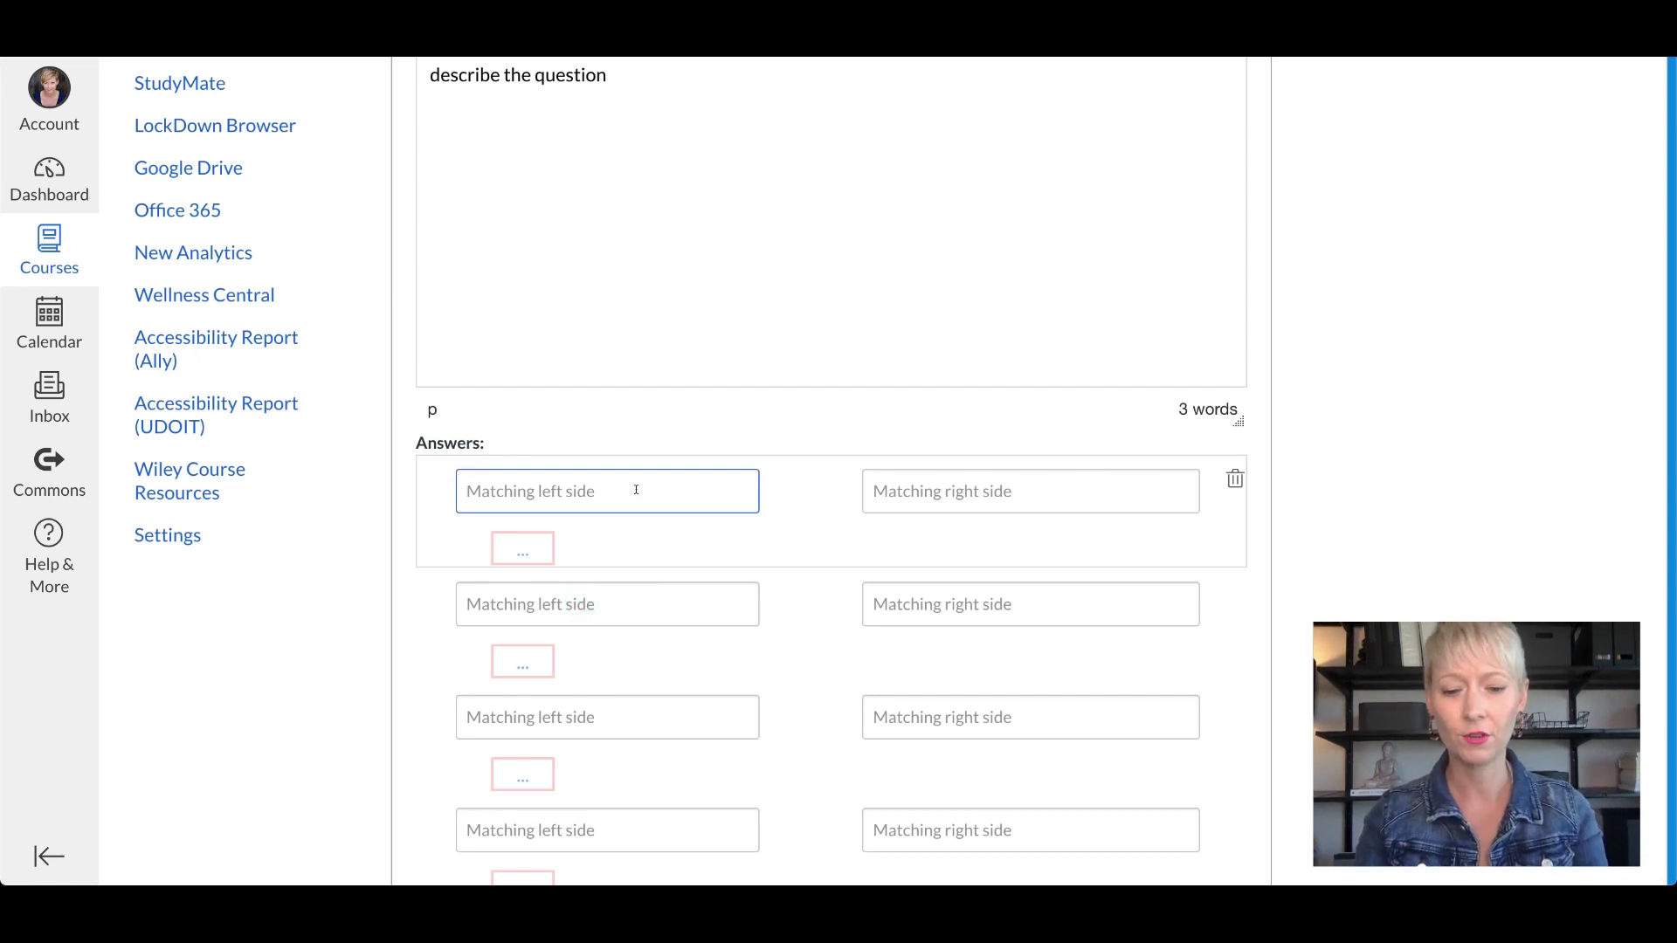
type("Ia")
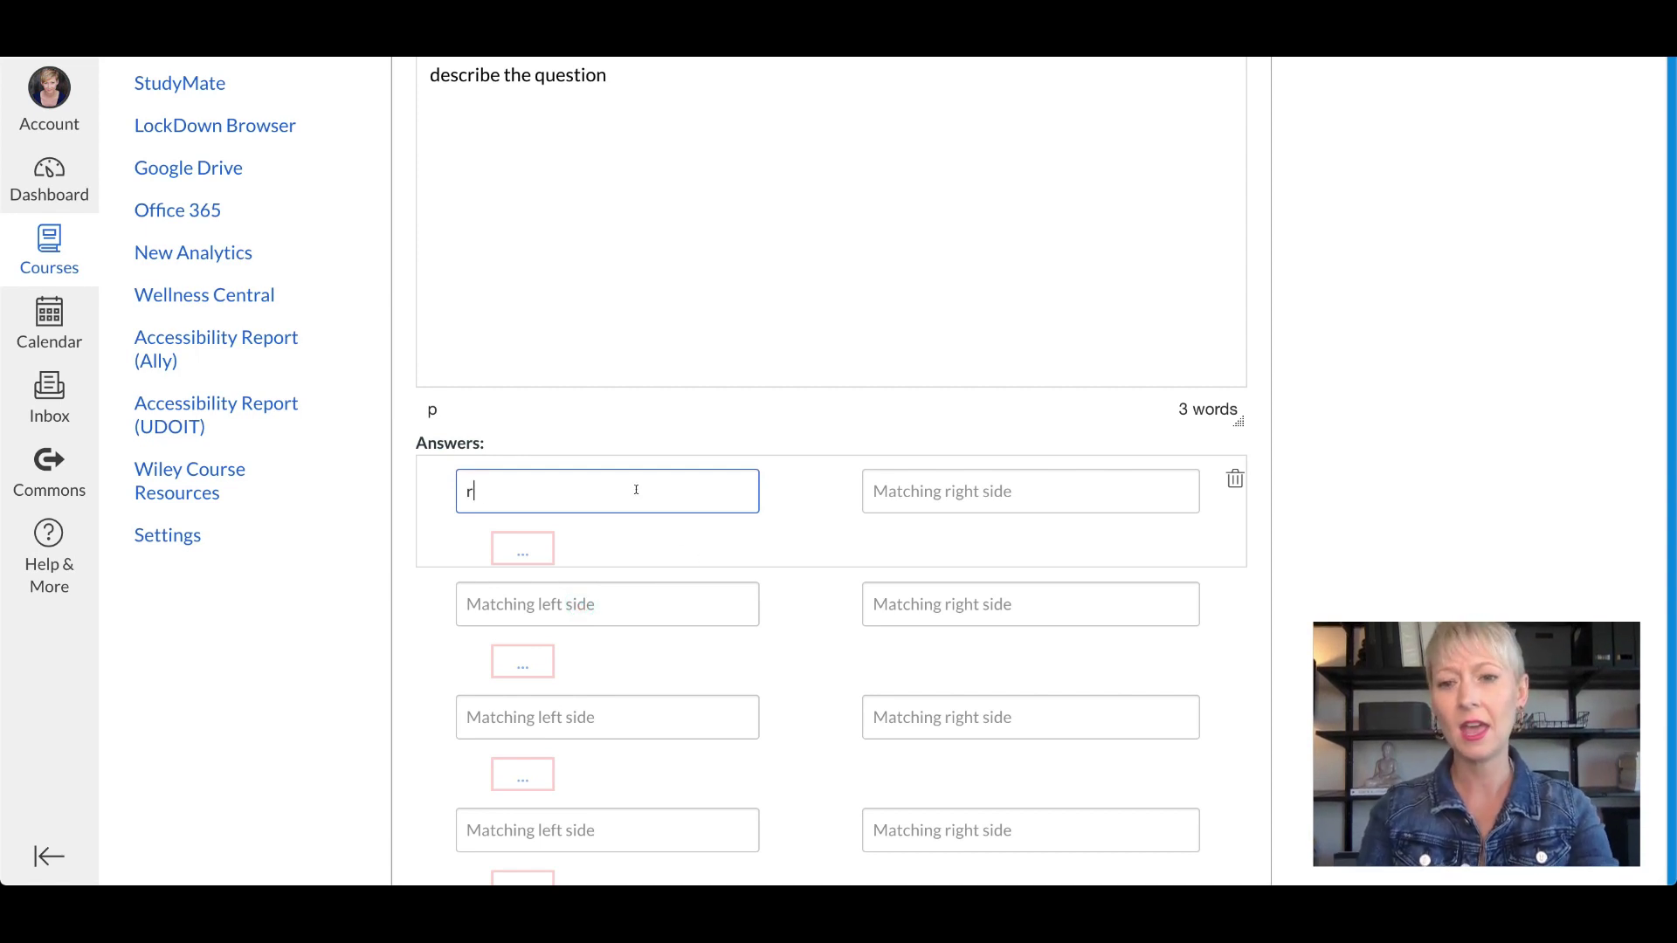
key("BackSpace")
key("BackSpace")
type("R")
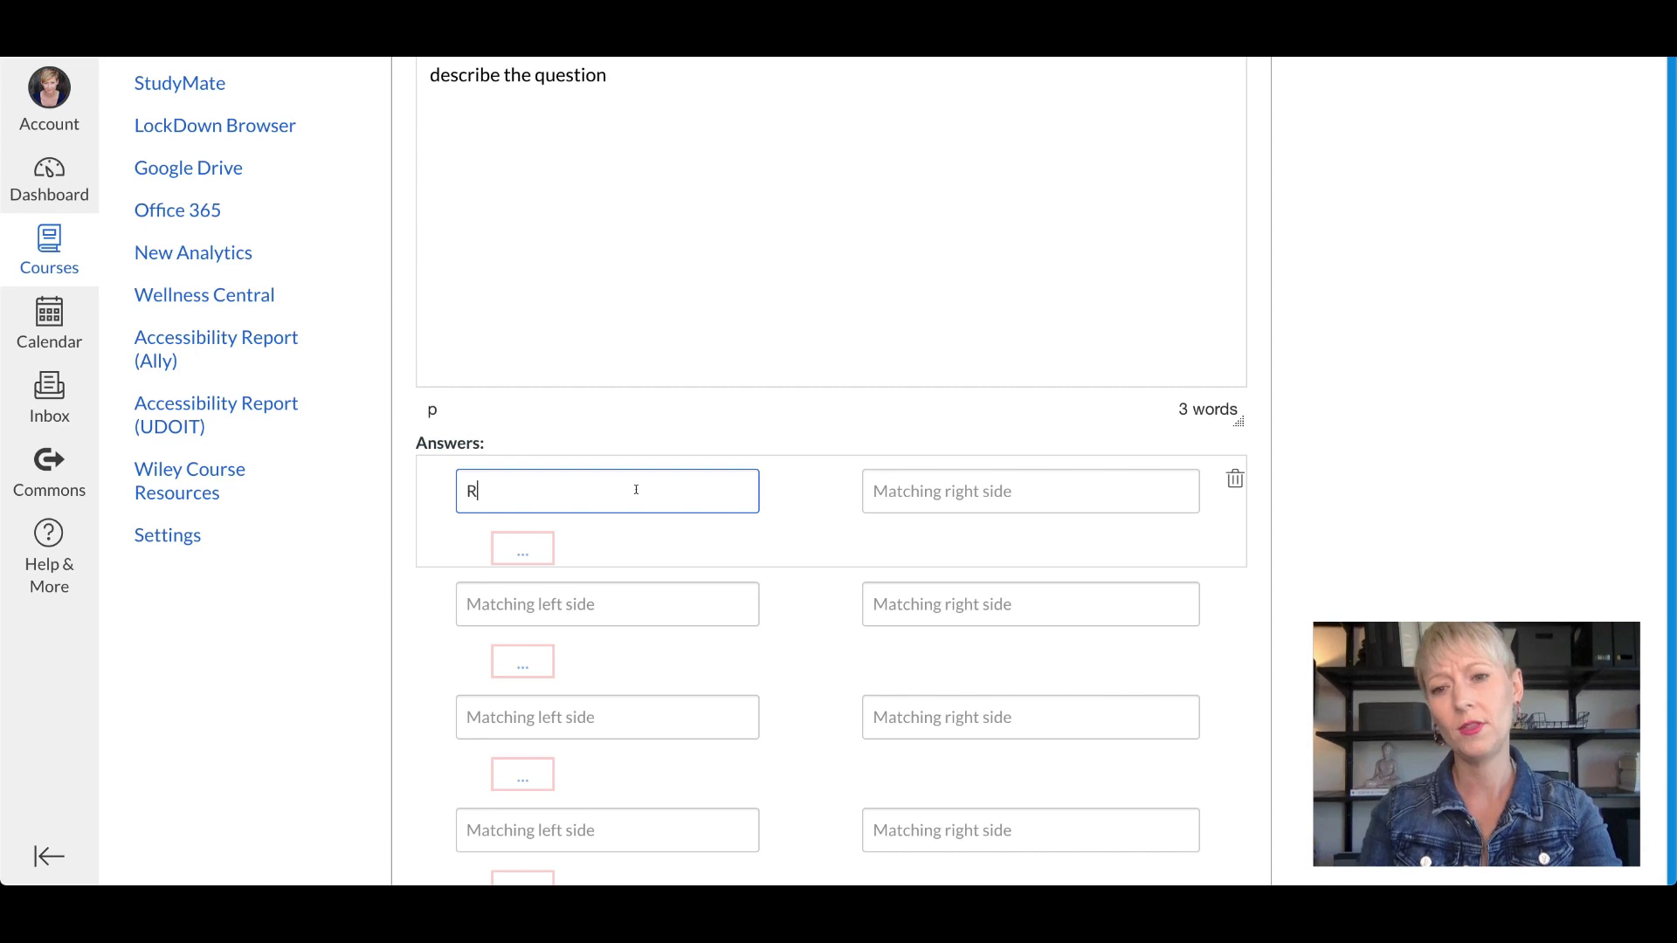
type("ichar")
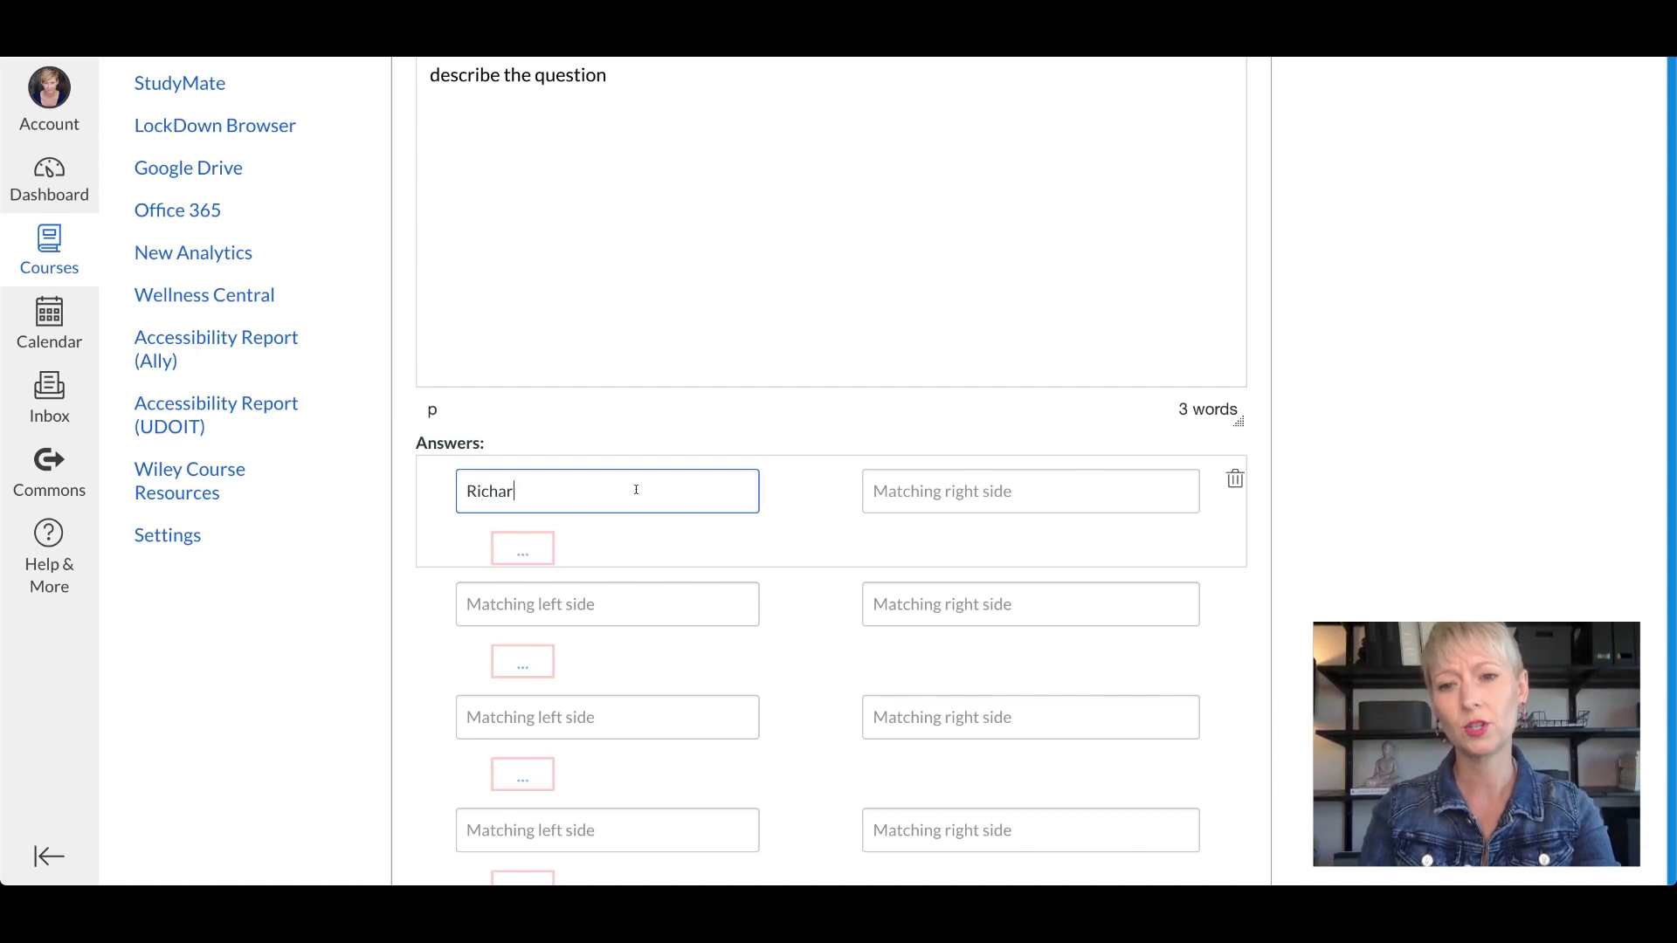
type("d Rodgers and Oscar ha")
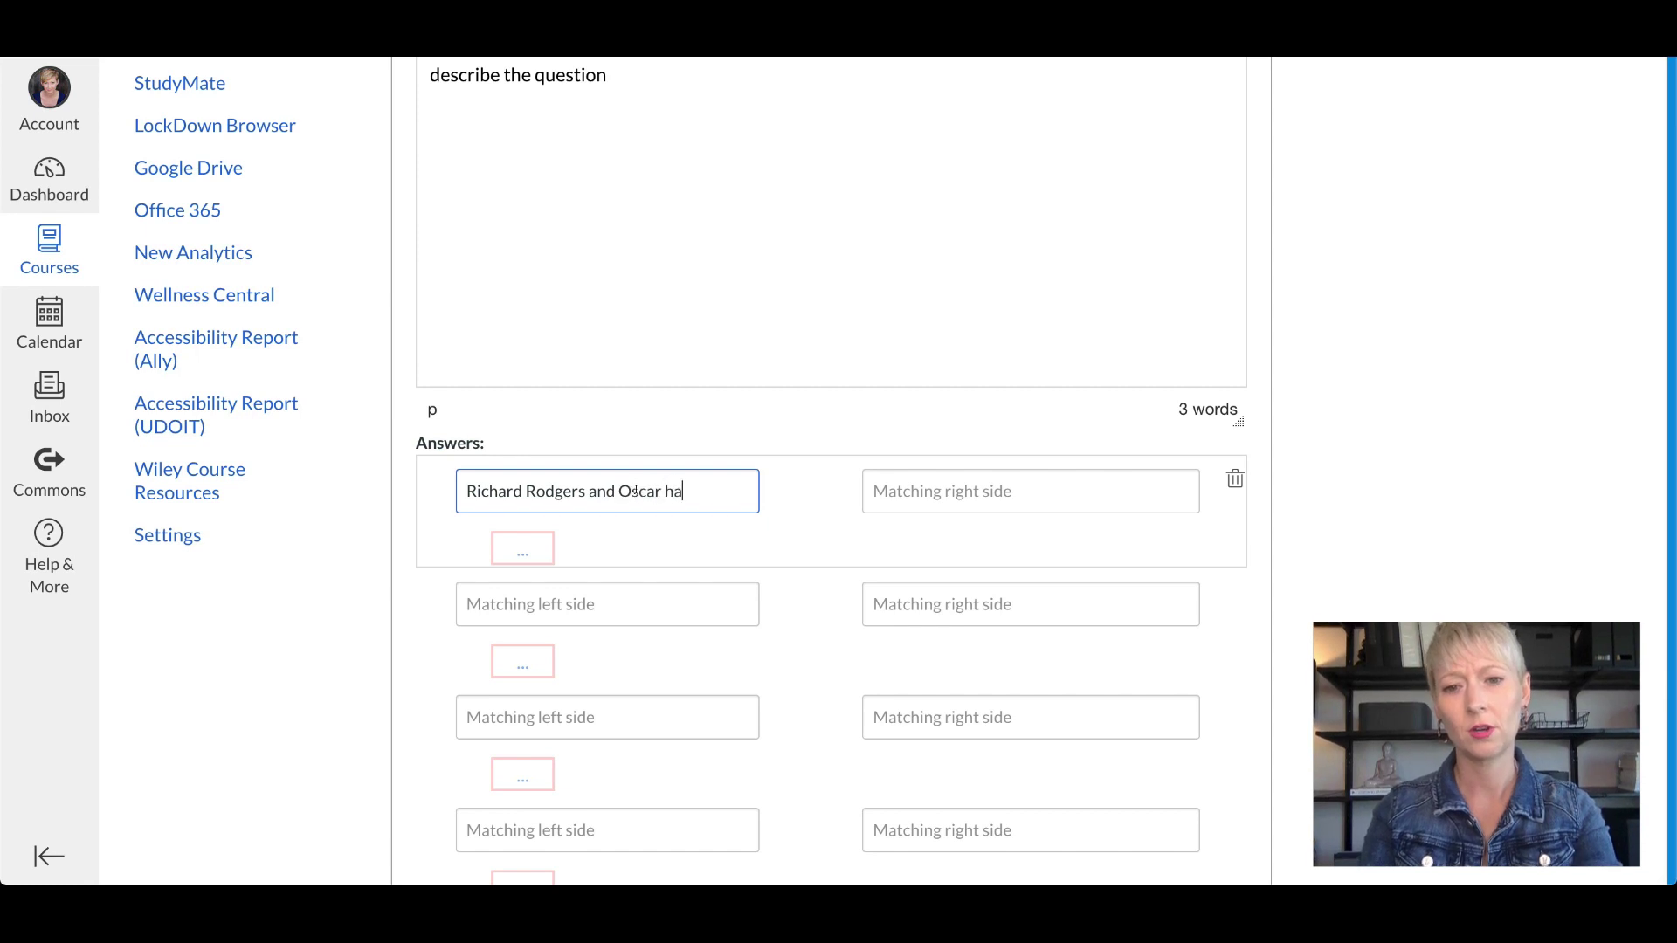
type("mmerstein")
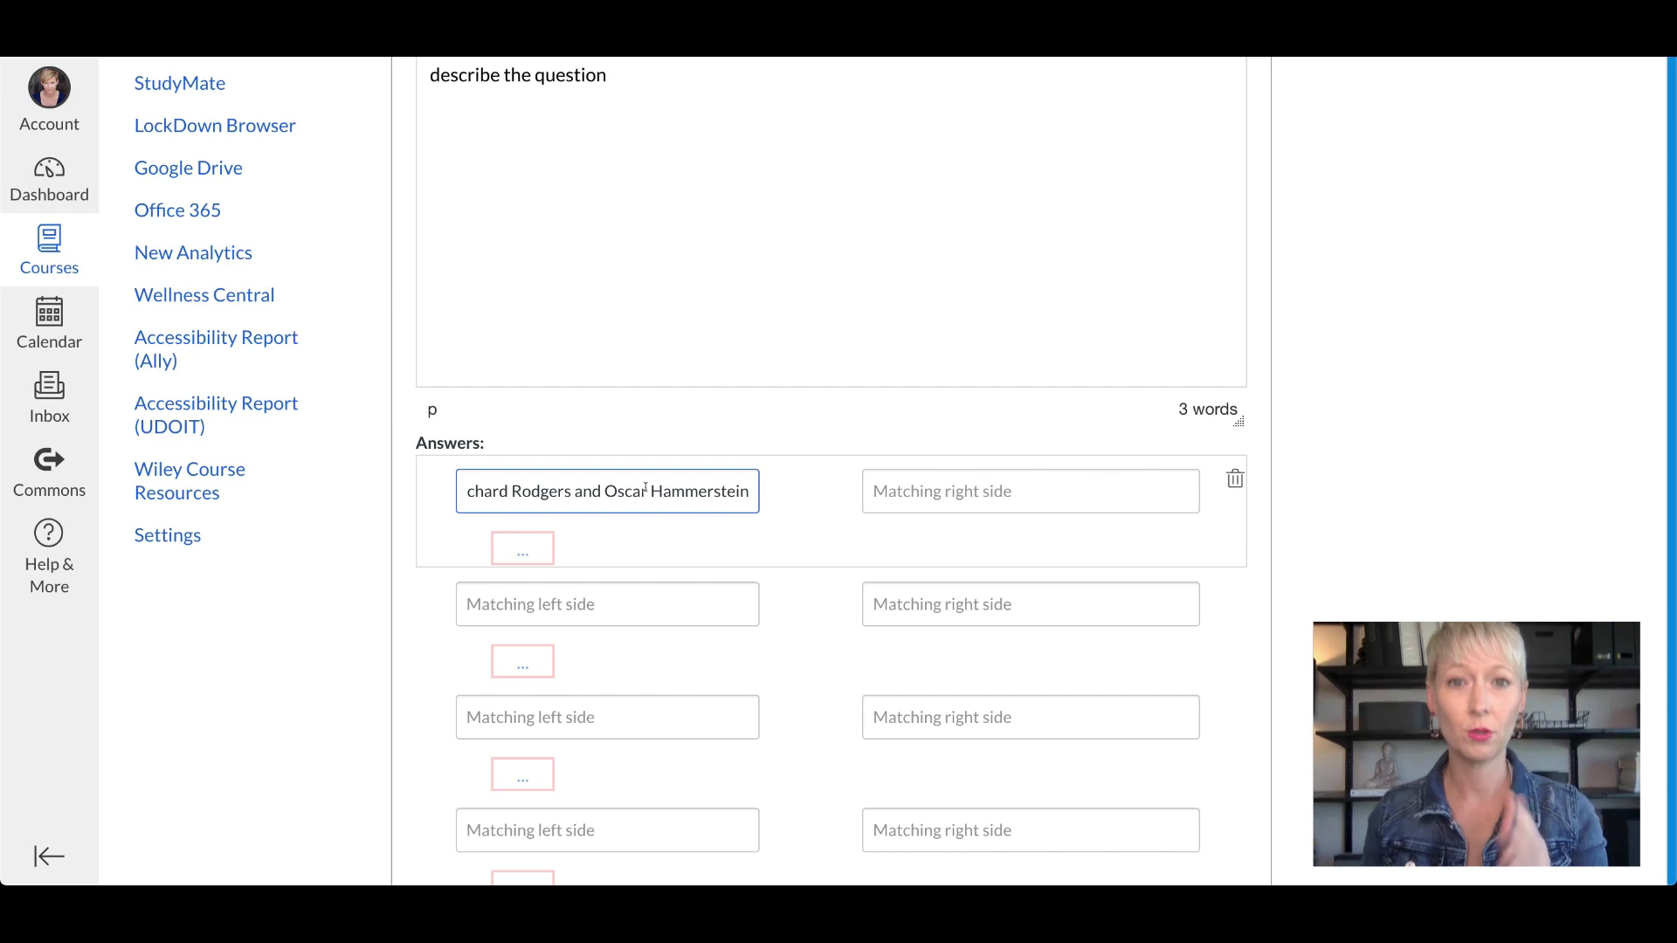
left_click(977, 489)
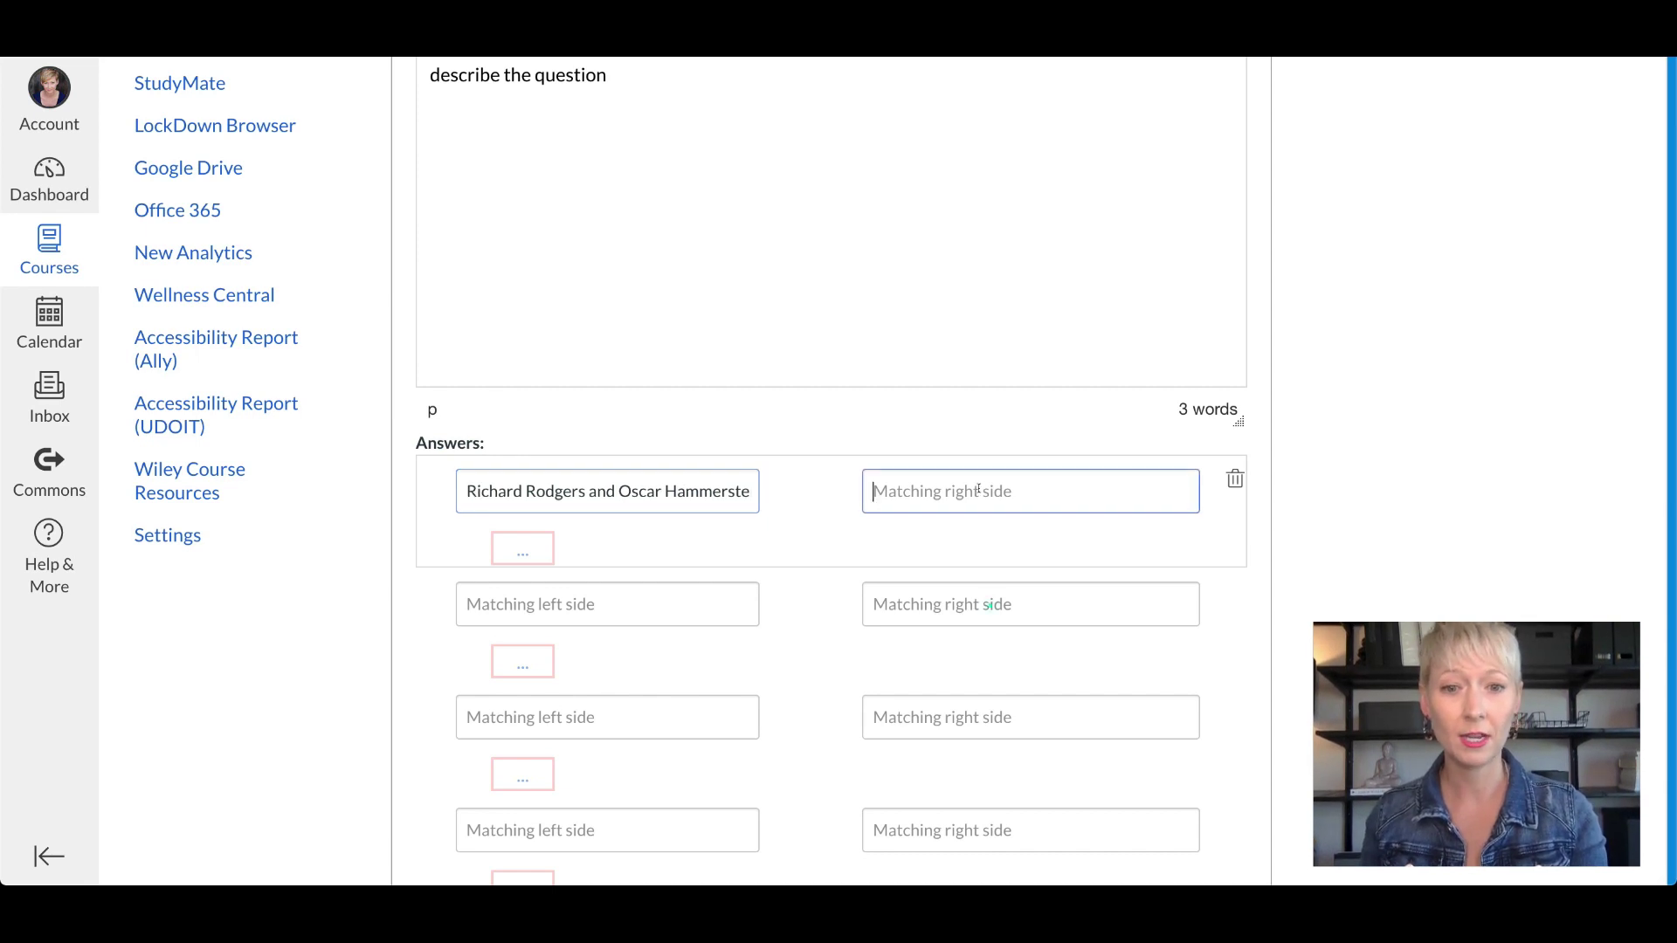
type("Oklaoma")
key("BackSpace")
key("BackSpace")
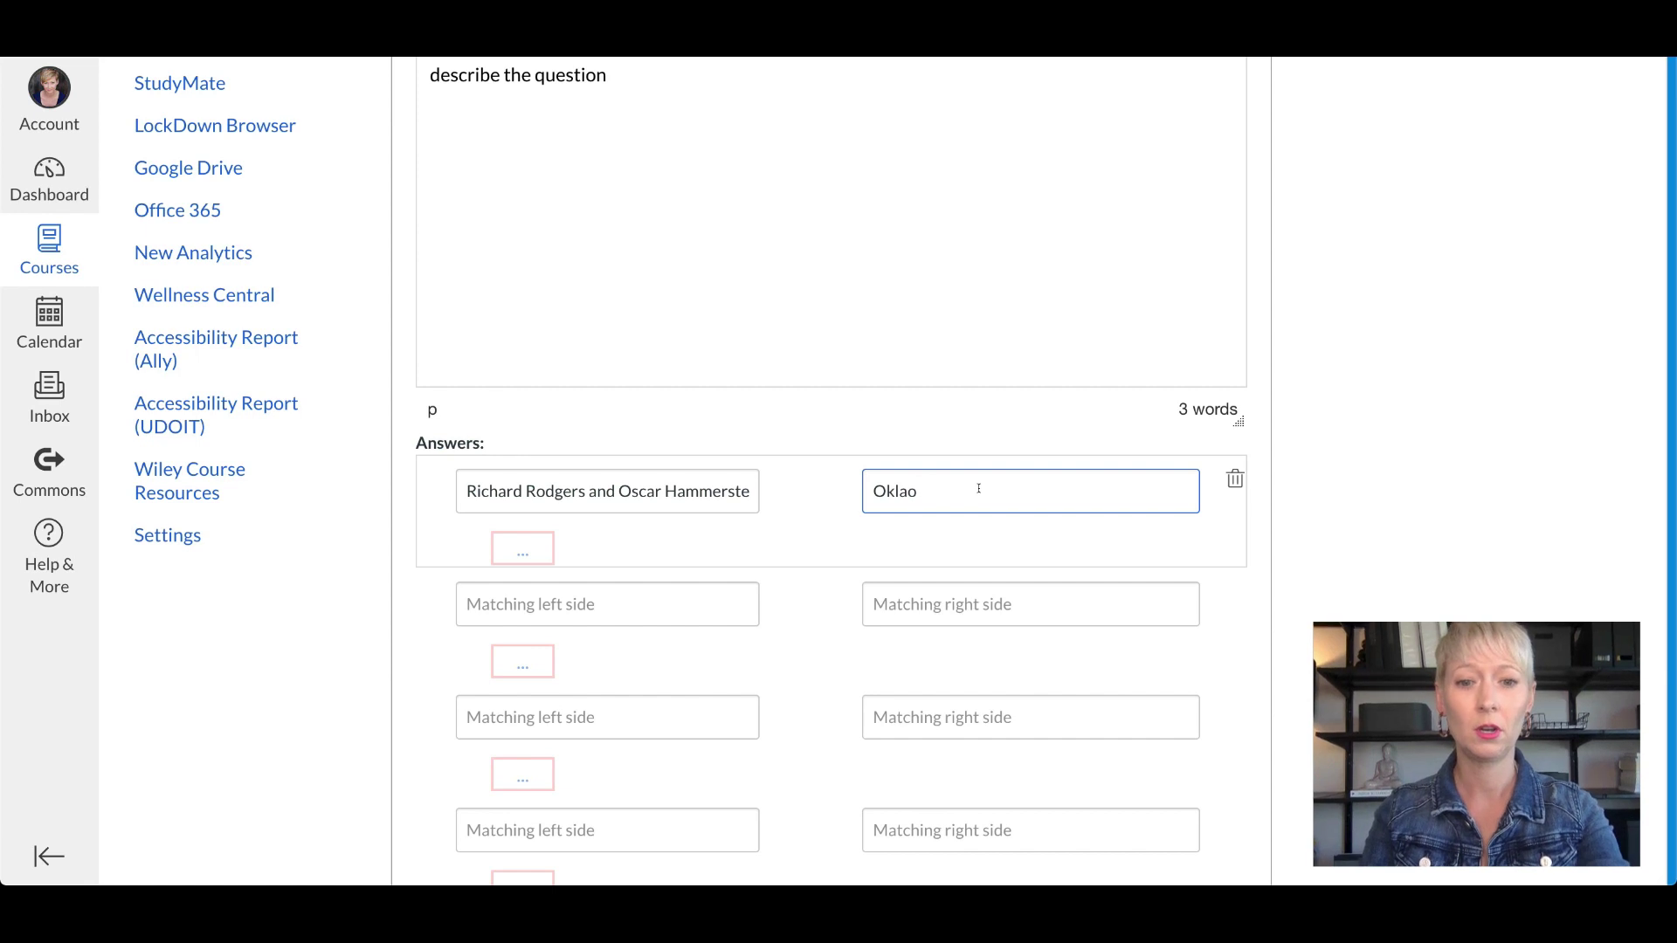
type("homa")
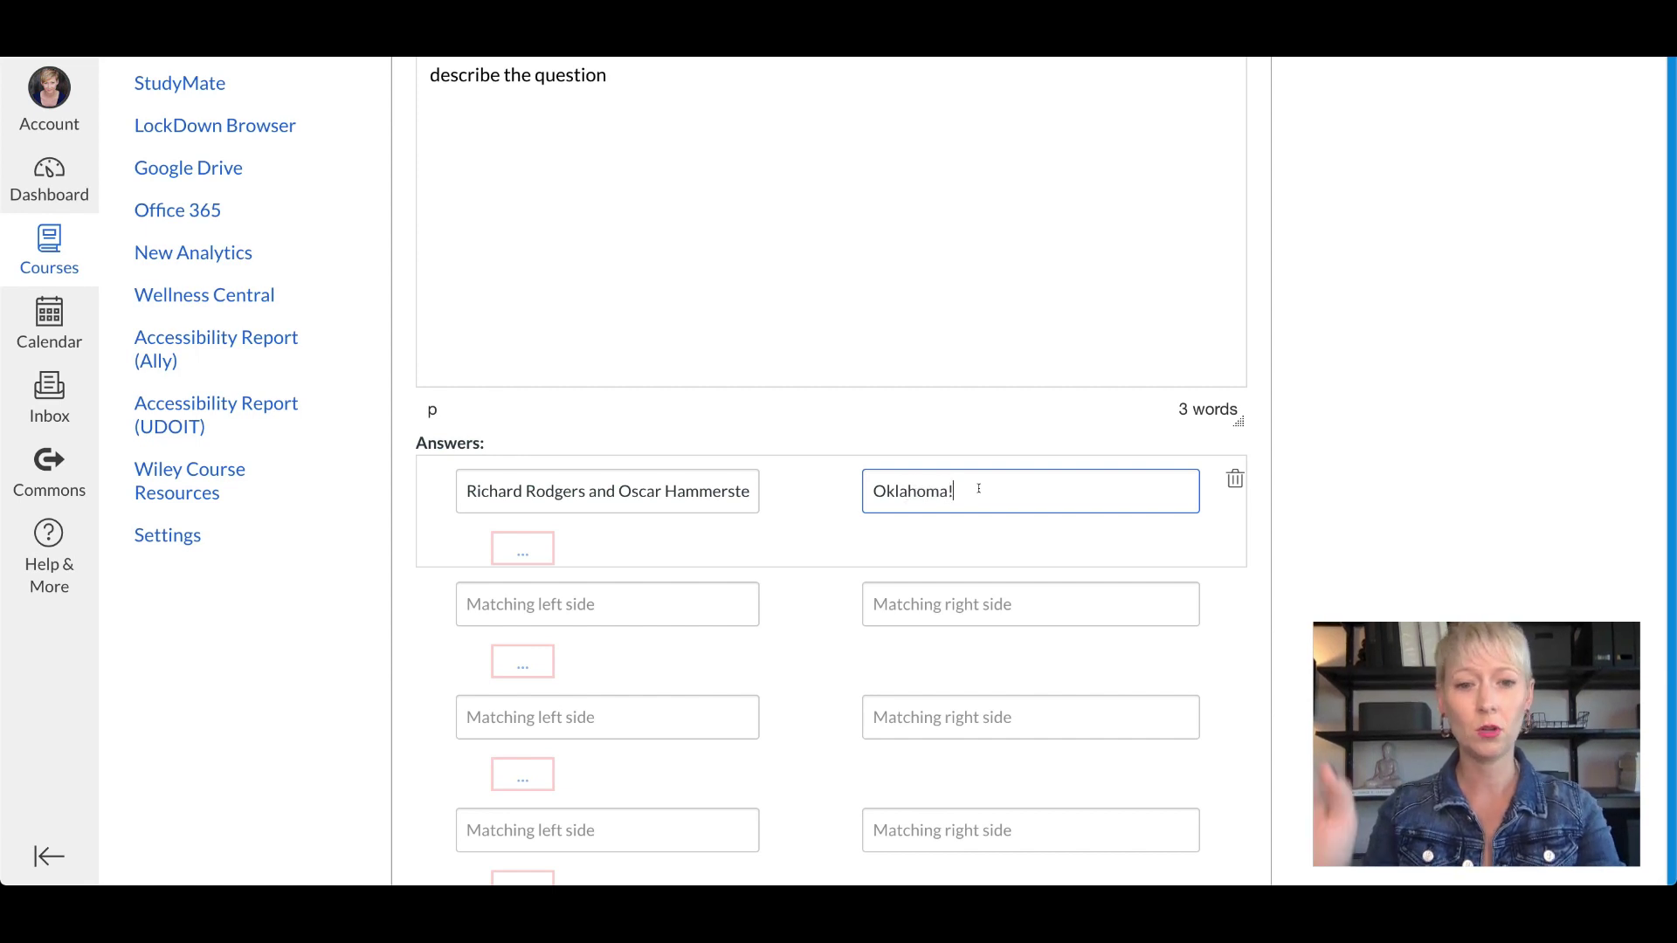
type("!")
Step: Fill in the second matching pair with "Jeanine Tesori" matched to "Shrek"
left_click(733, 591)
type("Jeanine Tesori")
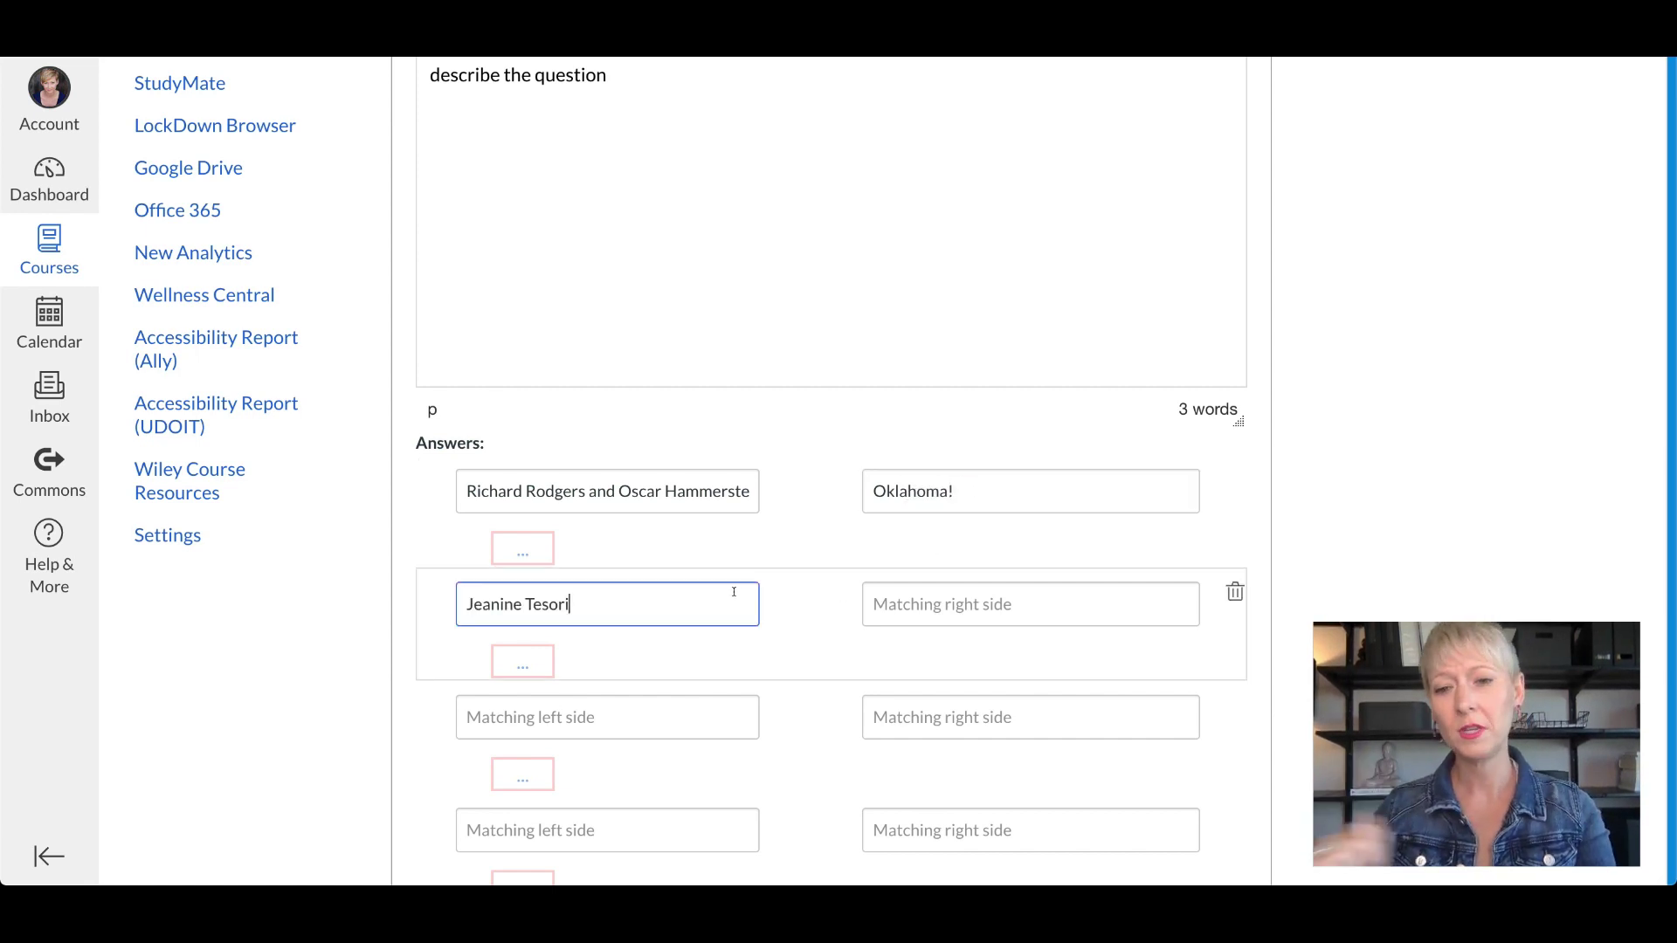
left_click(993, 589)
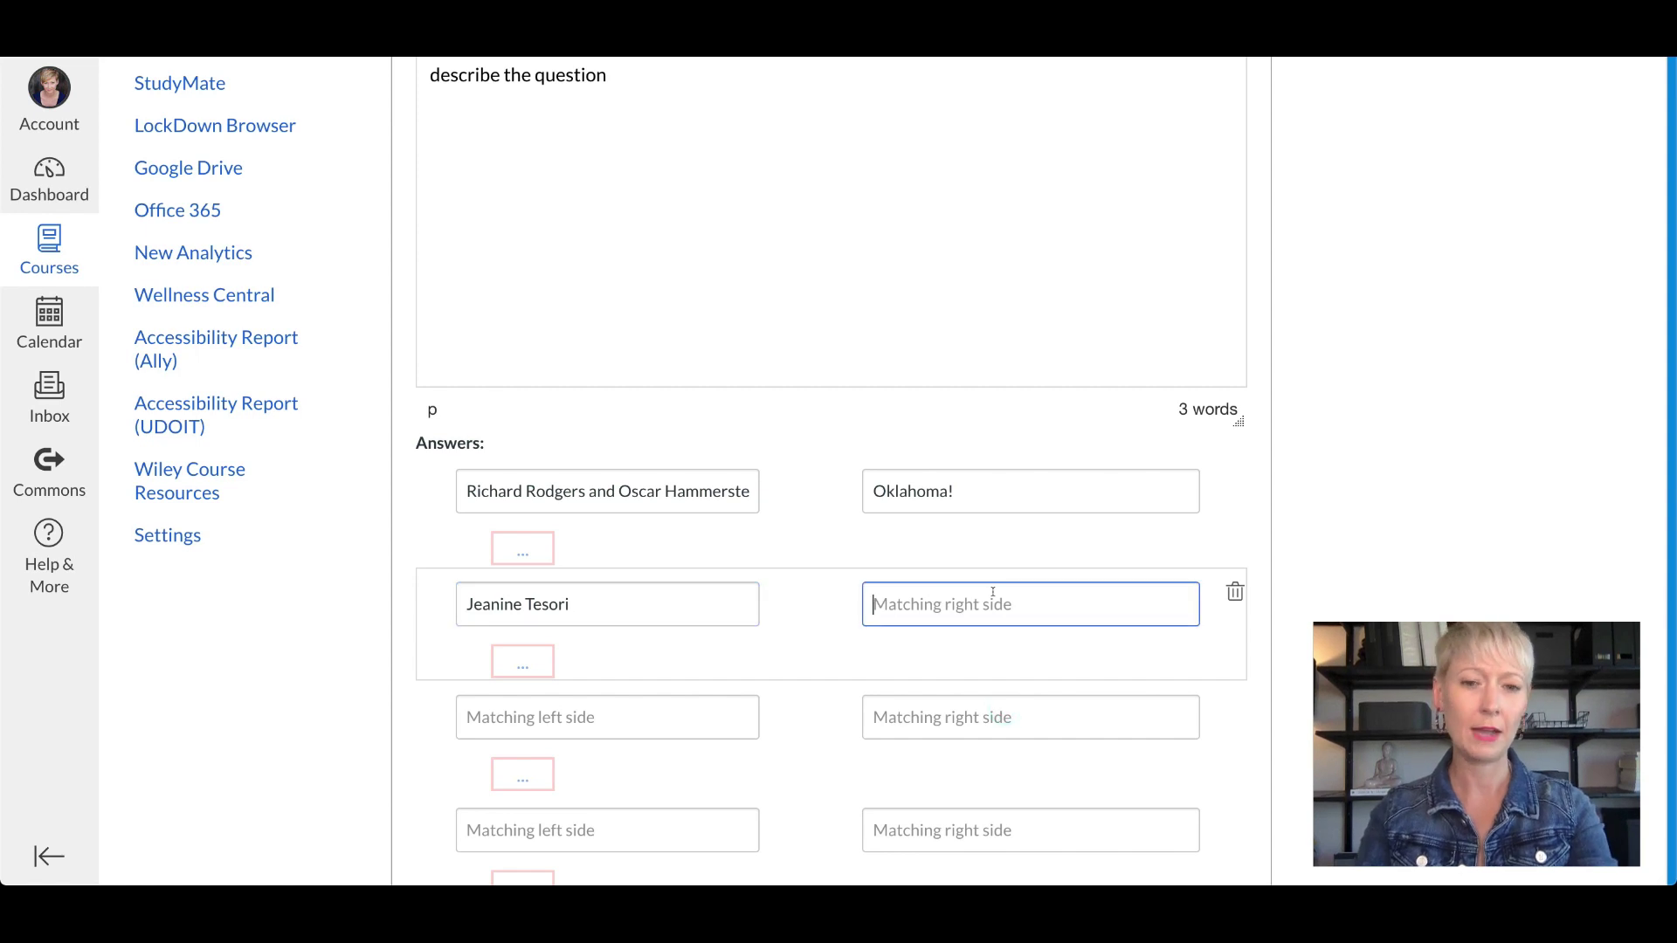
type("Shrek")
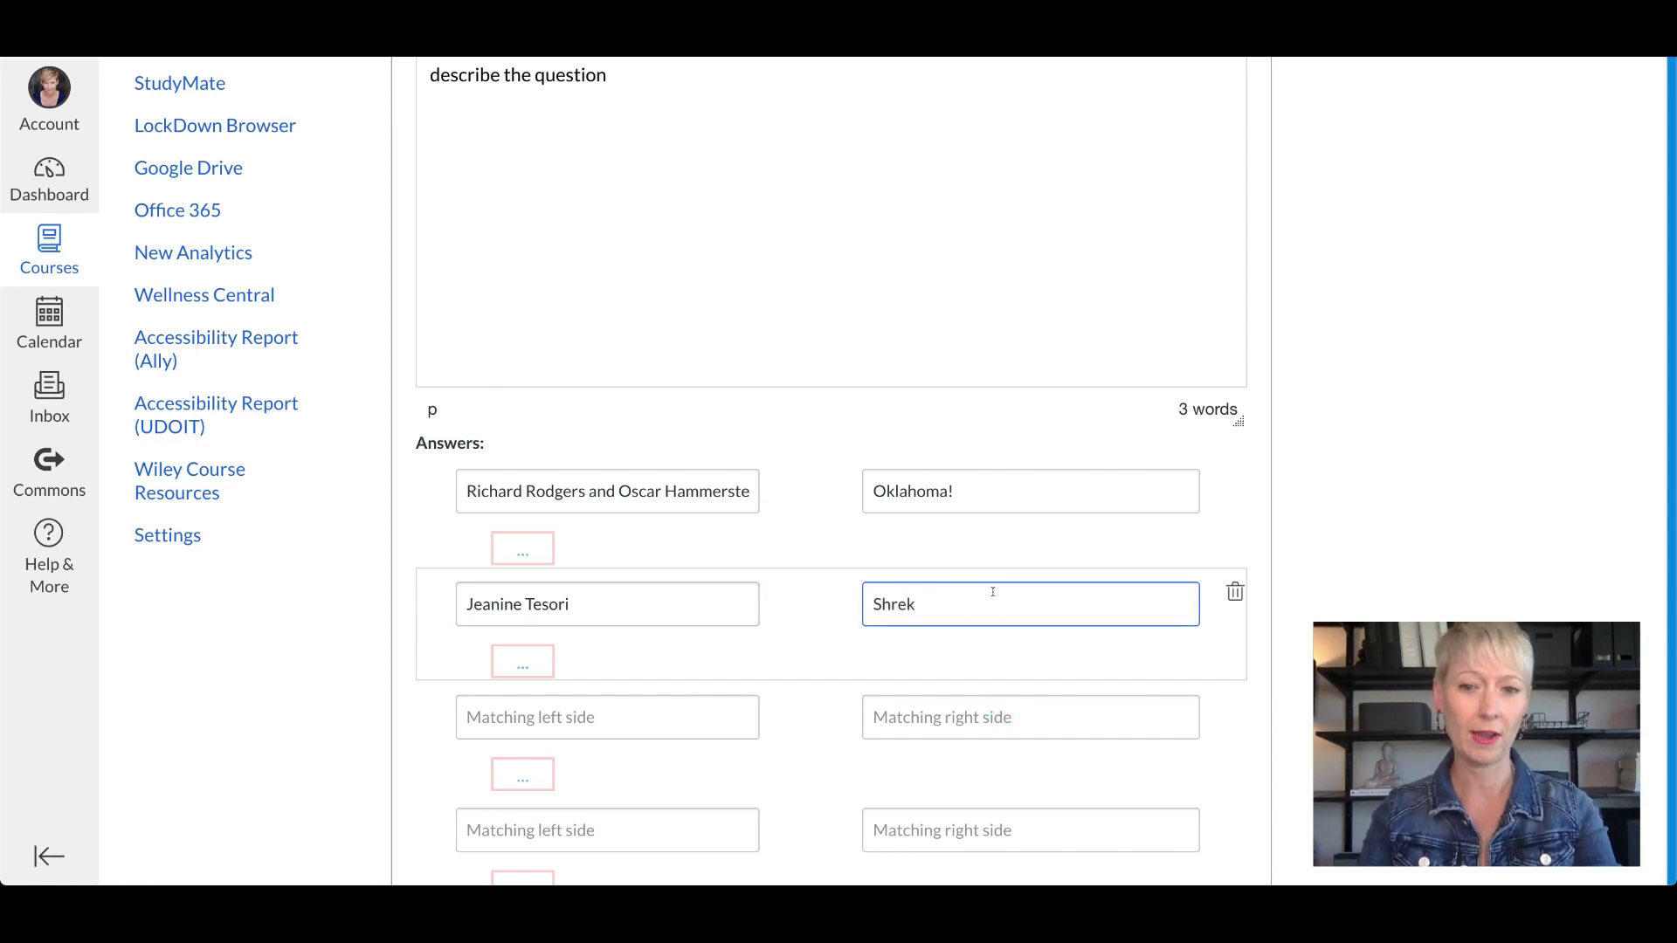
Step: Fill in the third matching pair with "Eubie Blake" matched to "Shuffle Along"
left_click(673, 713)
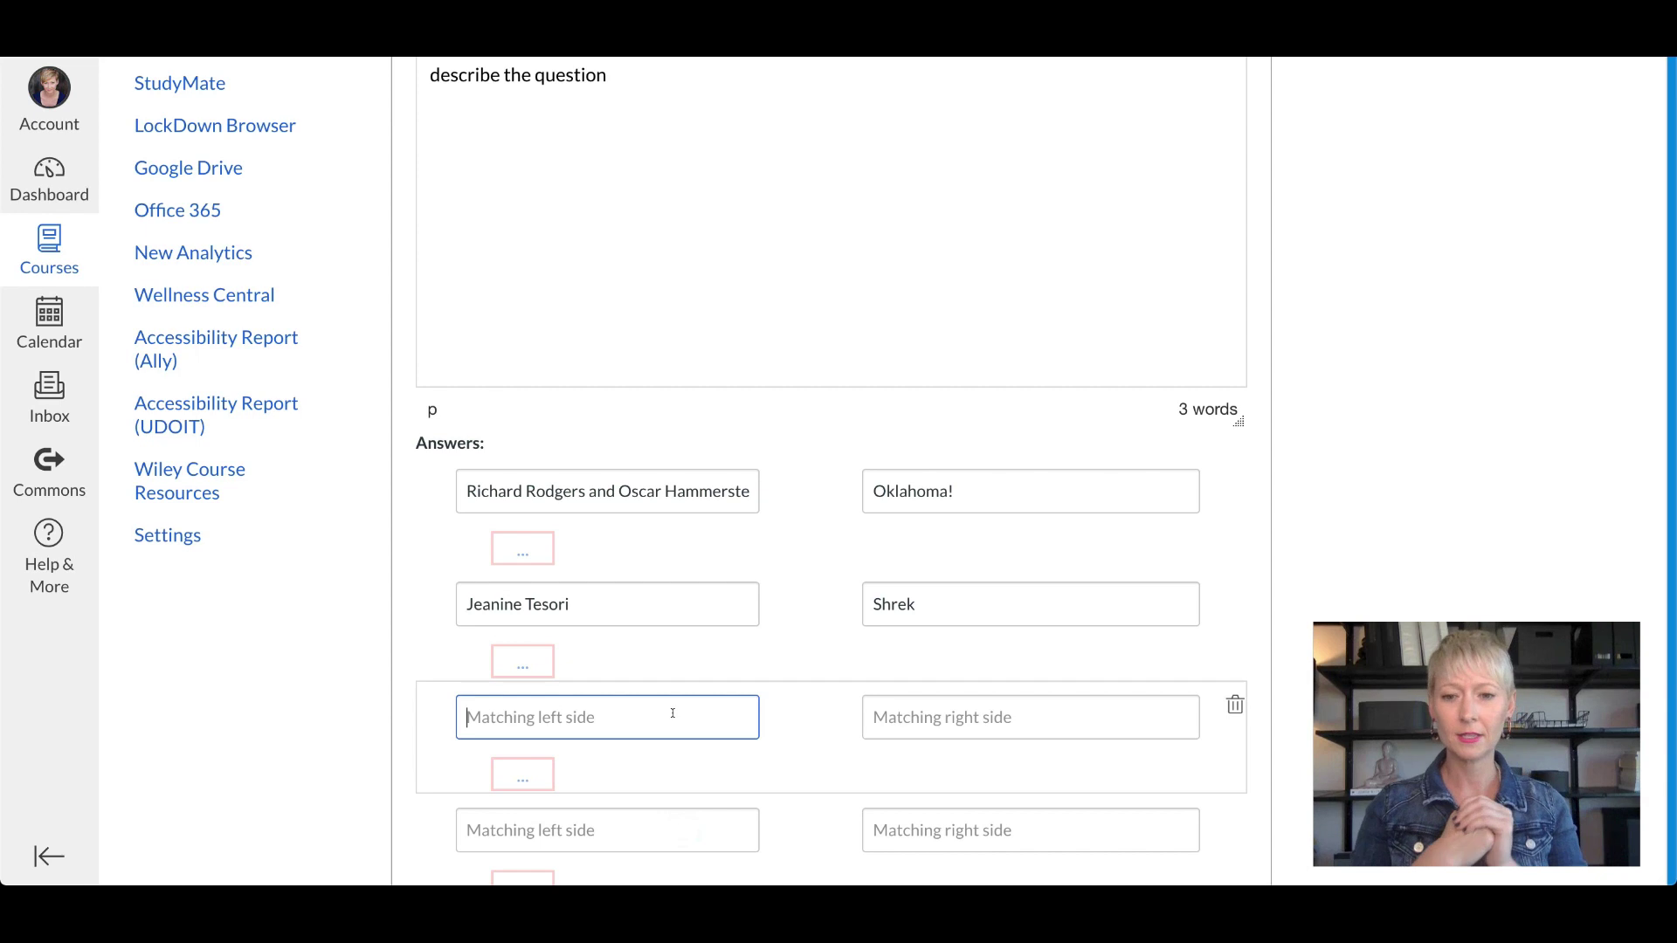
type("Eubie Blake")
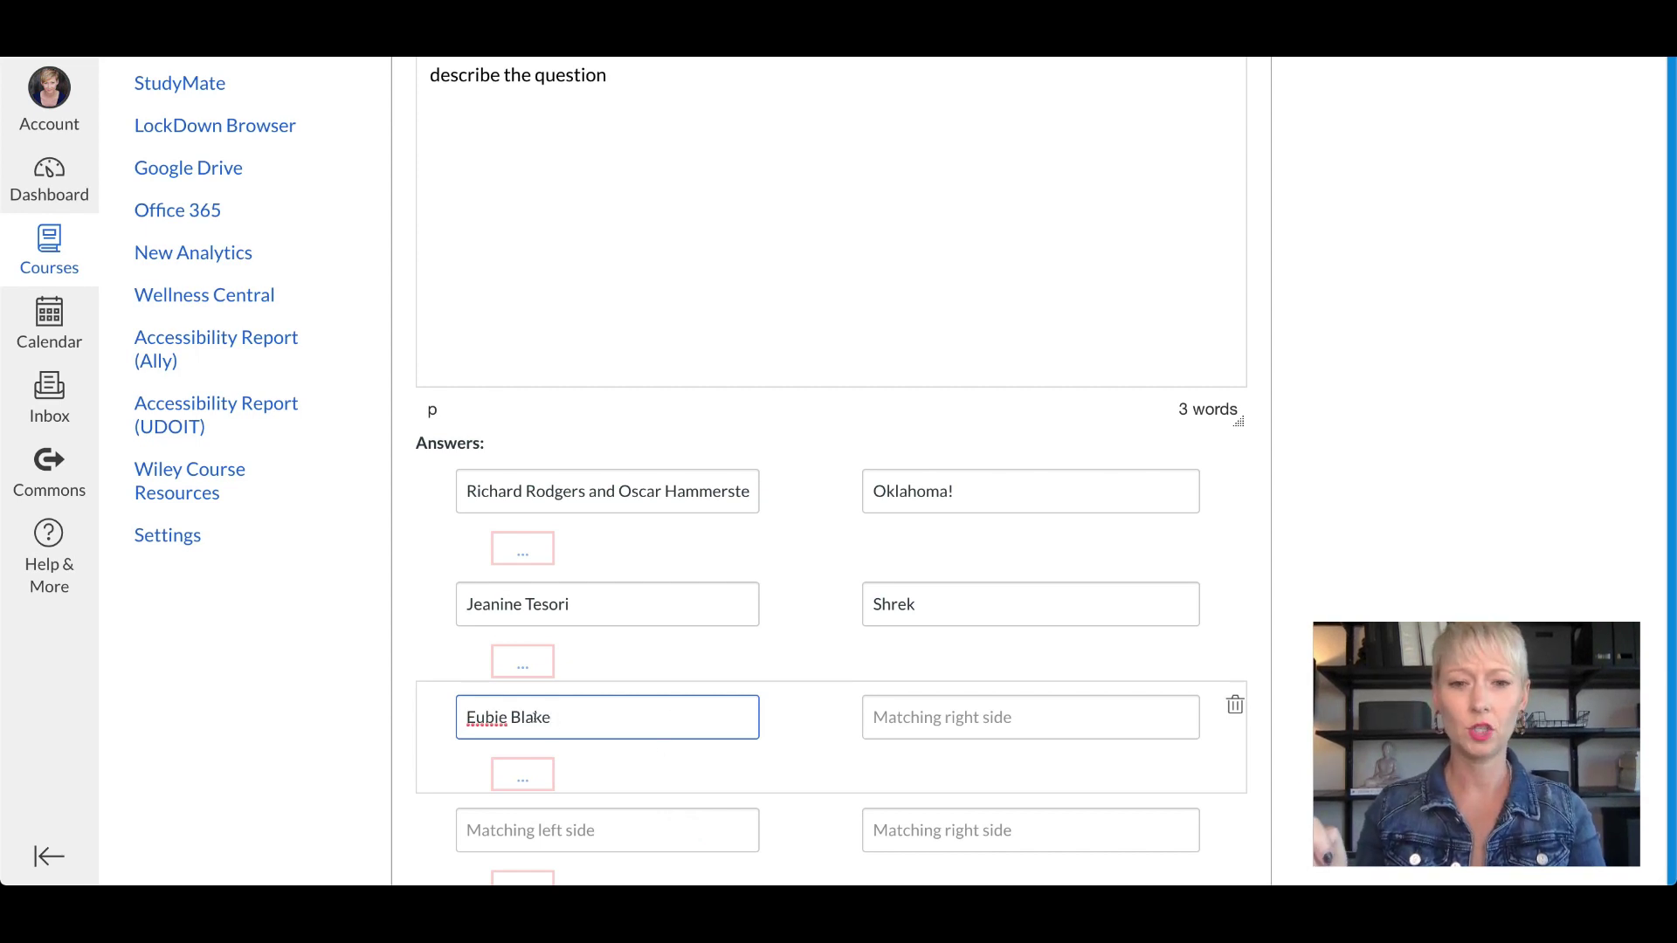
left_click(936, 728)
type("Shuffle Along")
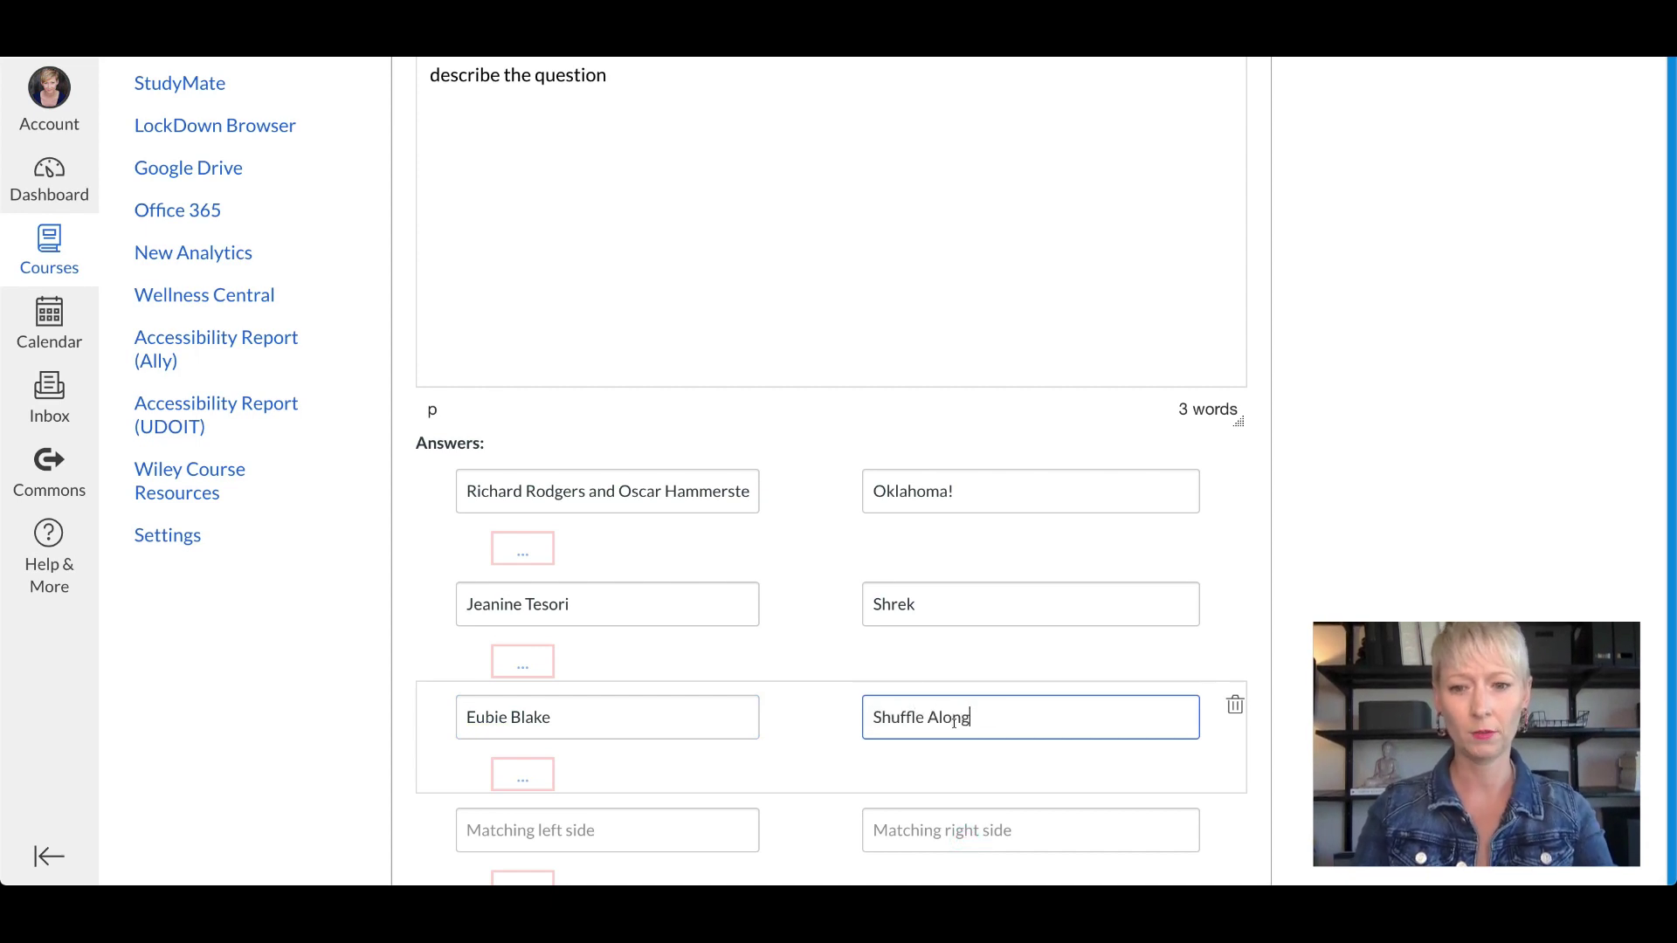
Step: Save the matching question without additional distractors and save the quiz unpublished
scroll(738, 554, "down", 1)
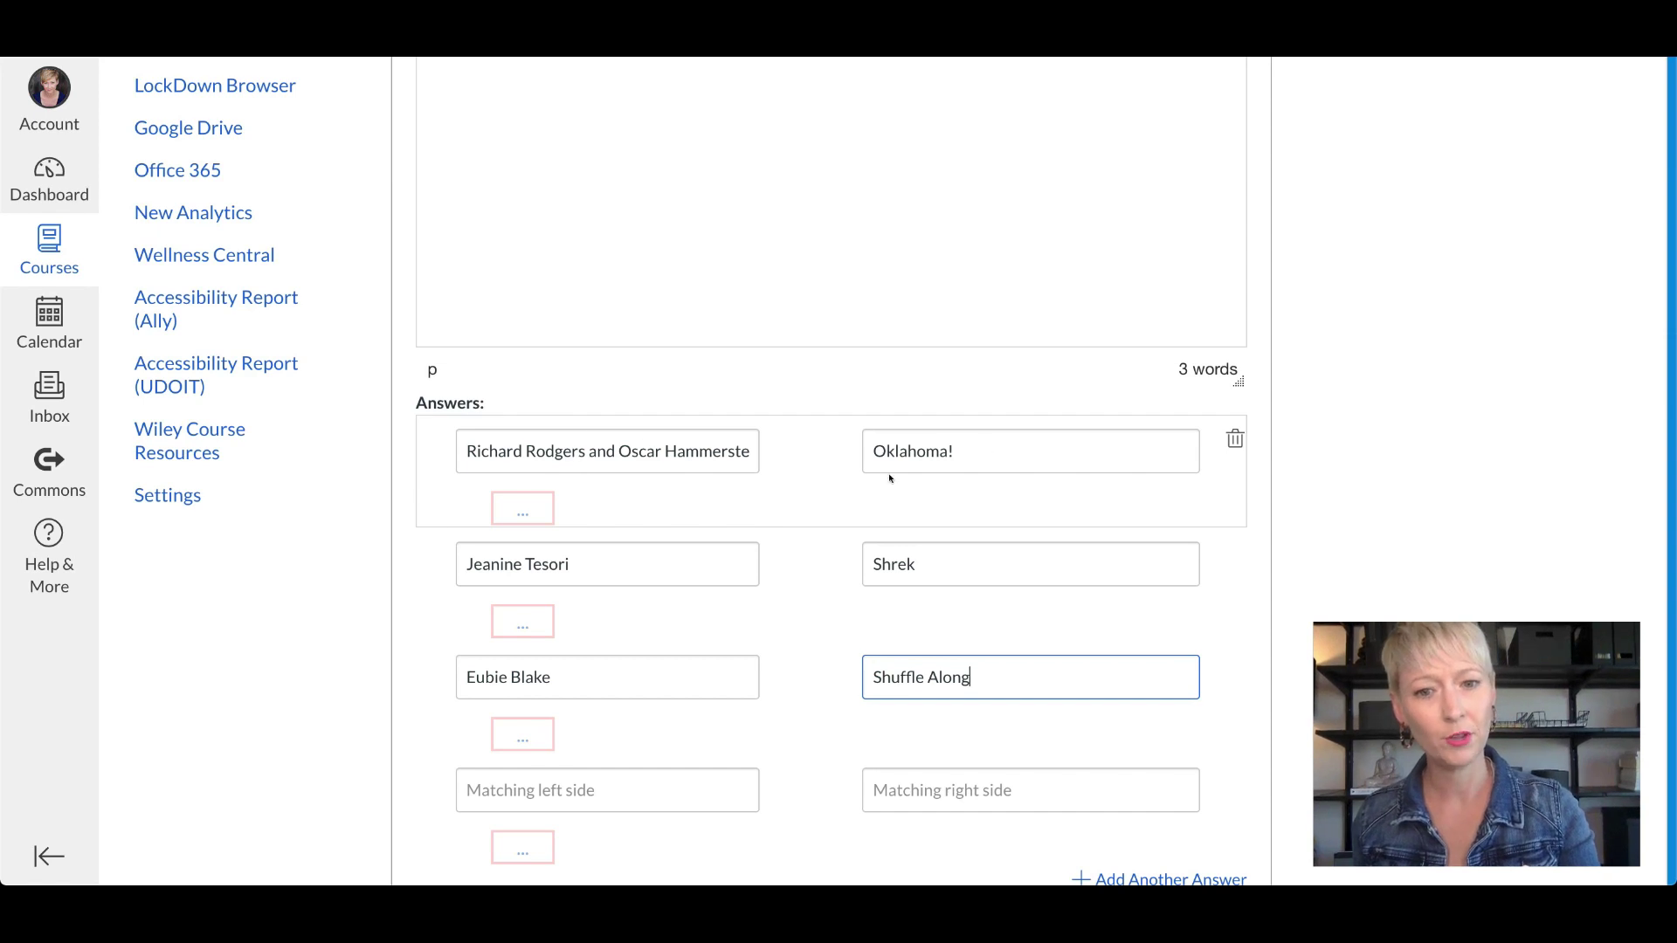
scroll(702, 610, "down", 3)
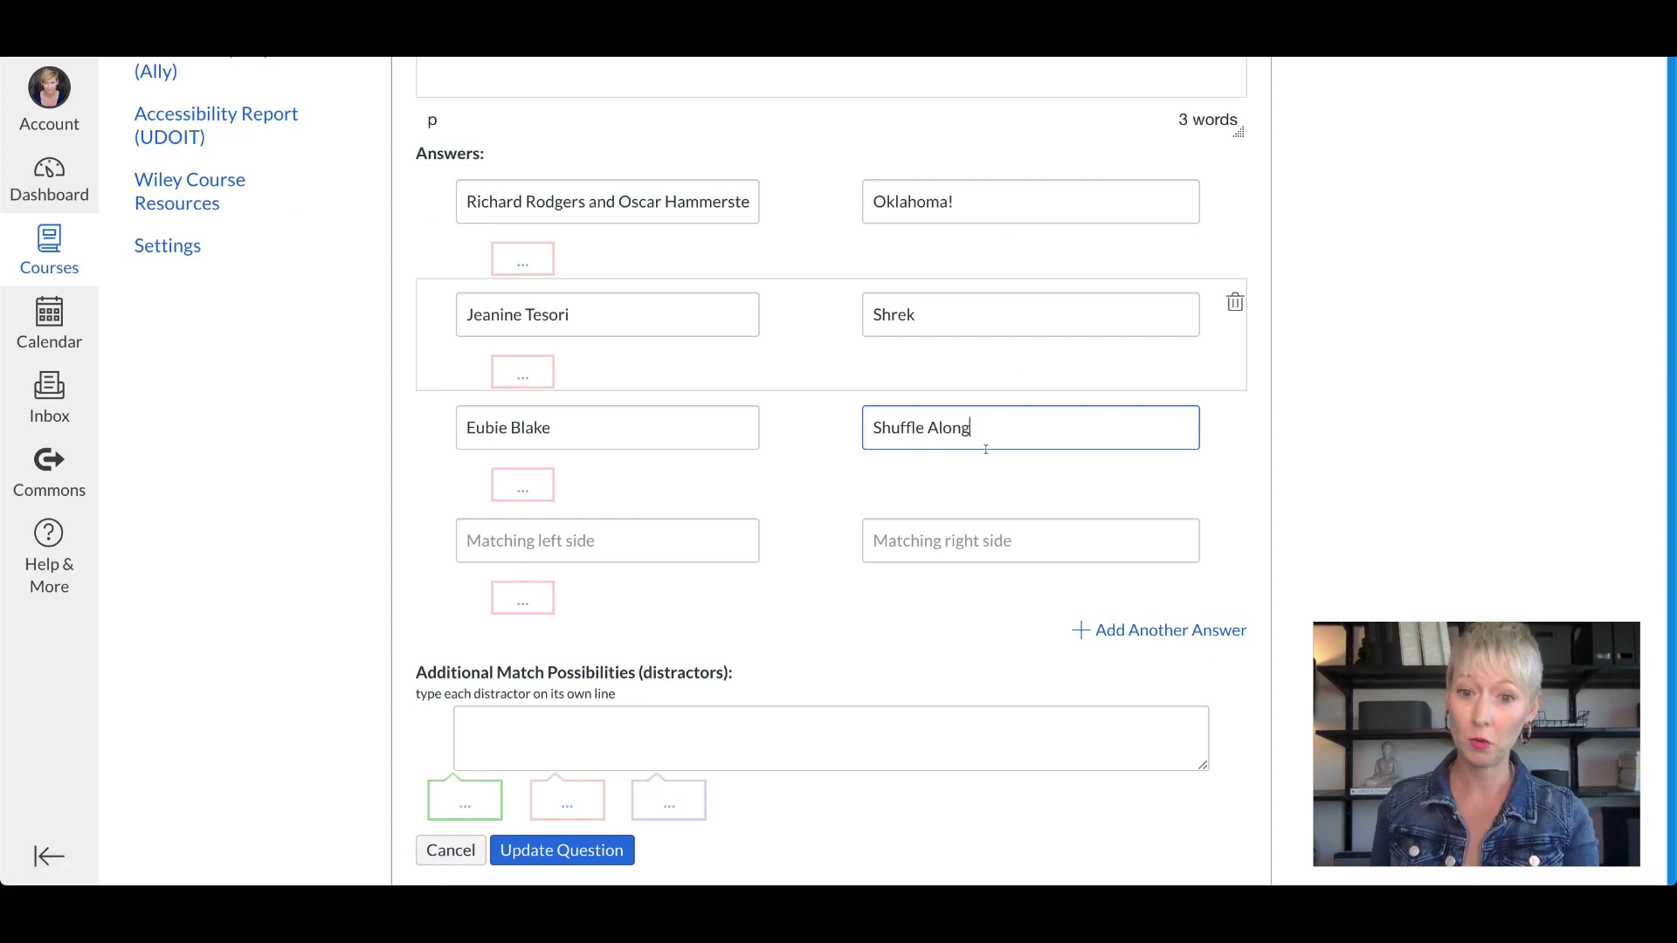
scroll(865, 625, "down", 3)
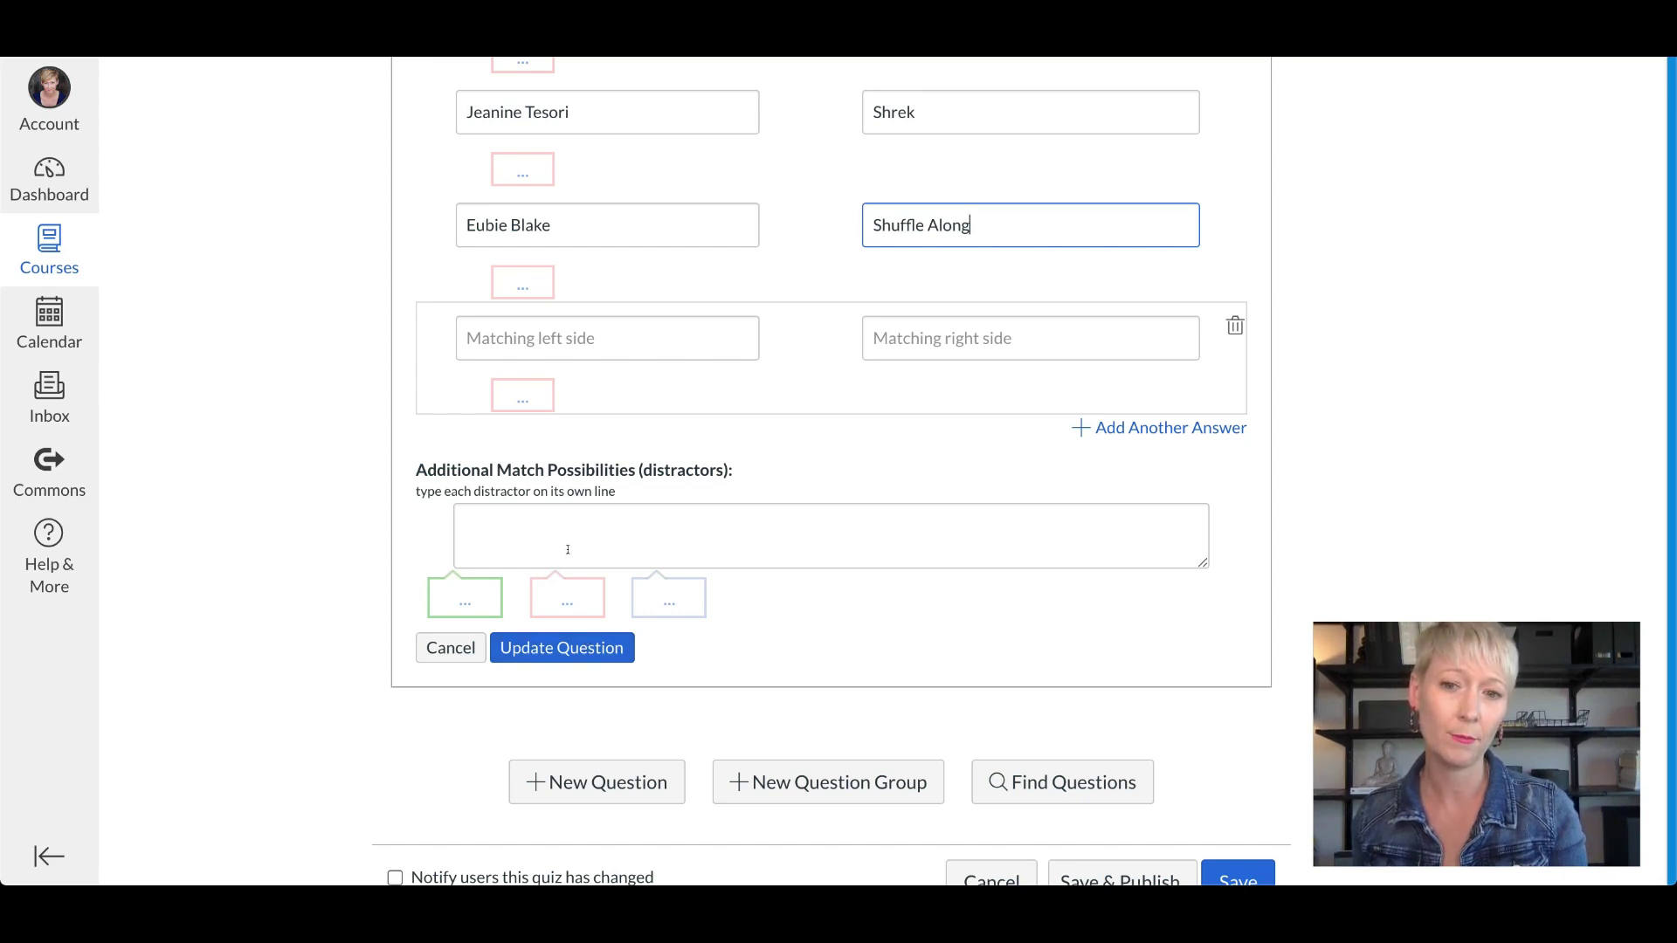
left_click(572, 651)
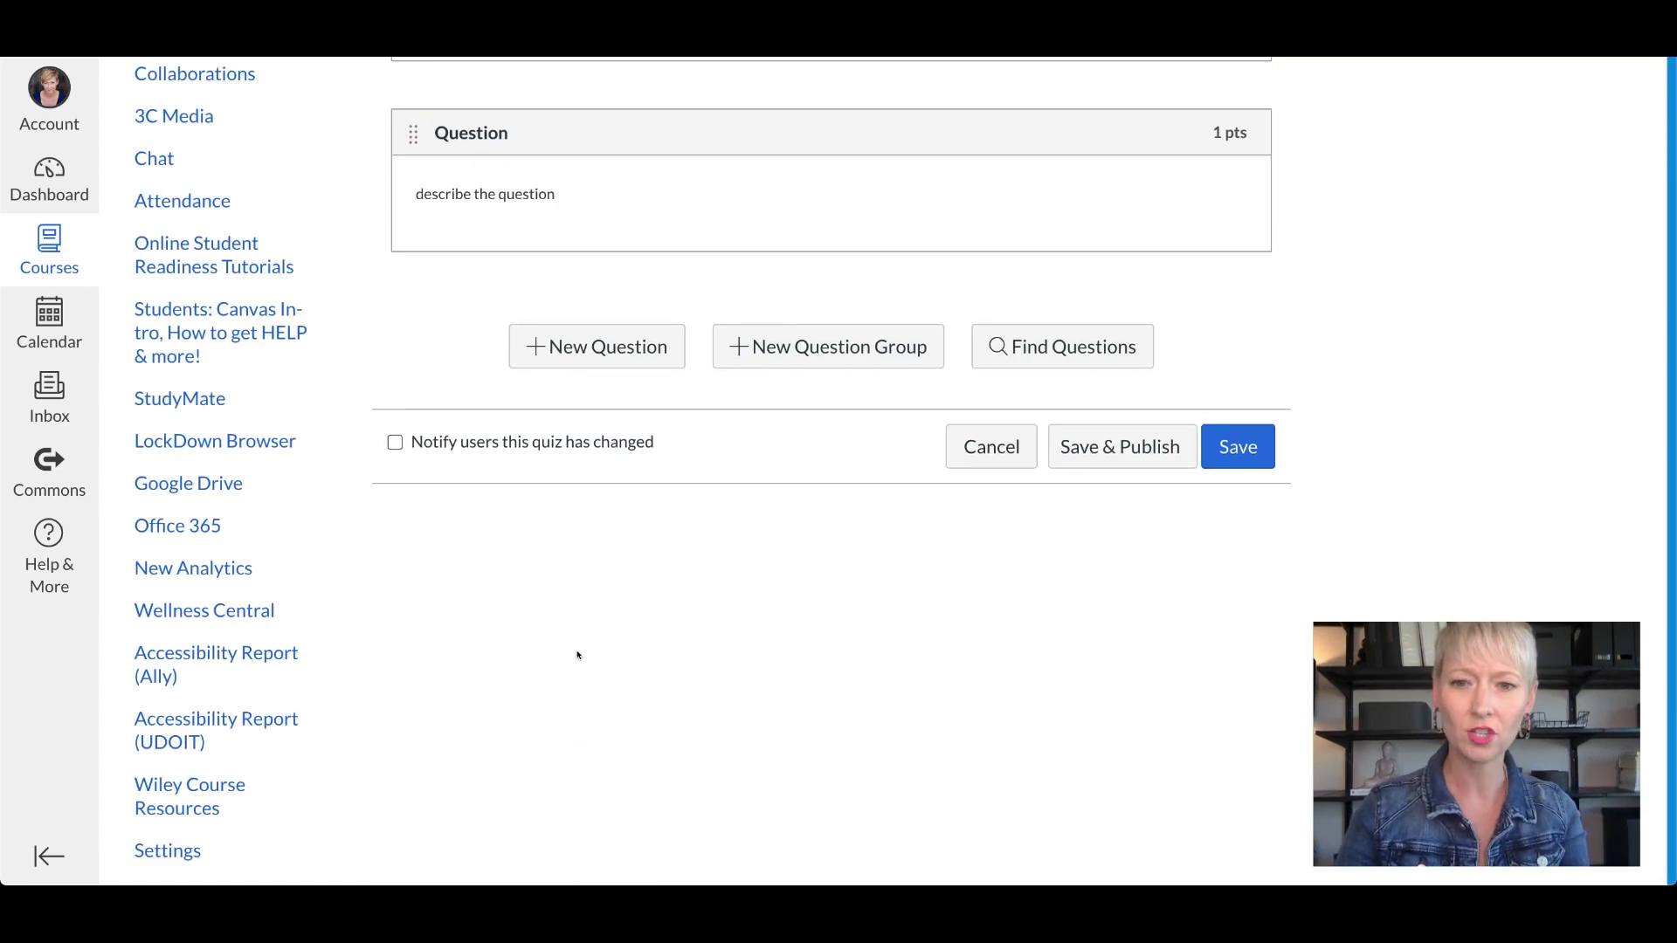
left_click(1238, 436)
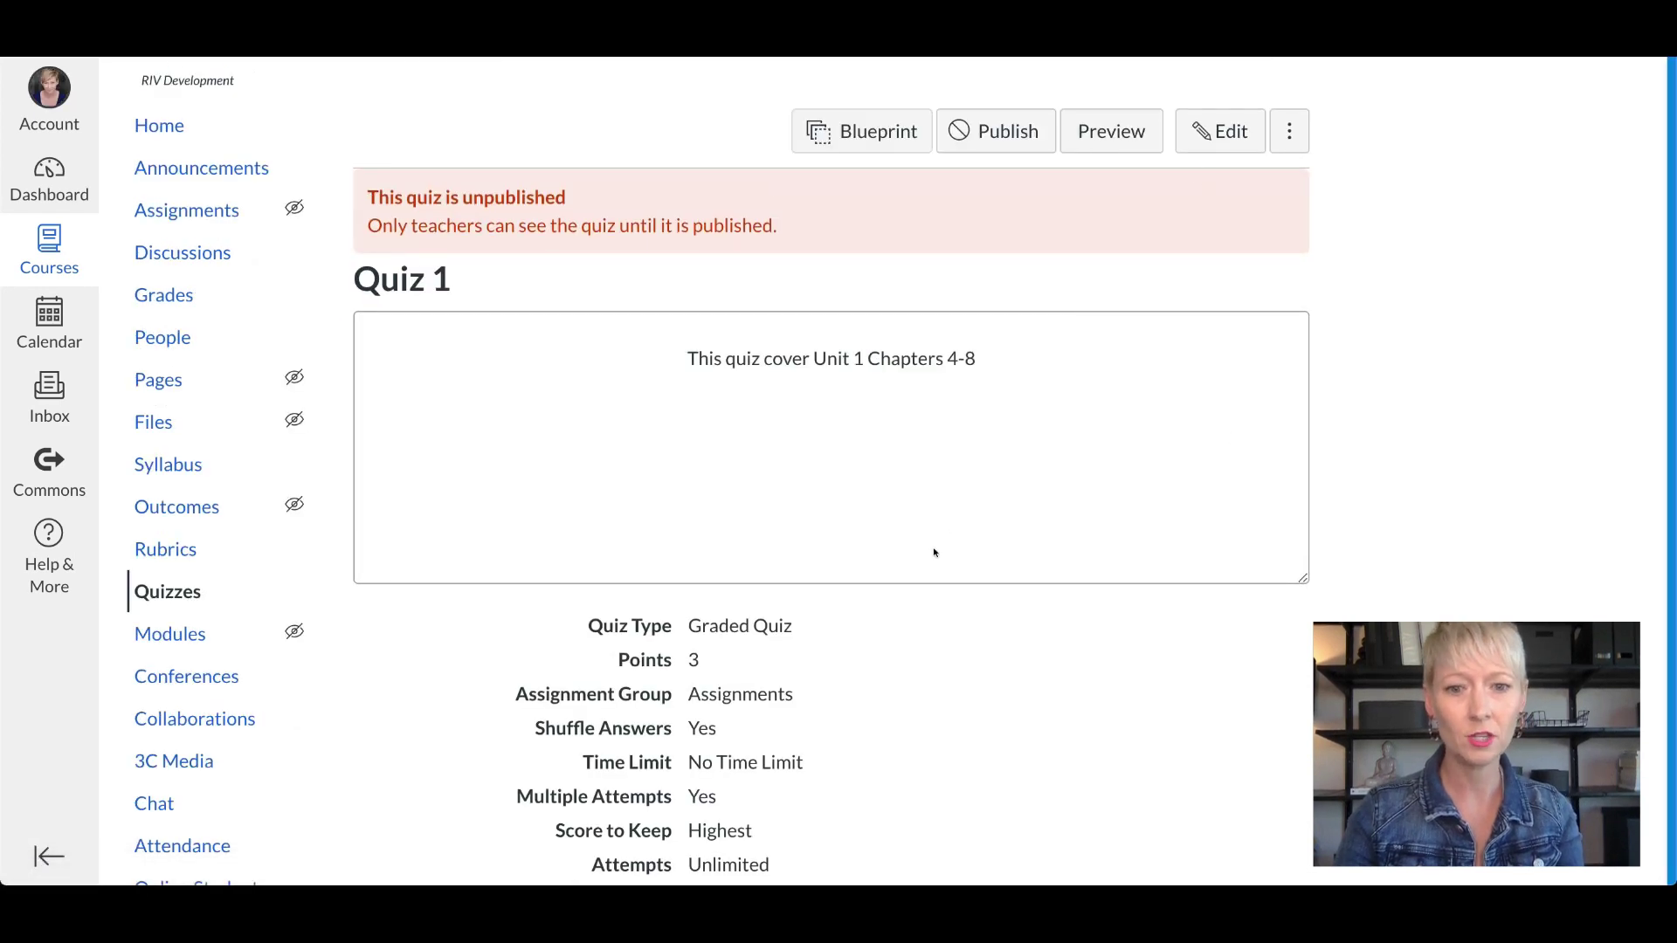
Step: Preview the quiz as a student would see it and go through its questions to the matching question
scroll(939, 542, "down", 7)
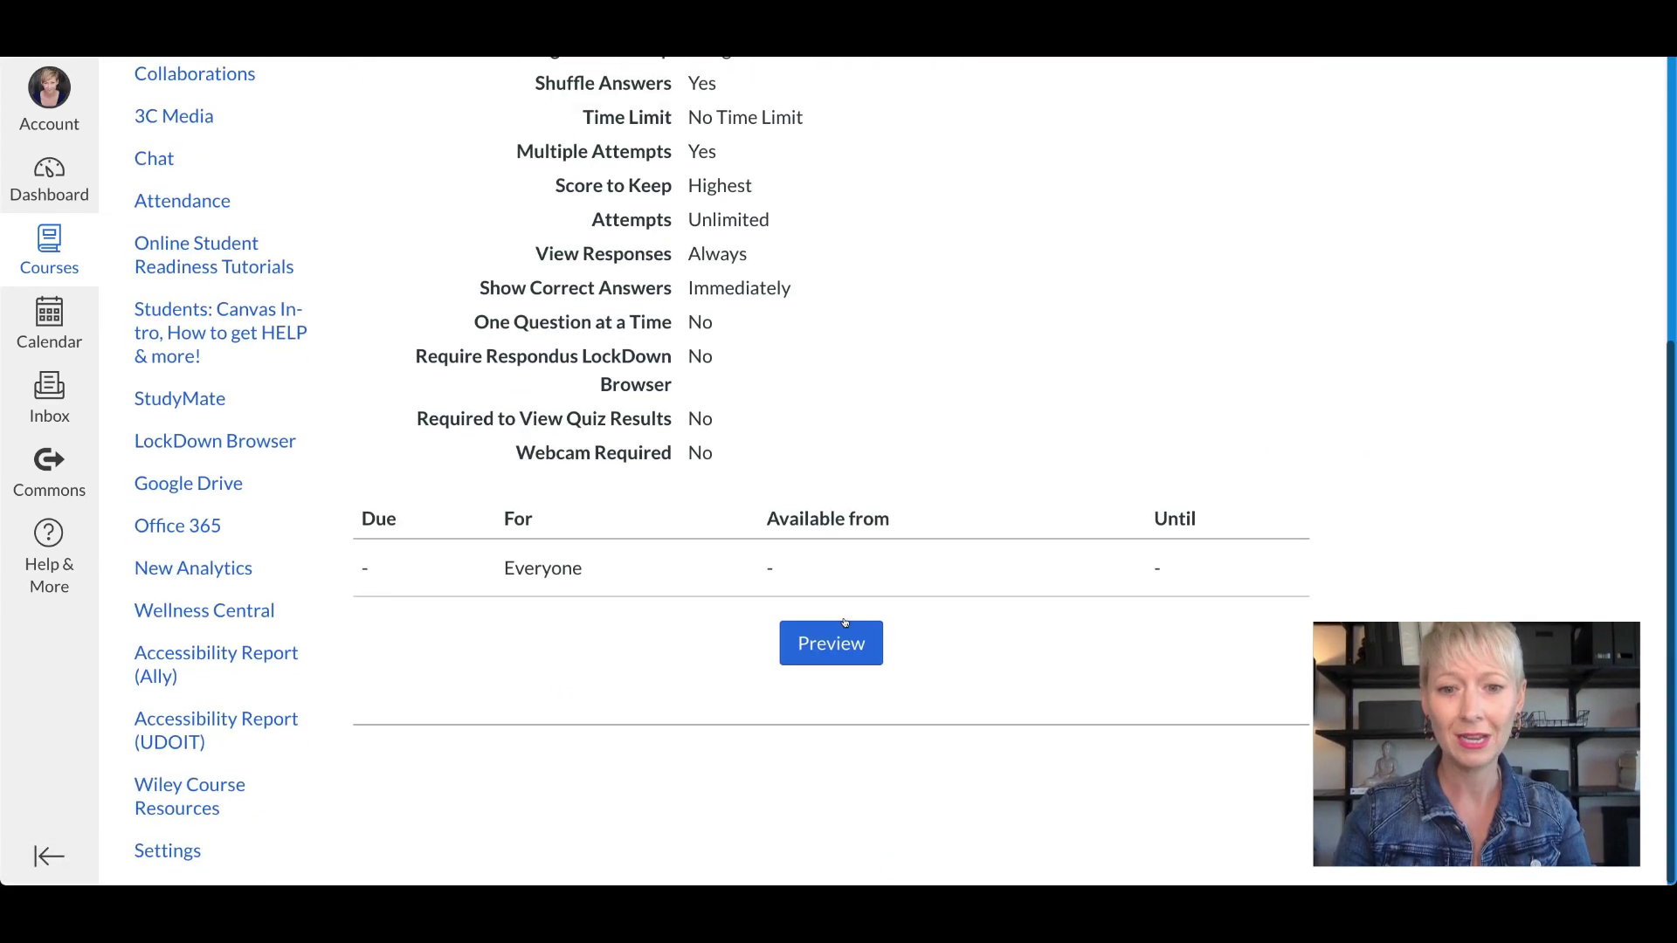
left_click(837, 636)
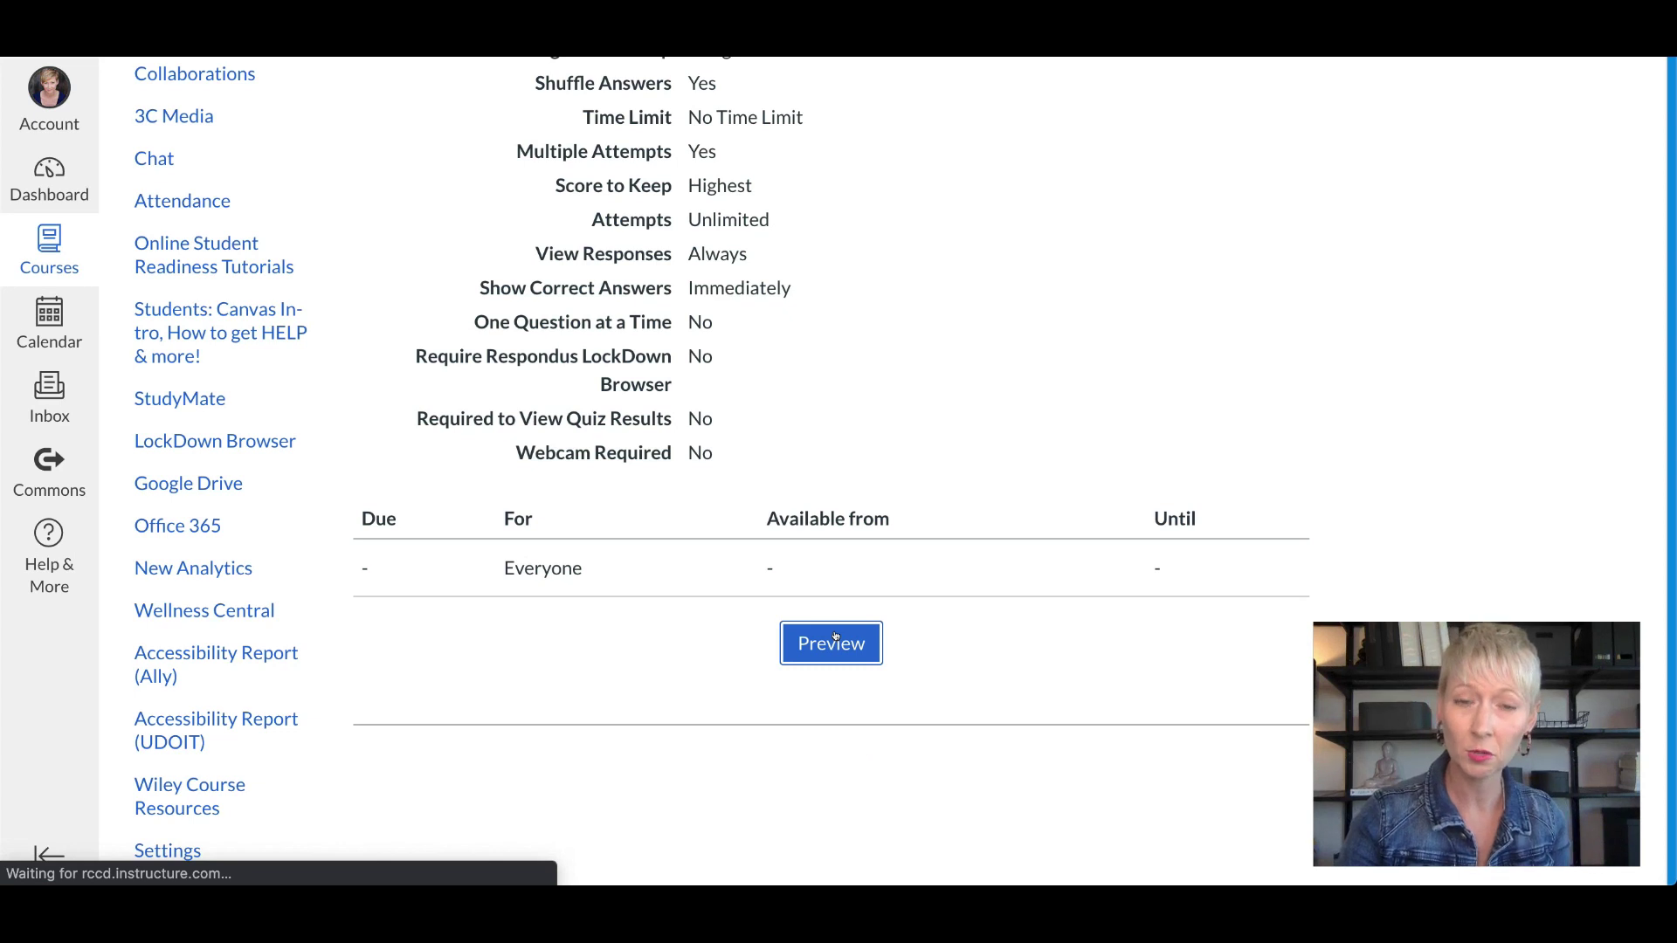
scroll(836, 636, "down", 1)
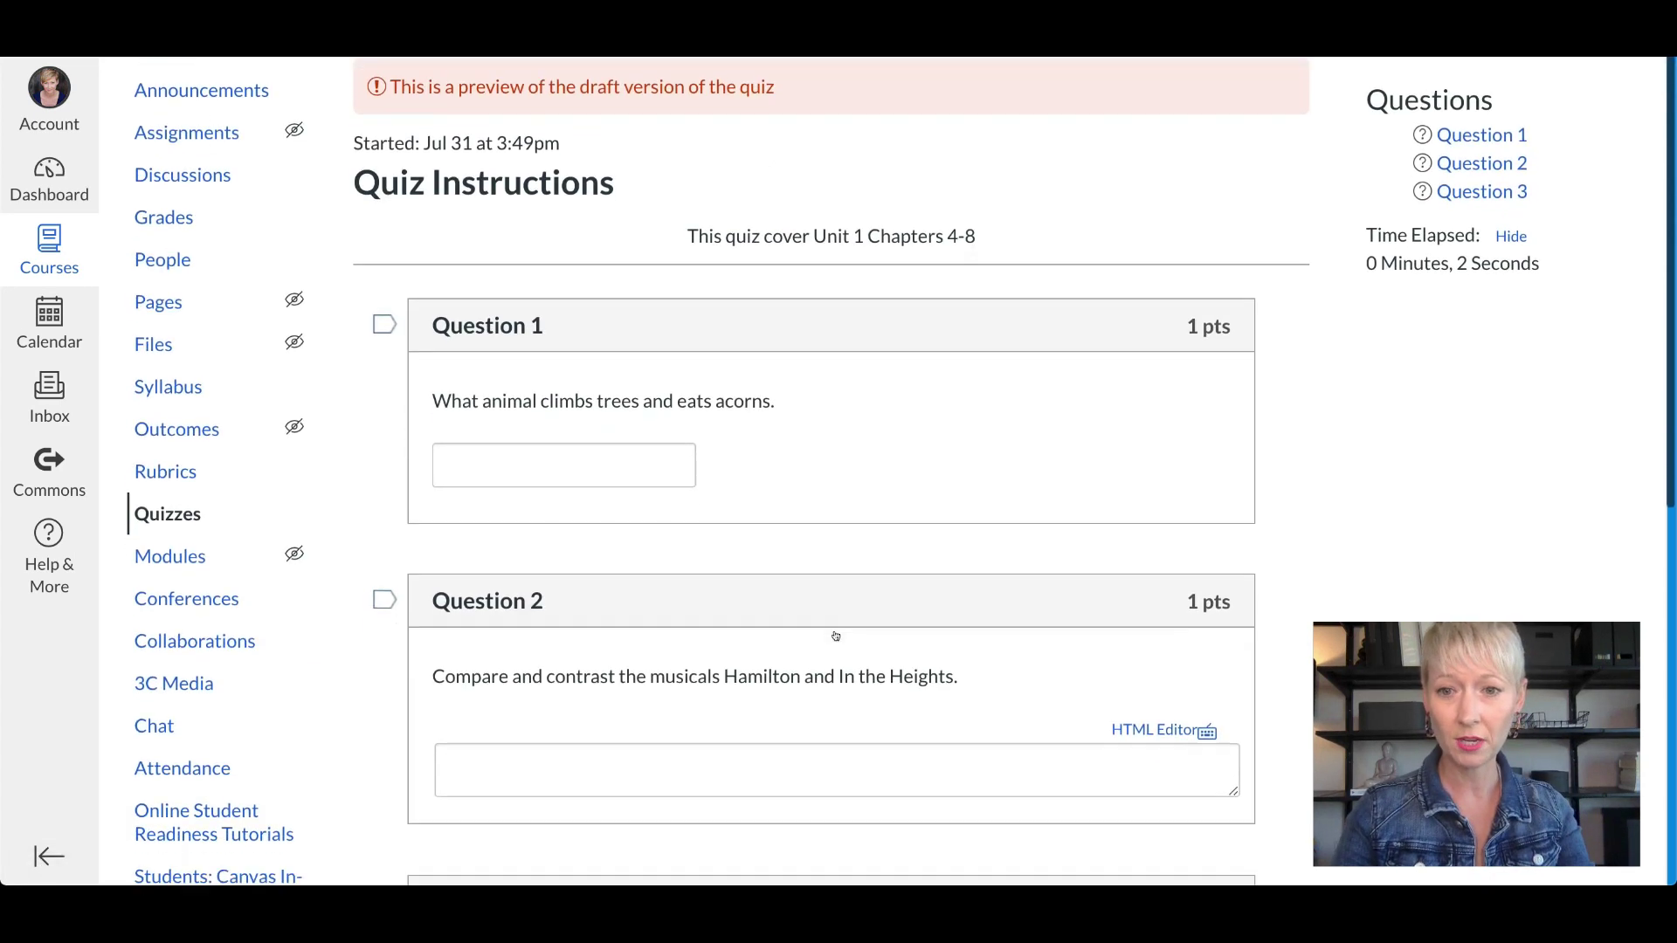
scroll(688, 582, "down", 3)
scroll(688, 582, "down", 8)
scroll(688, 588, "down", 2)
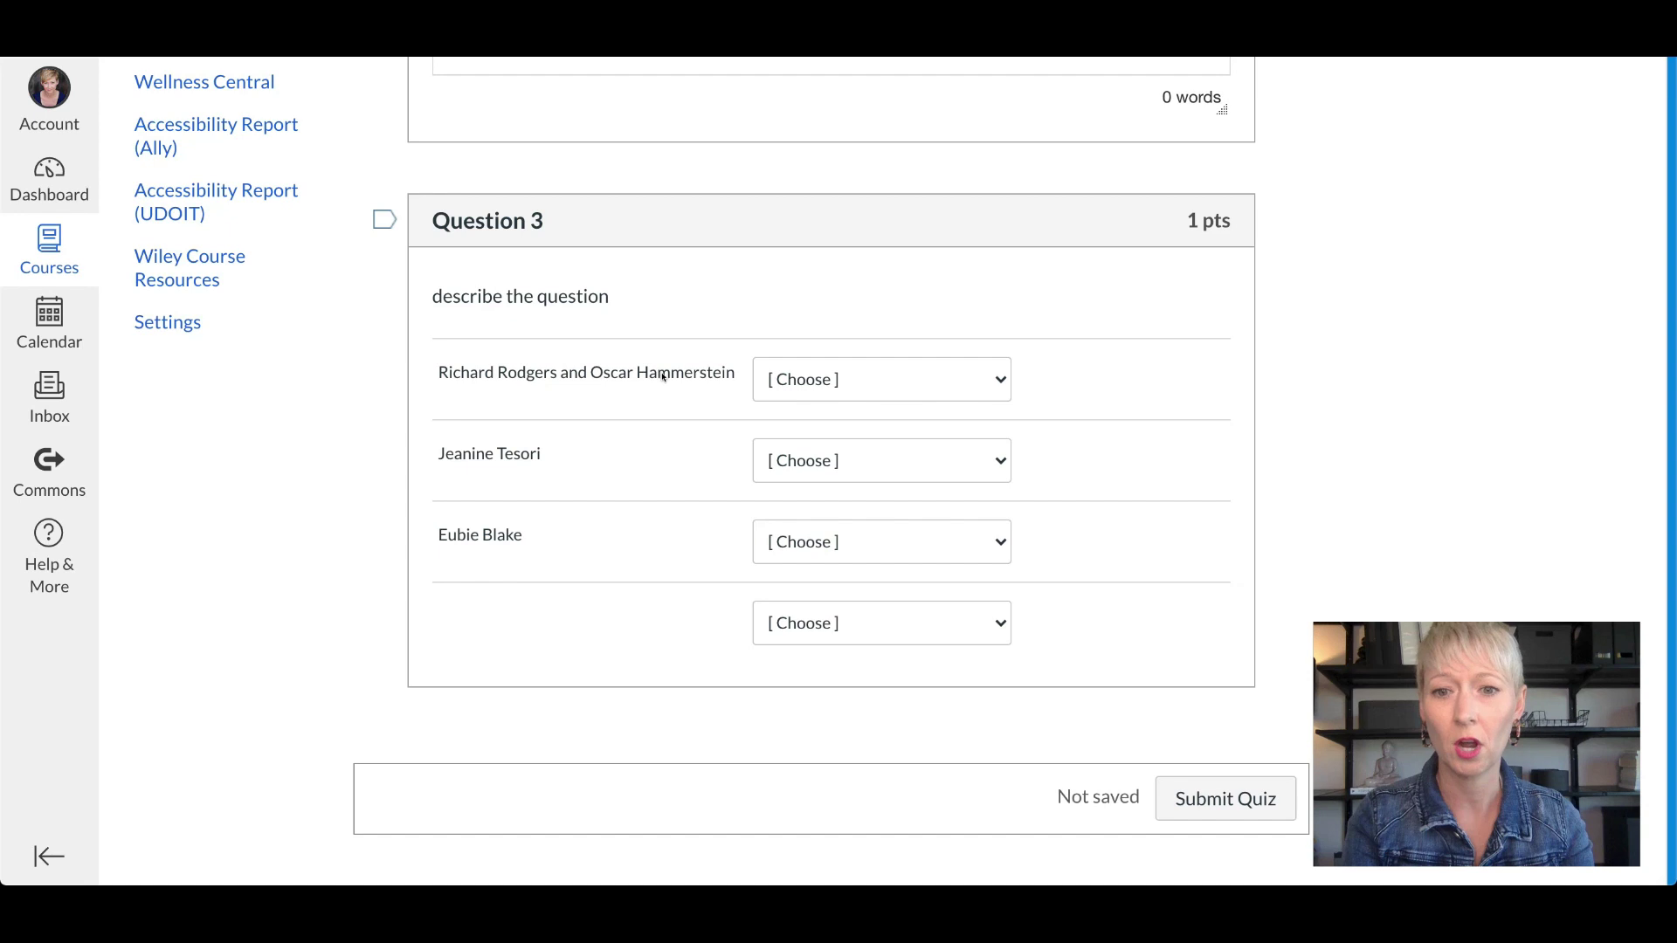
Step: Answer the matching question with Oklahoma! for Rodgers and Hammerstein, Shrek for Jeanine Tesori and Shuffle Along for Eubie Blake, leaving the blank row unanswered
left_click(982, 376)
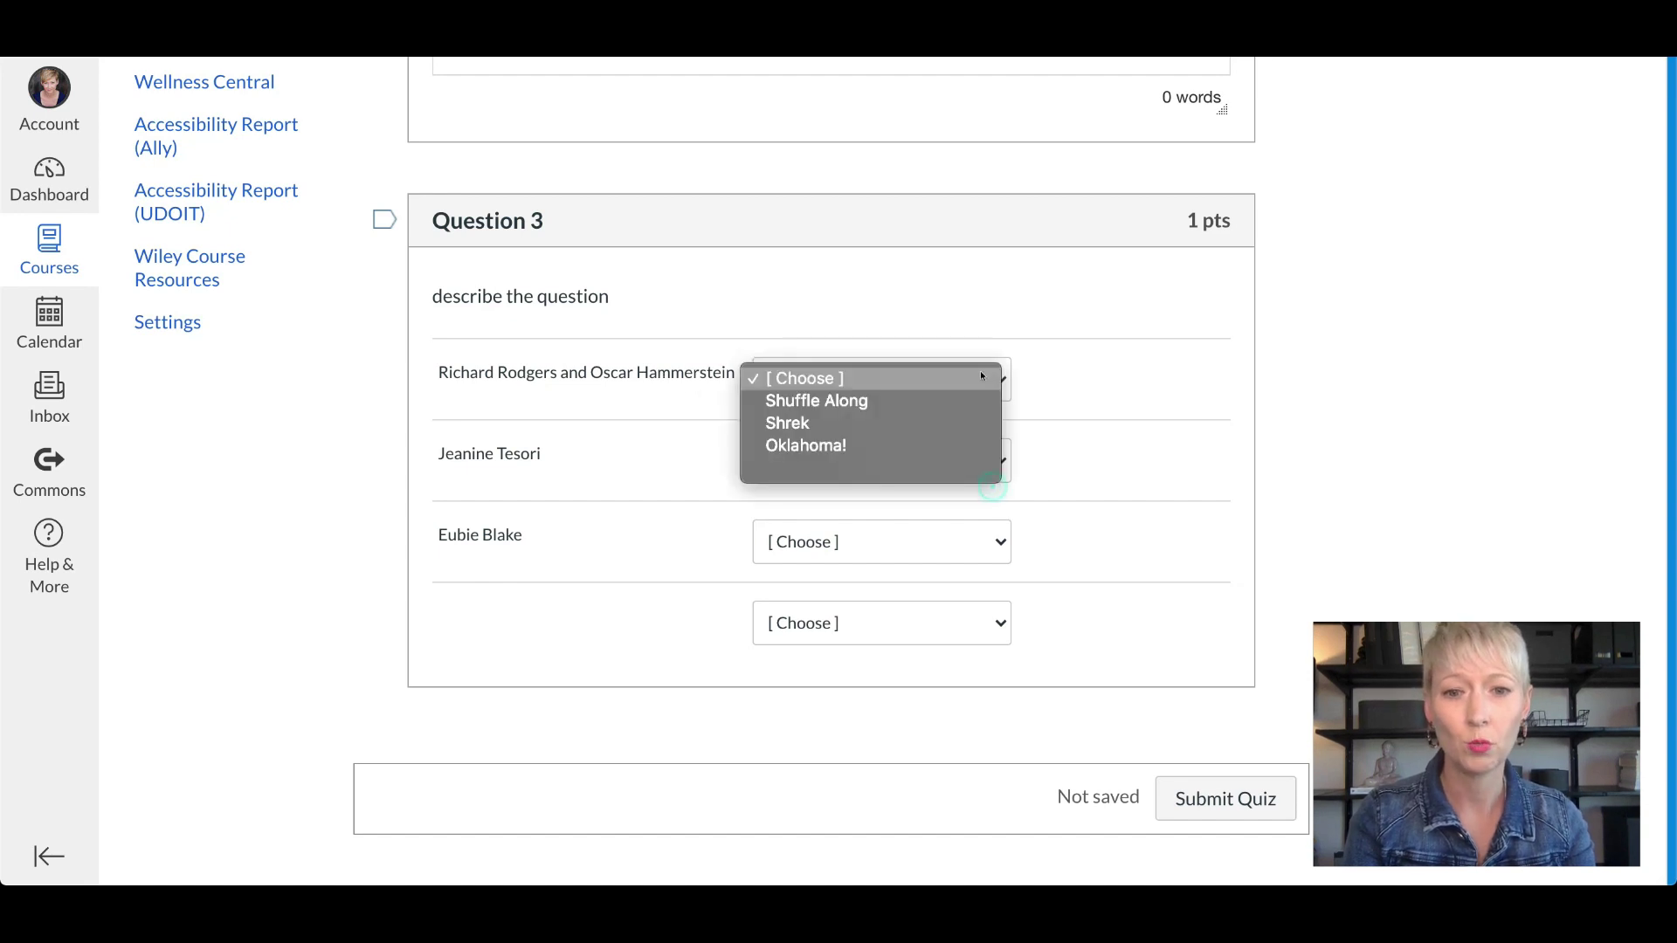
left_click(848, 443)
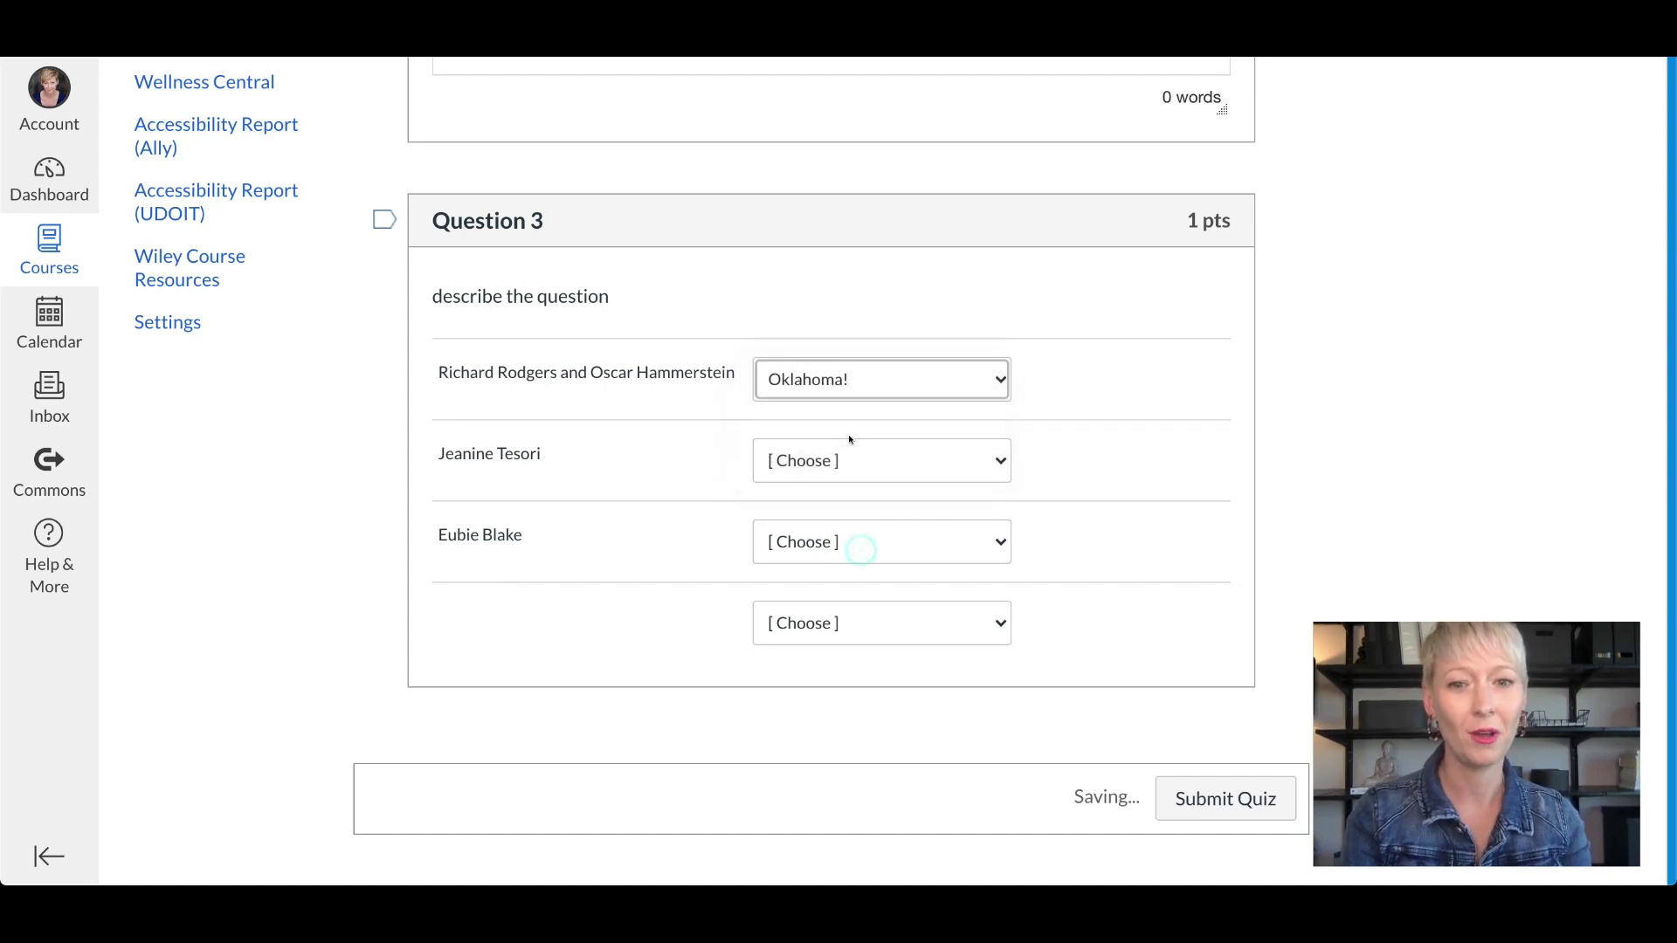
left_click(958, 456)
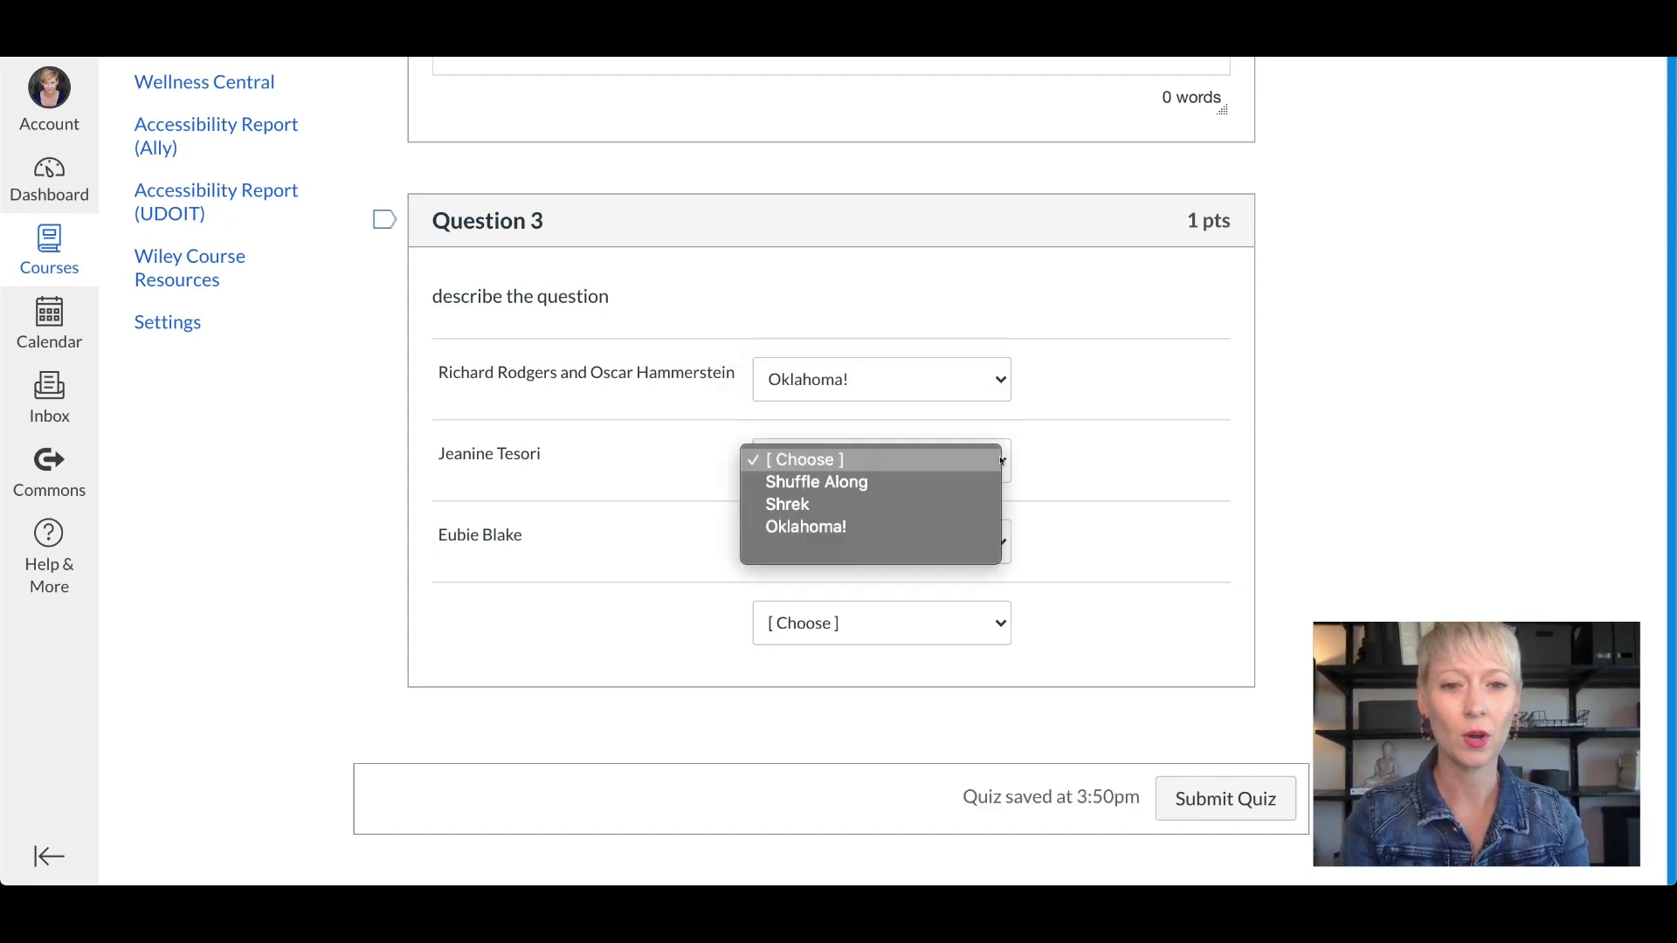
left_click(890, 505)
left_click(996, 618)
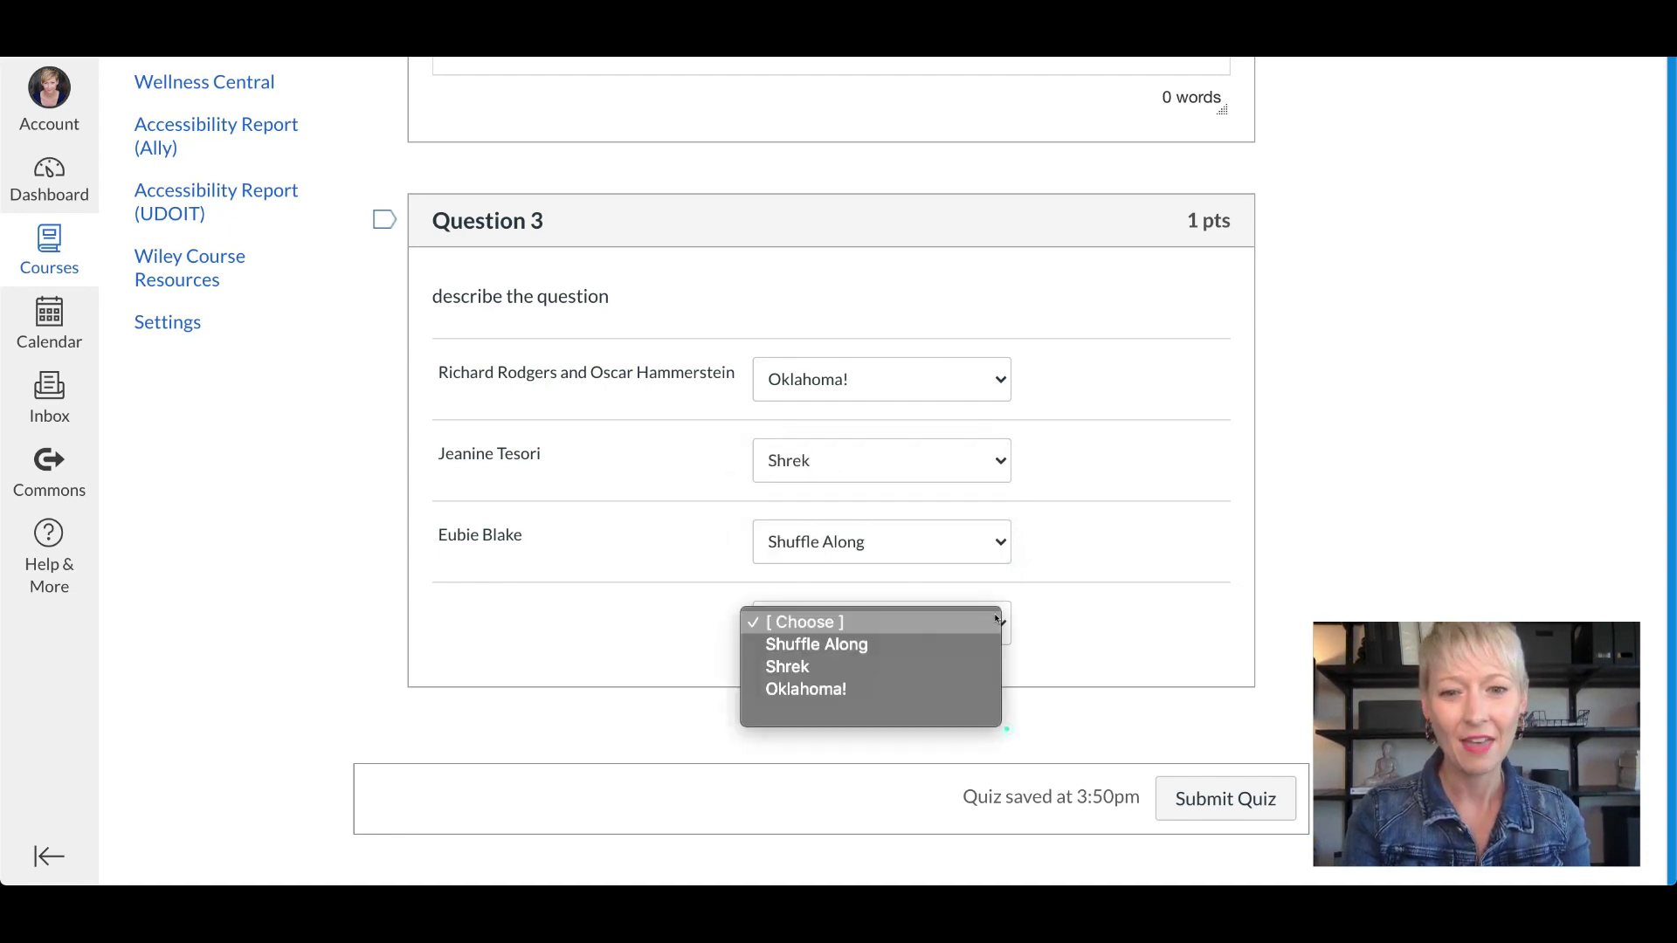
left_click(516, 613)
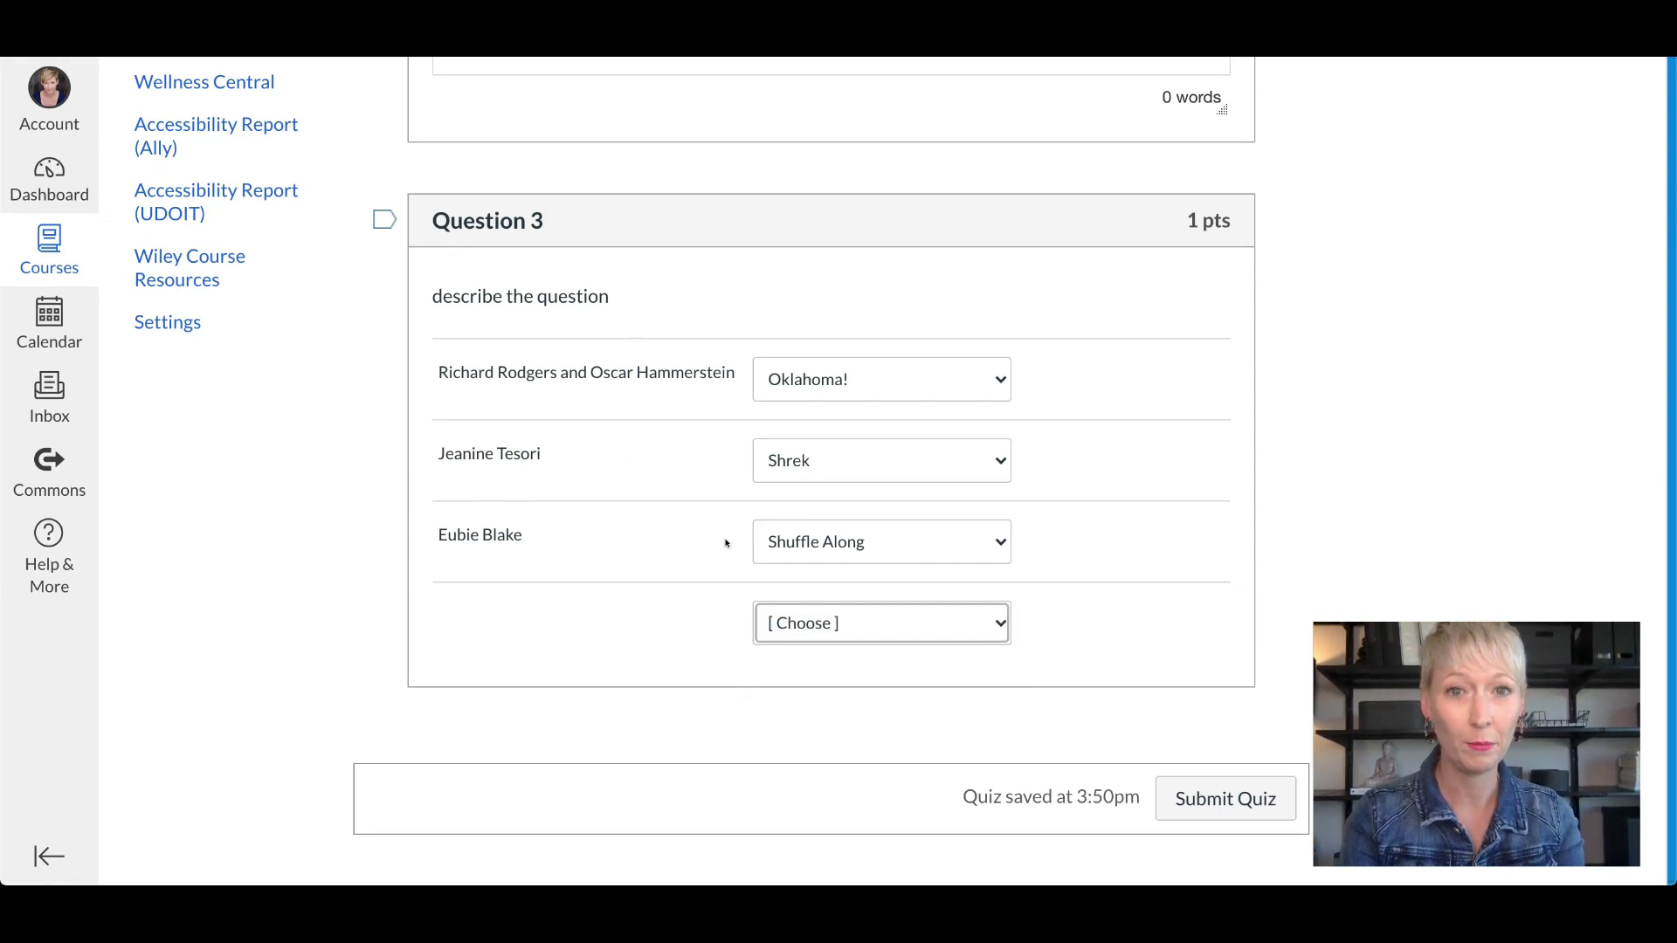
Step: Submit the previewed quiz despite its unanswered questions and review the scored results of all three questions
left_click(1198, 783)
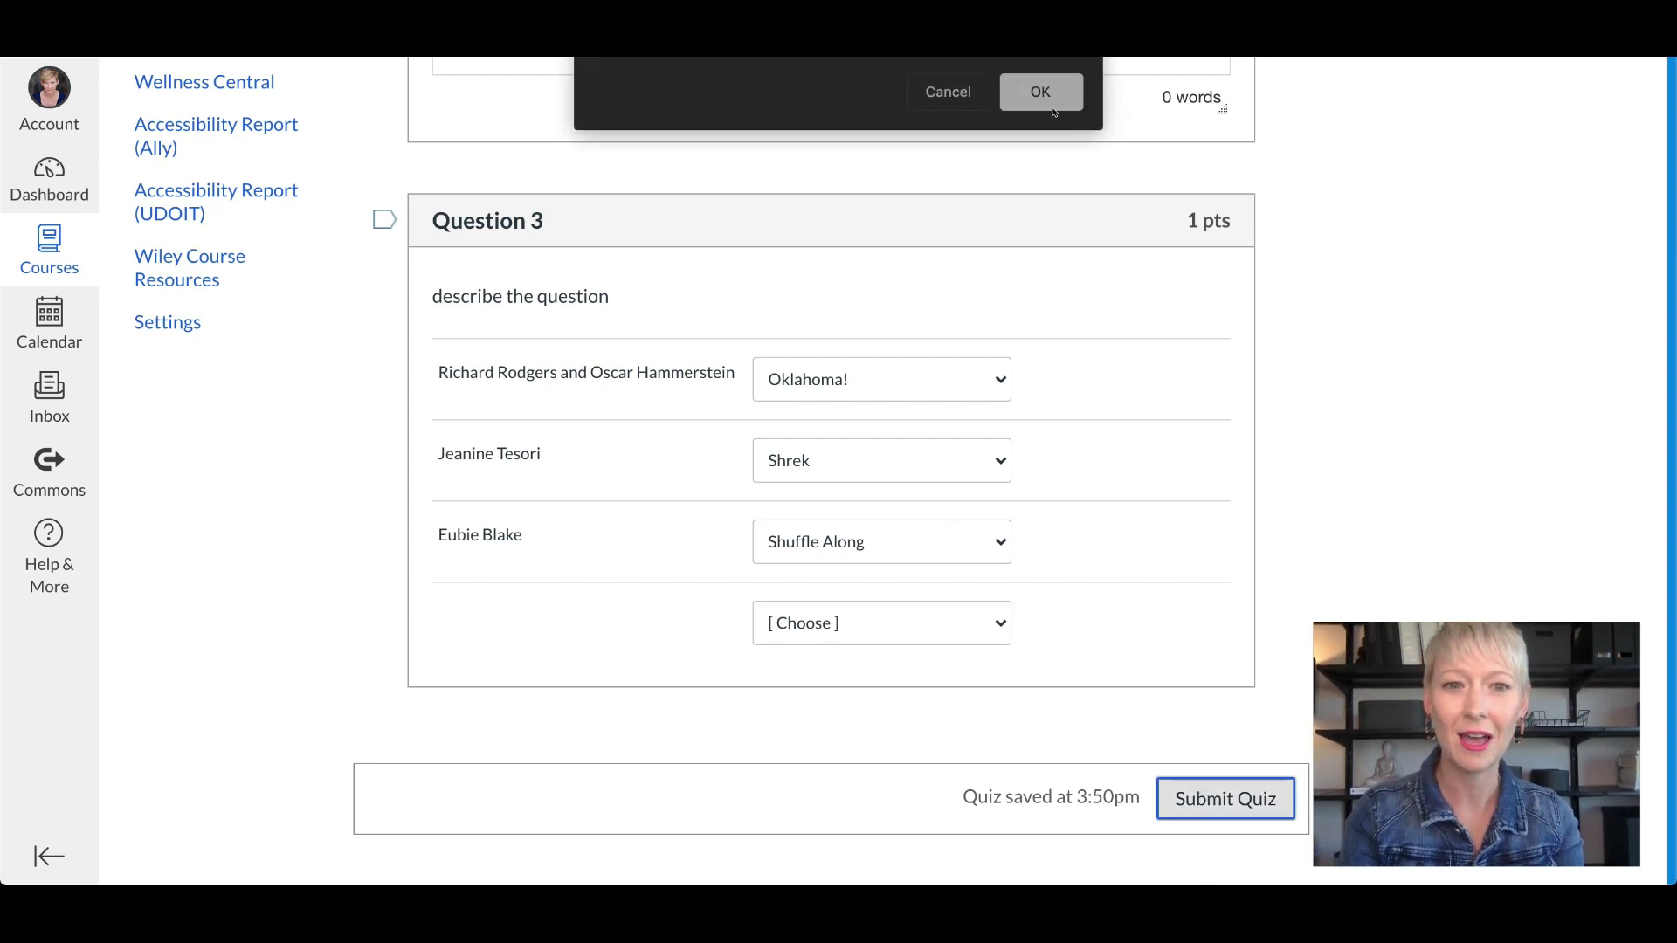
left_click(1048, 96)
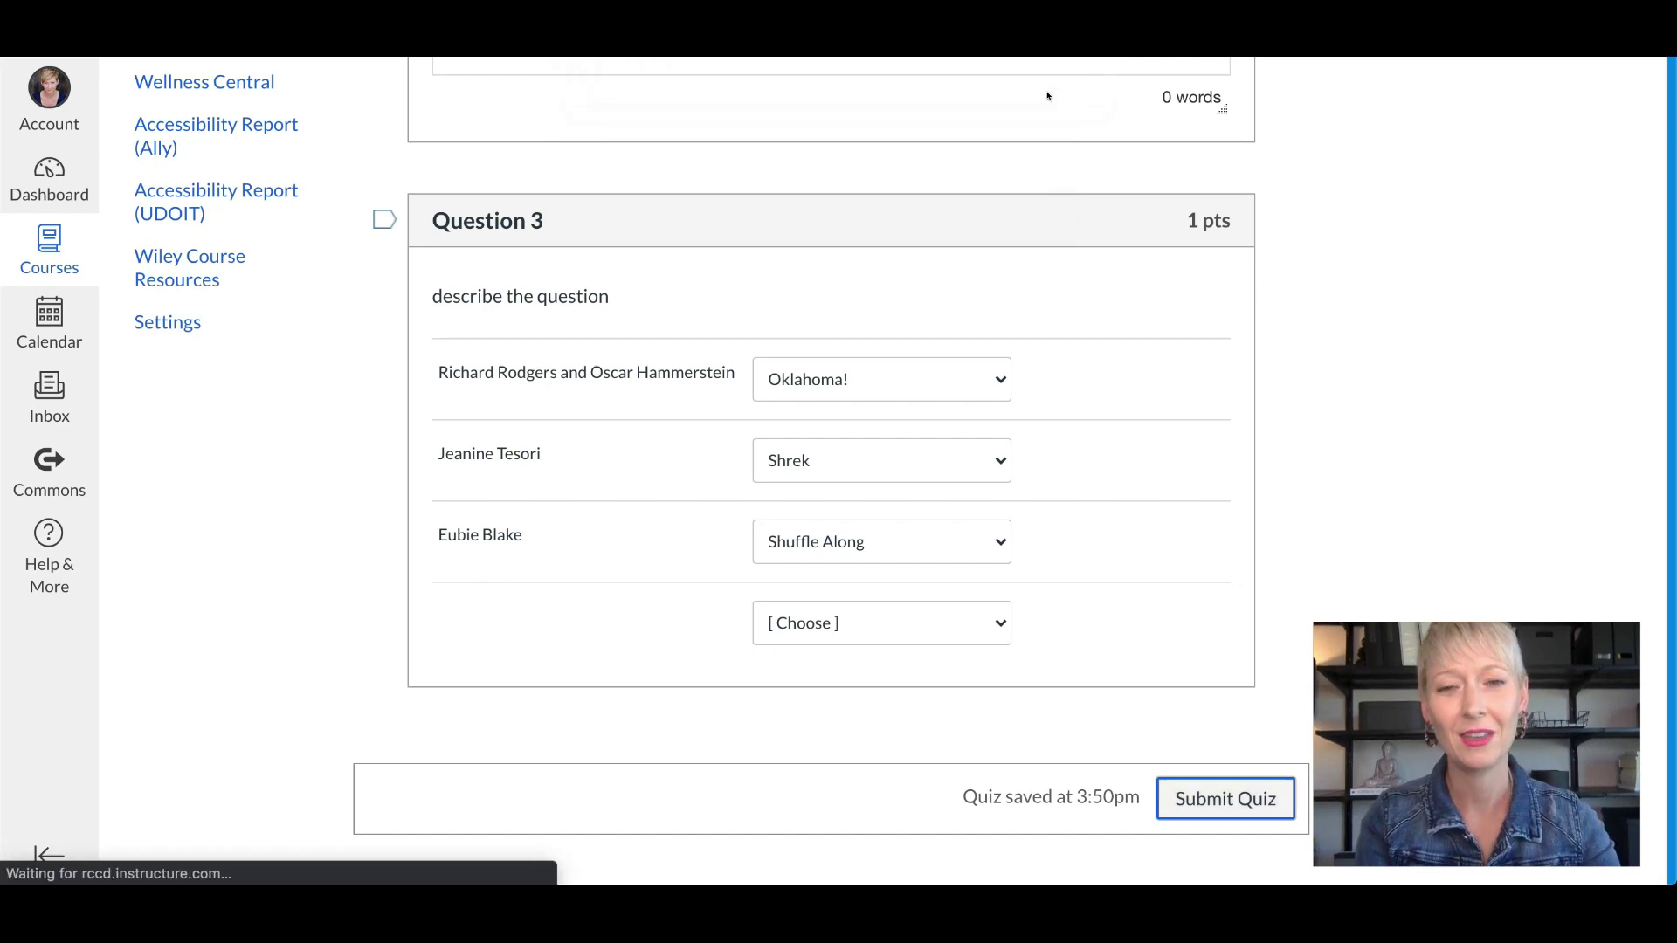
scroll(969, 448, "down", 4)
scroll(970, 448, "down", 6)
scroll(969, 448, "down", 4)
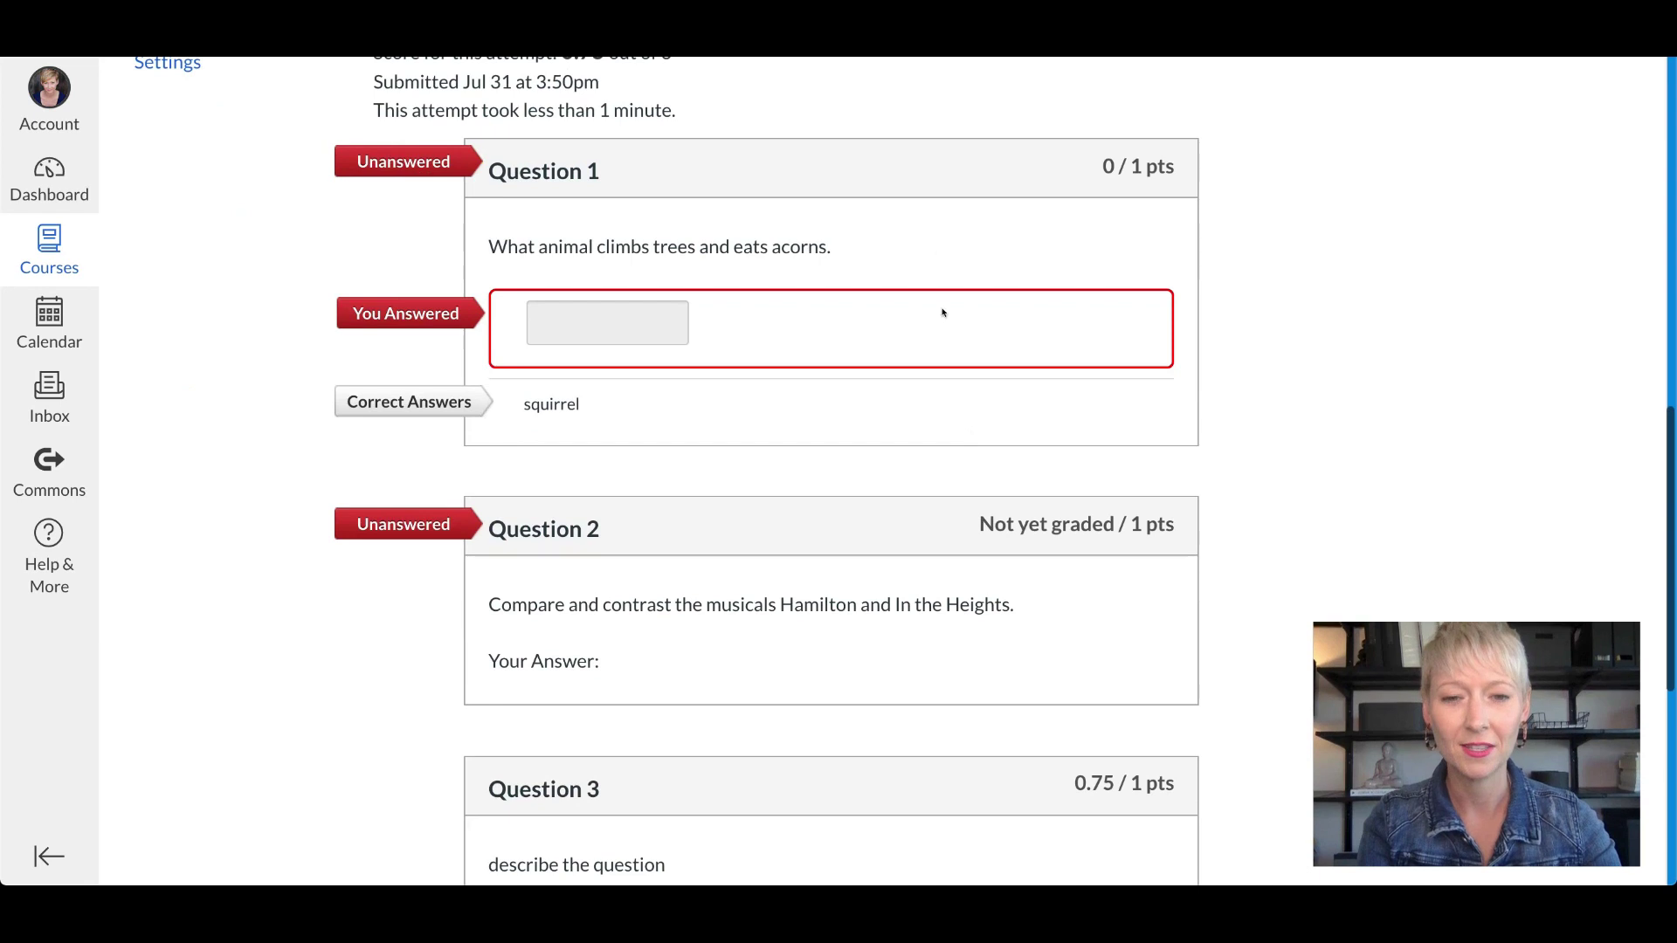
scroll(856, 722, "down", 2)
scroll(856, 722, "down", 4)
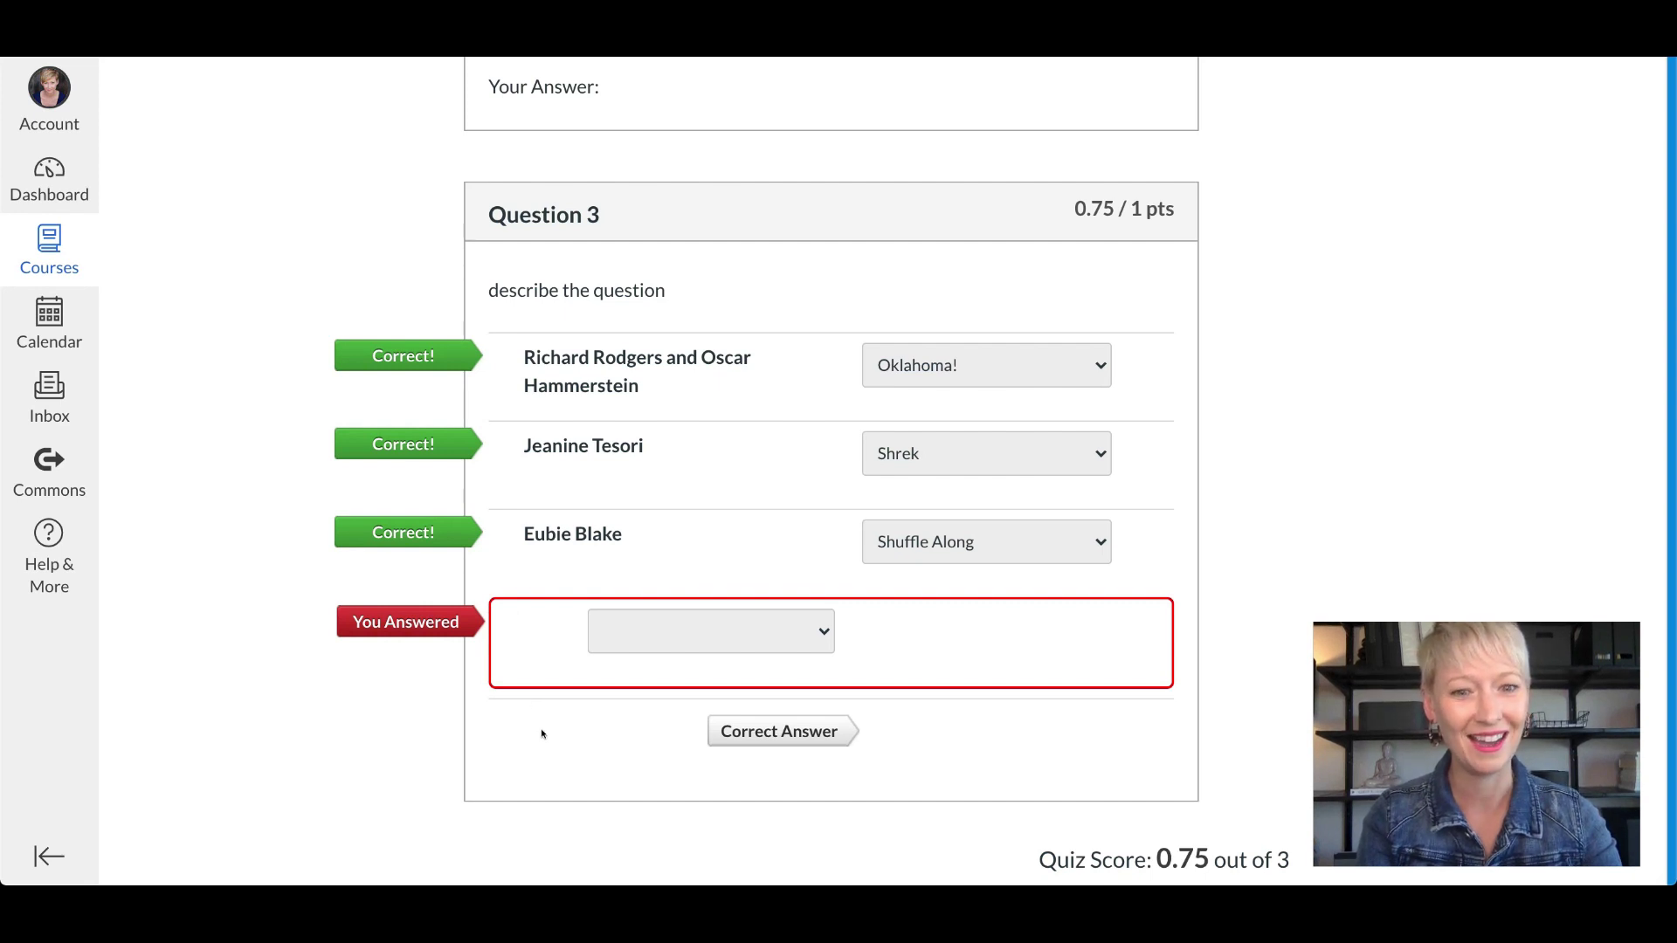
scroll(543, 733, "down", 1)
scroll(599, 645, "up", 8)
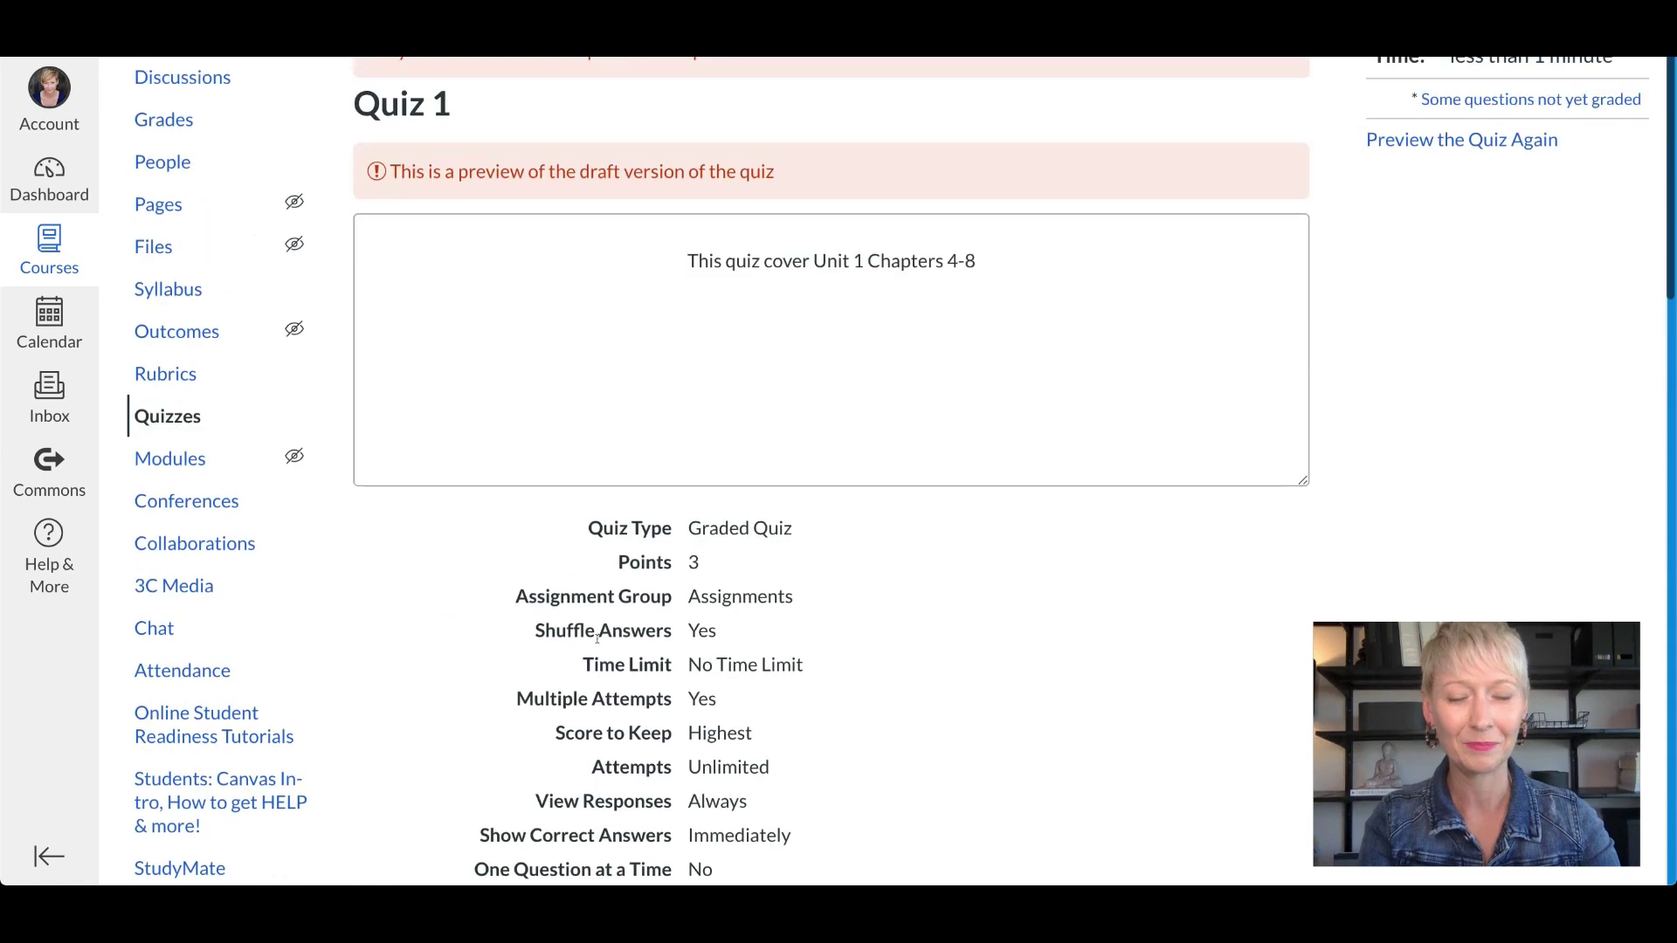
scroll(1176, 225, "up", 3)
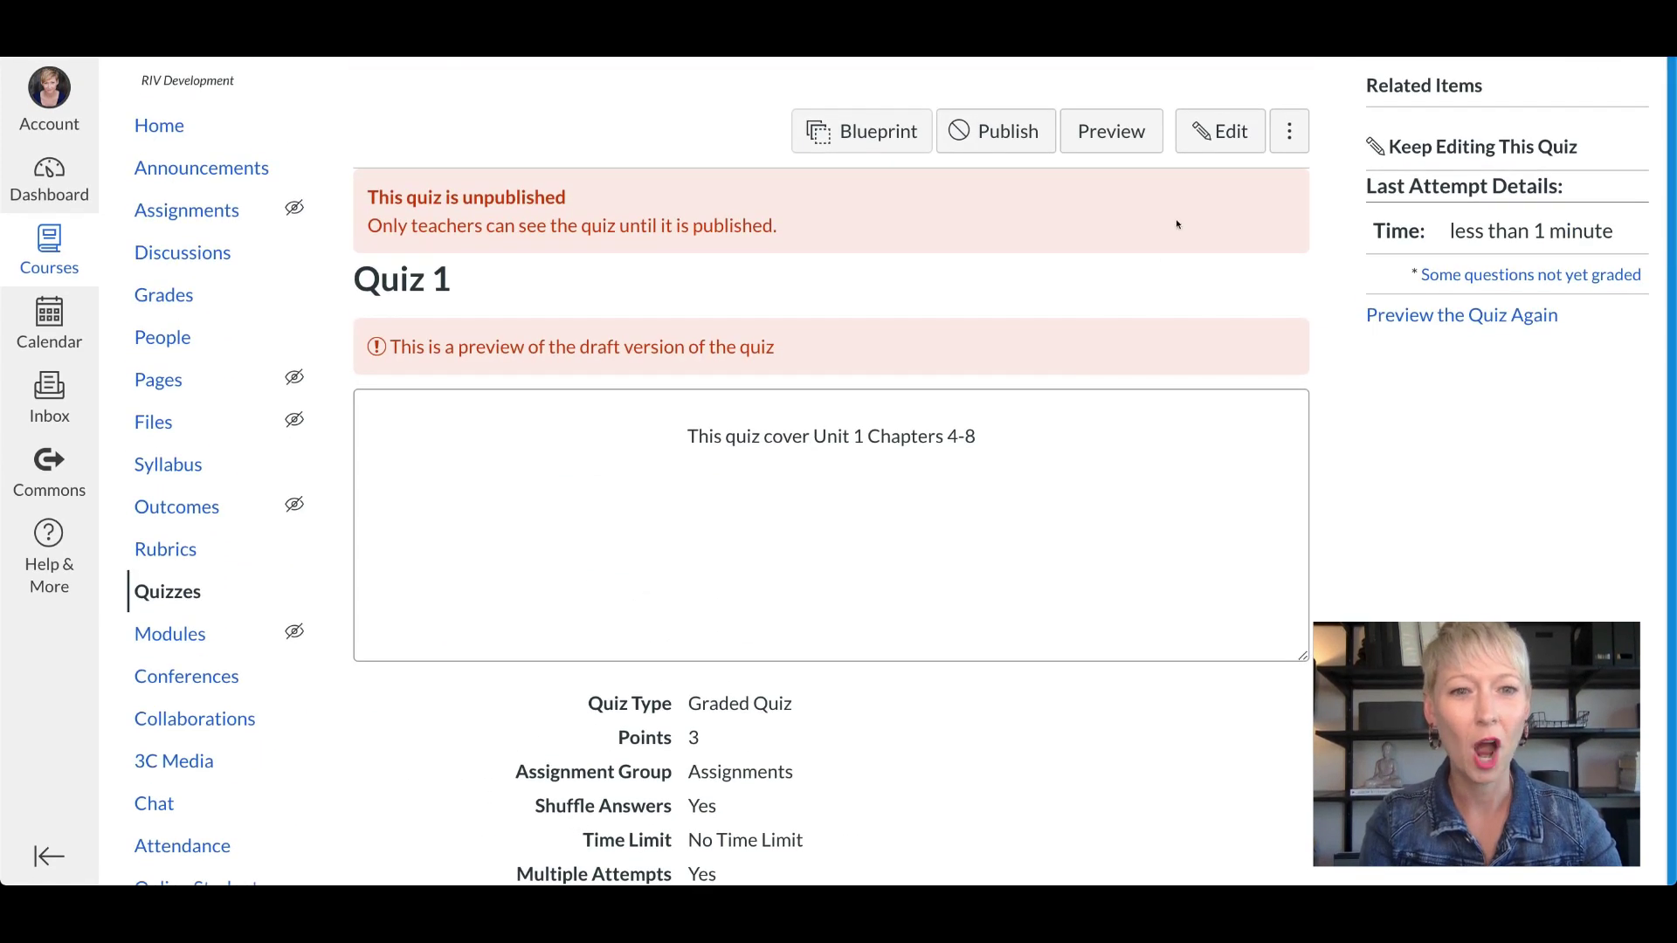
Step: Reopen the quiz for editing and go to the matching question in its question list
left_click(1205, 133)
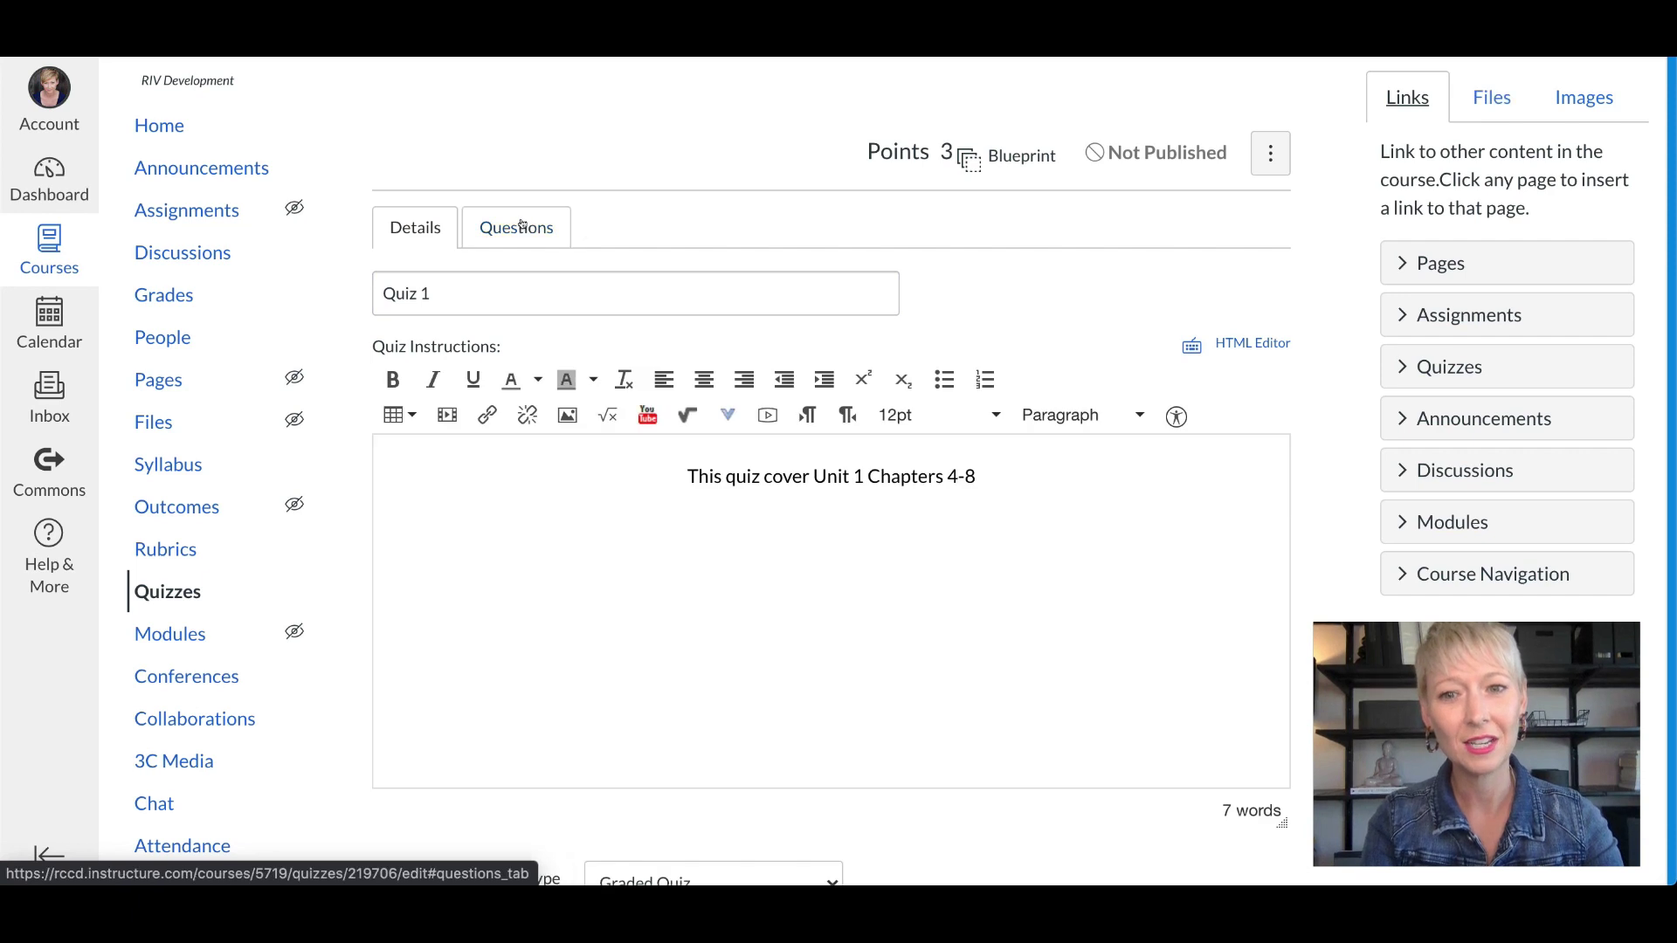
left_click(526, 222)
scroll(778, 442, "down", 5)
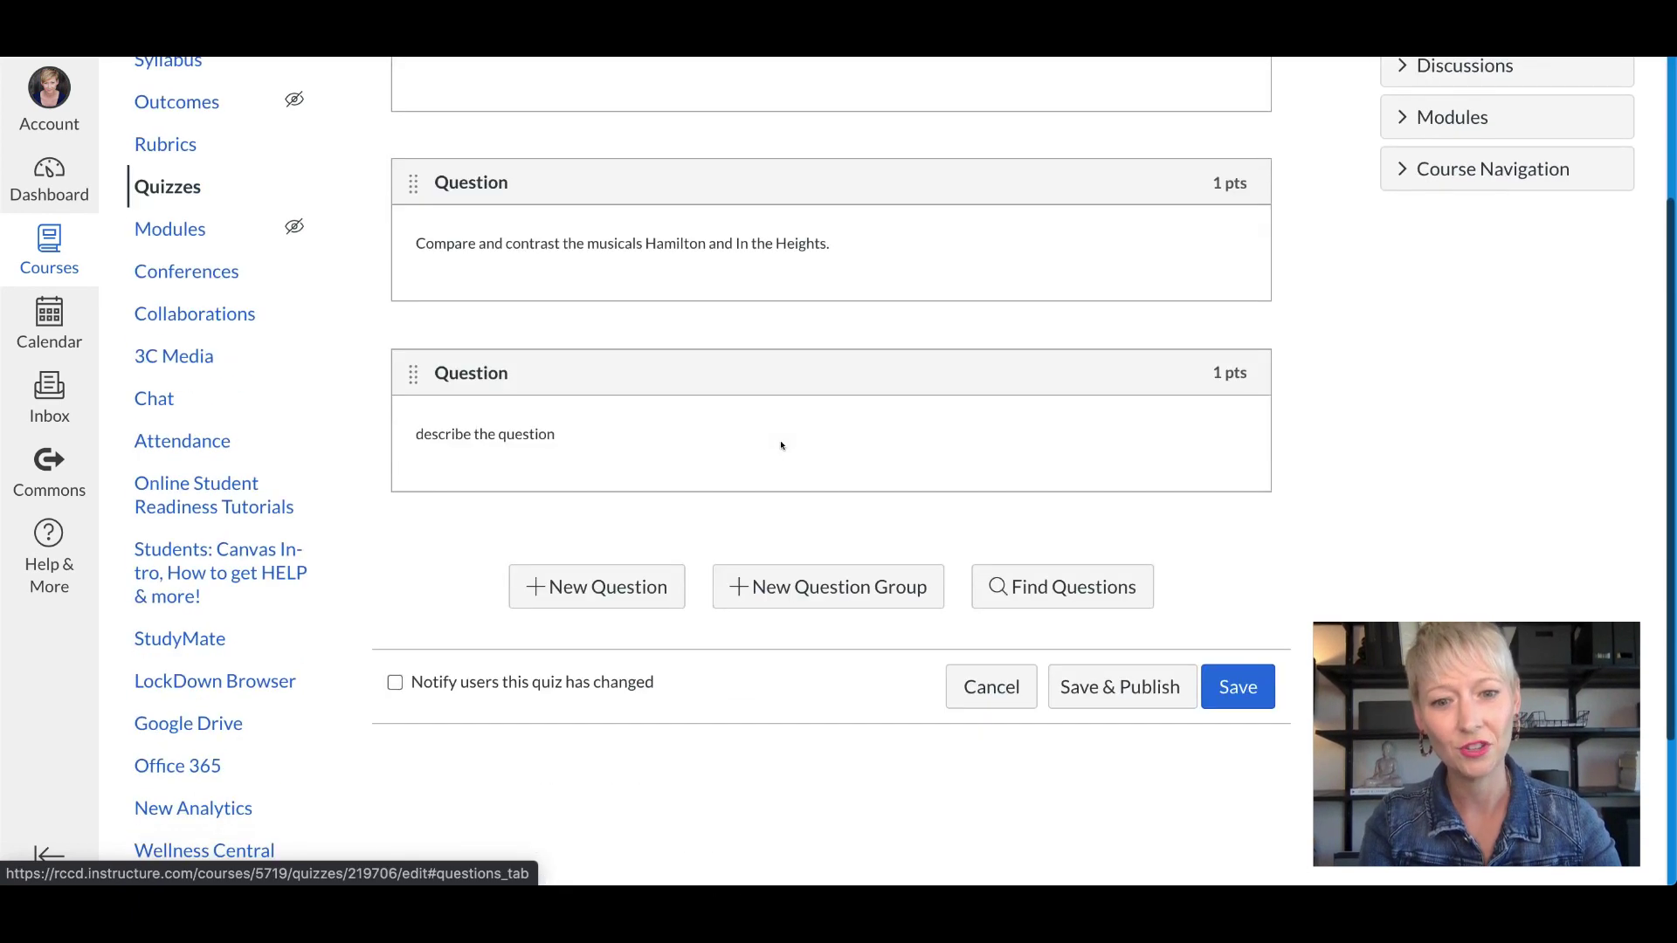